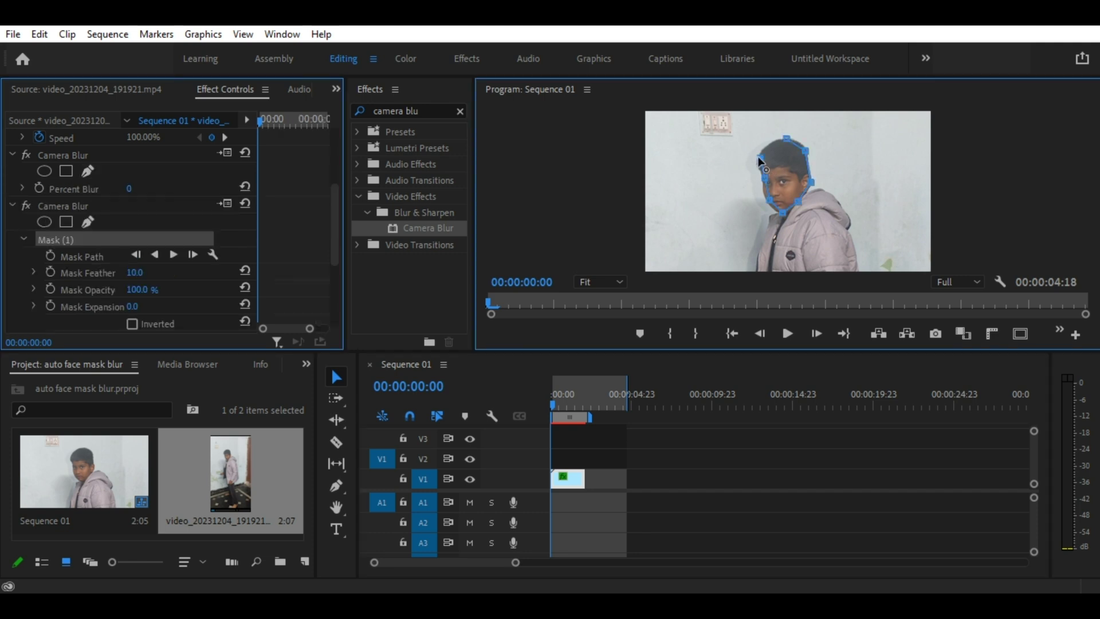
Step: Select a vertex of the Camera Blur mask and rotate the mask to fit the boy's face
left_click(760, 158)
left_click_drag(744, 153, 751, 146)
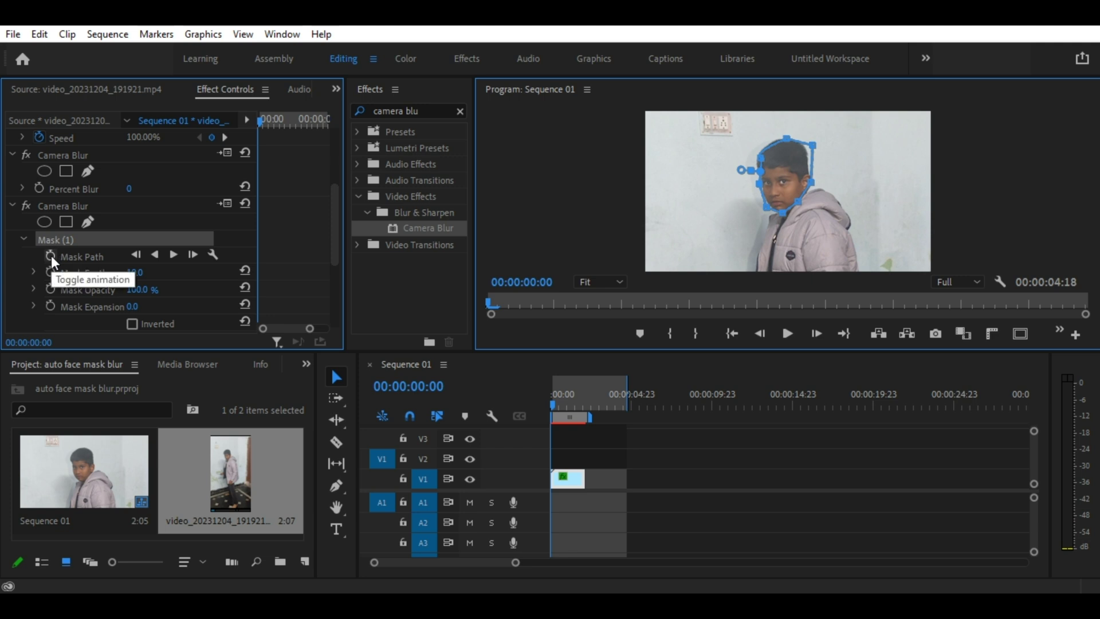
Step: Scroll Effect Controls to Mask (1) and track the face mask forward through the clip
left_click(551, 399)
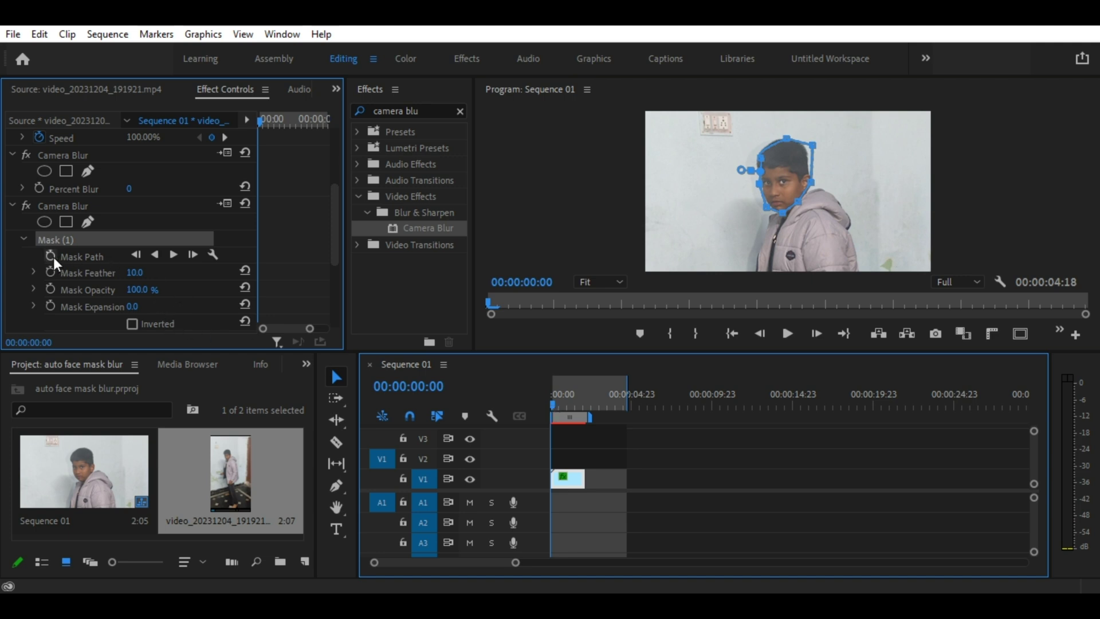
scroll(51, 256, "up", 3)
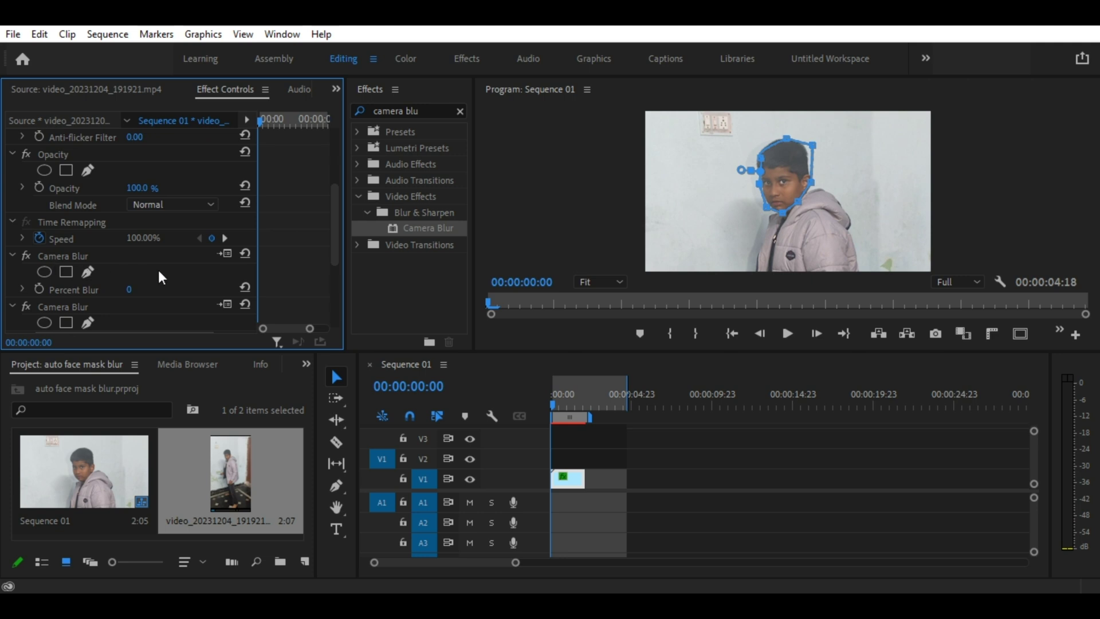
left_click_drag(336, 215, 337, 311)
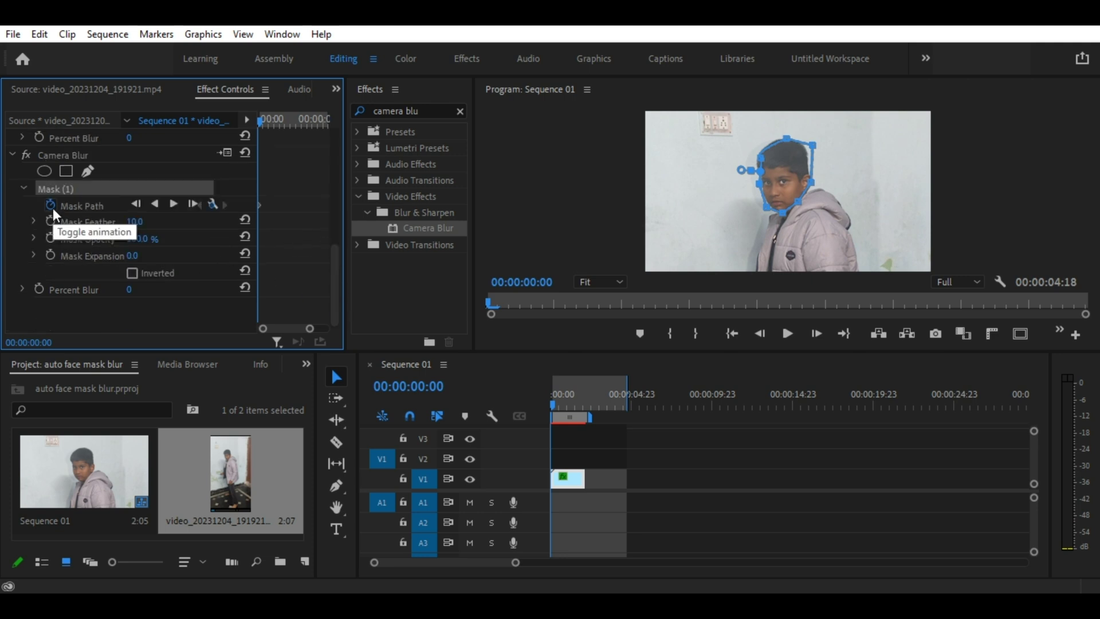
left_click(173, 203)
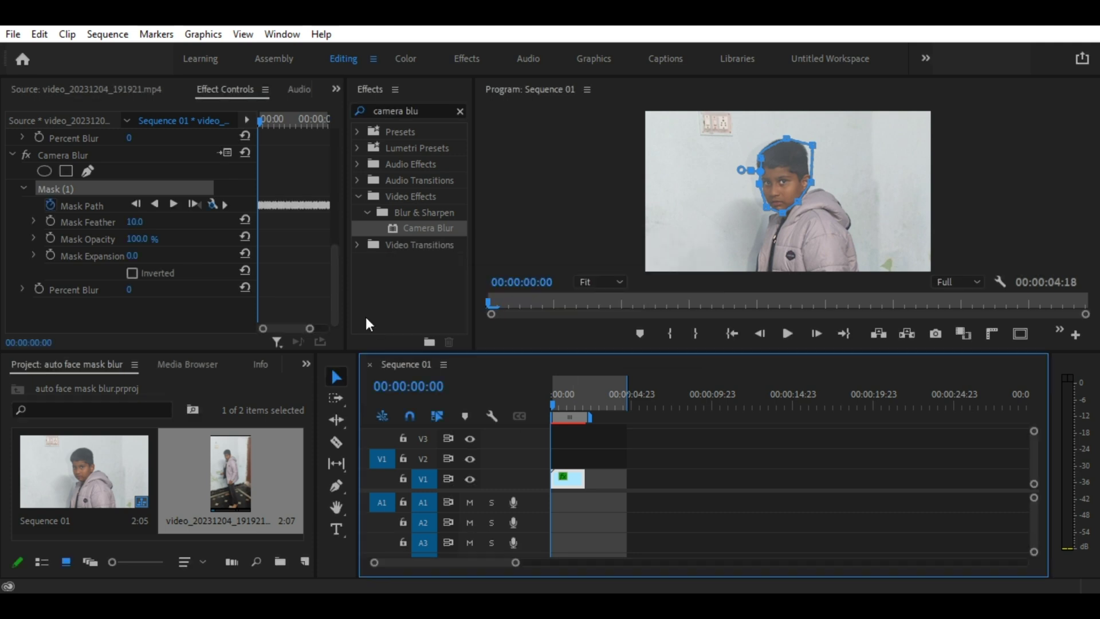
Step: Set Camera Blur's Percent Blur to 10
left_click(334, 272)
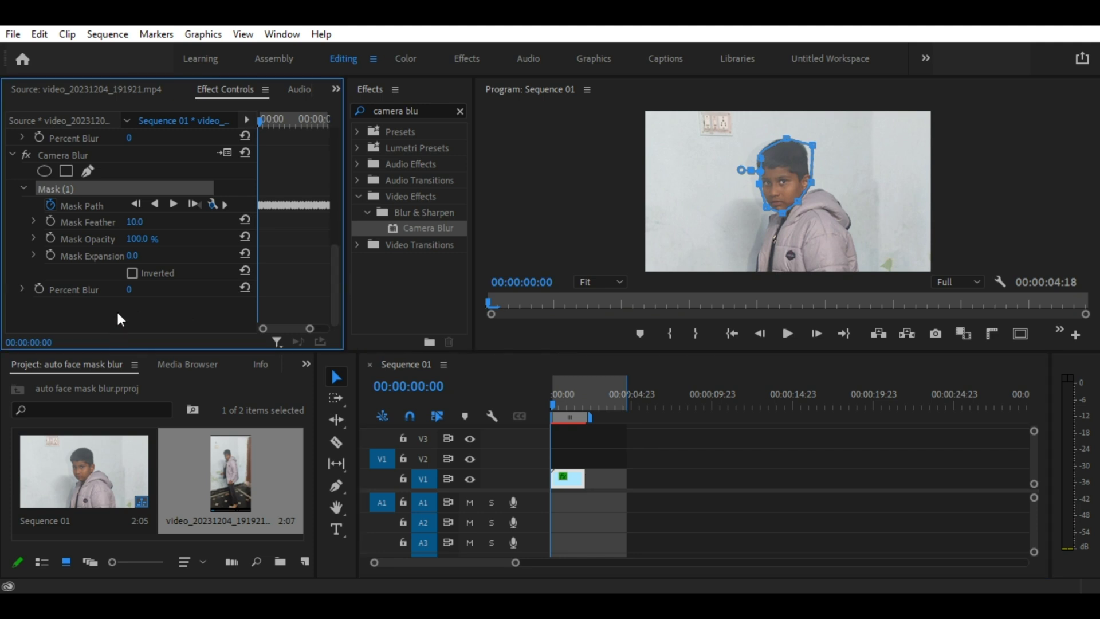
left_click(128, 291)
type("10")
key("Return")
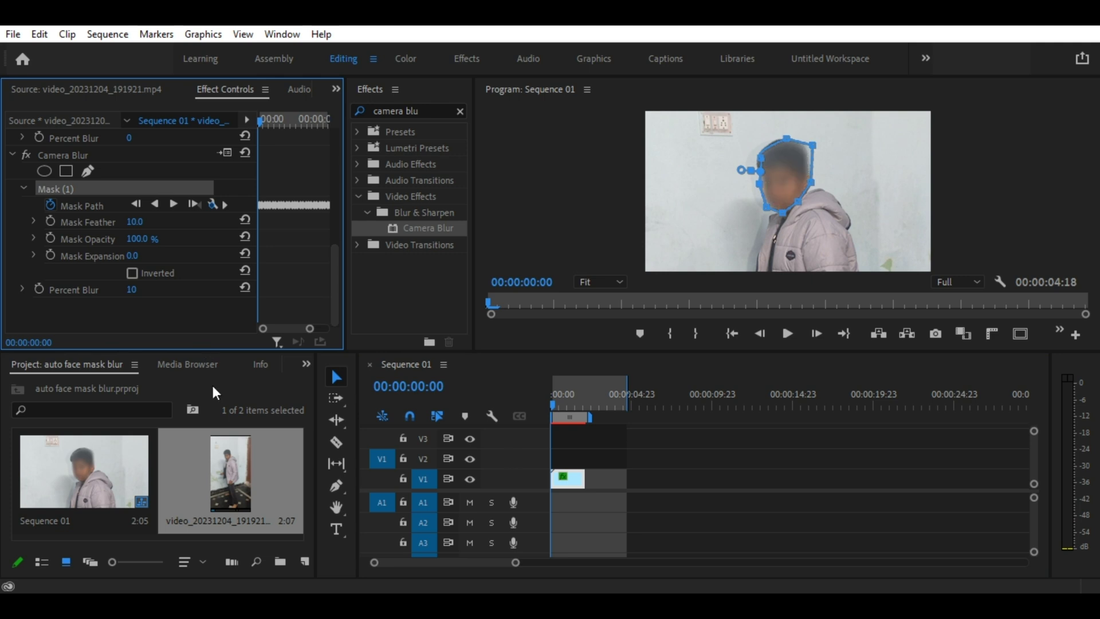
Step: Scrub through the first second to confirm the mask keeps the face blurred
left_click(554, 403)
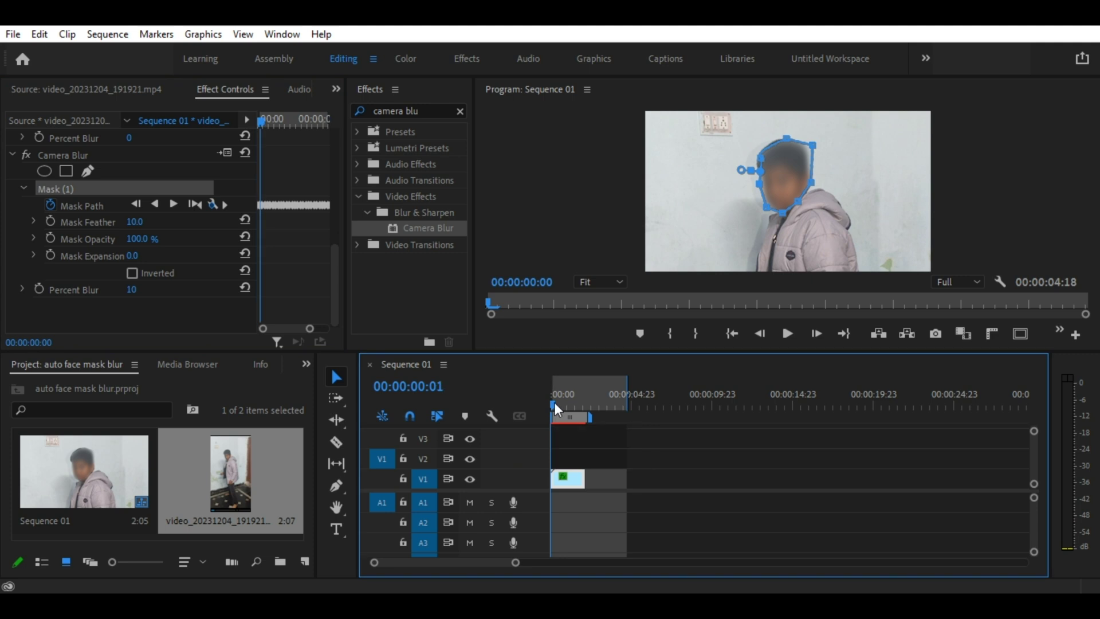
left_click_drag(554, 402, 560, 405)
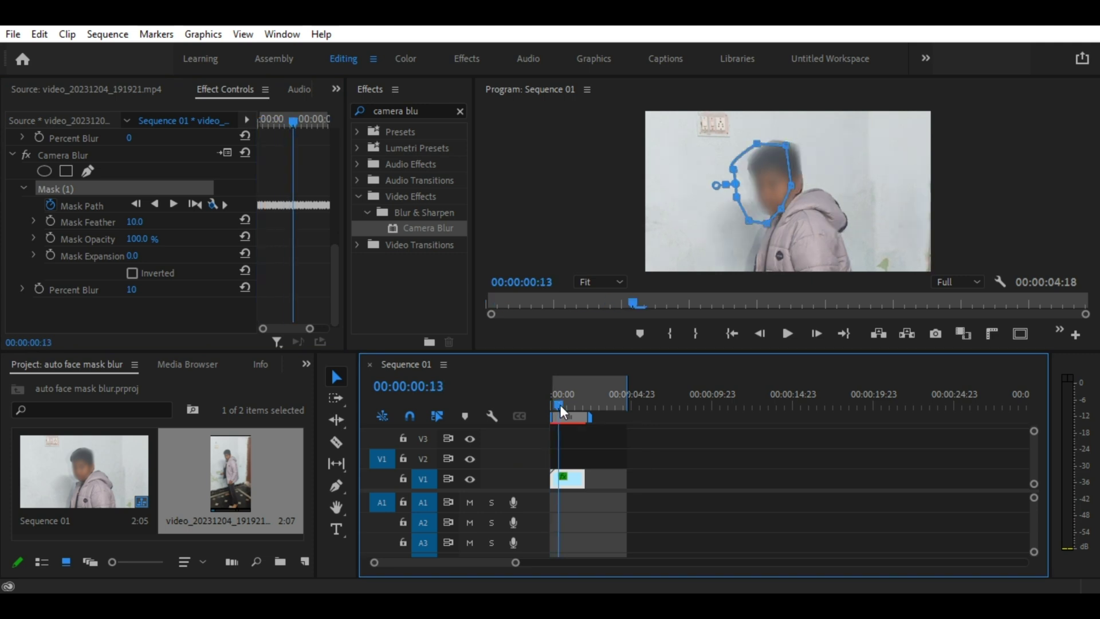
left_click_drag(559, 405, 567, 406)
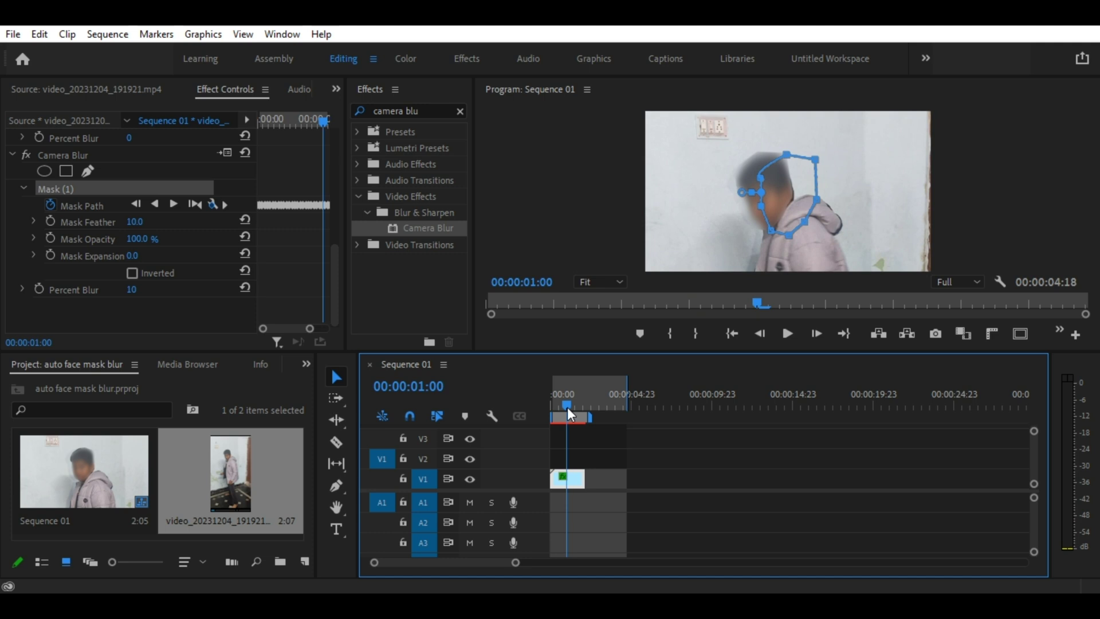
left_click_drag(567, 407, 571, 408)
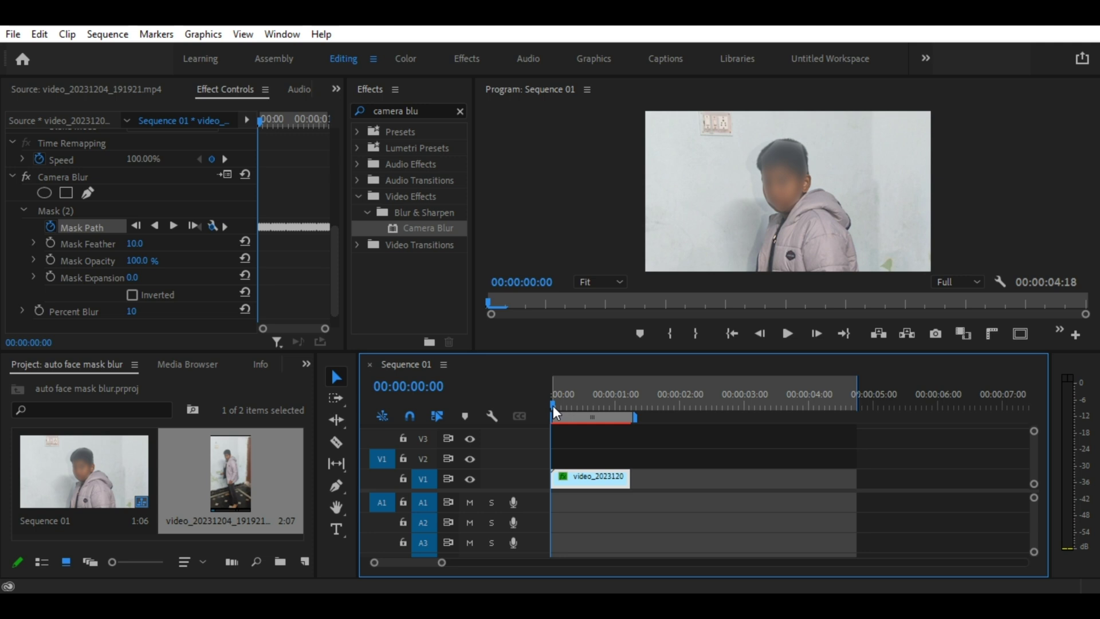
Step: Scrub through roughly the first 18 frames to preview the blurred face
left_click_drag(552, 405, 566, 408)
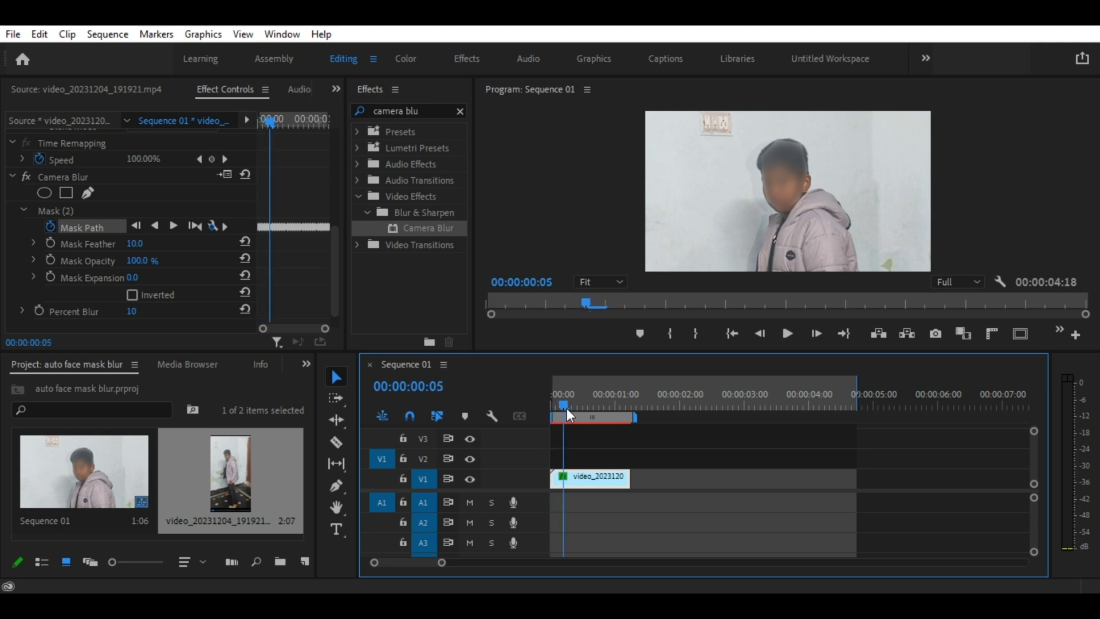
left_click_drag(566, 408, 579, 410)
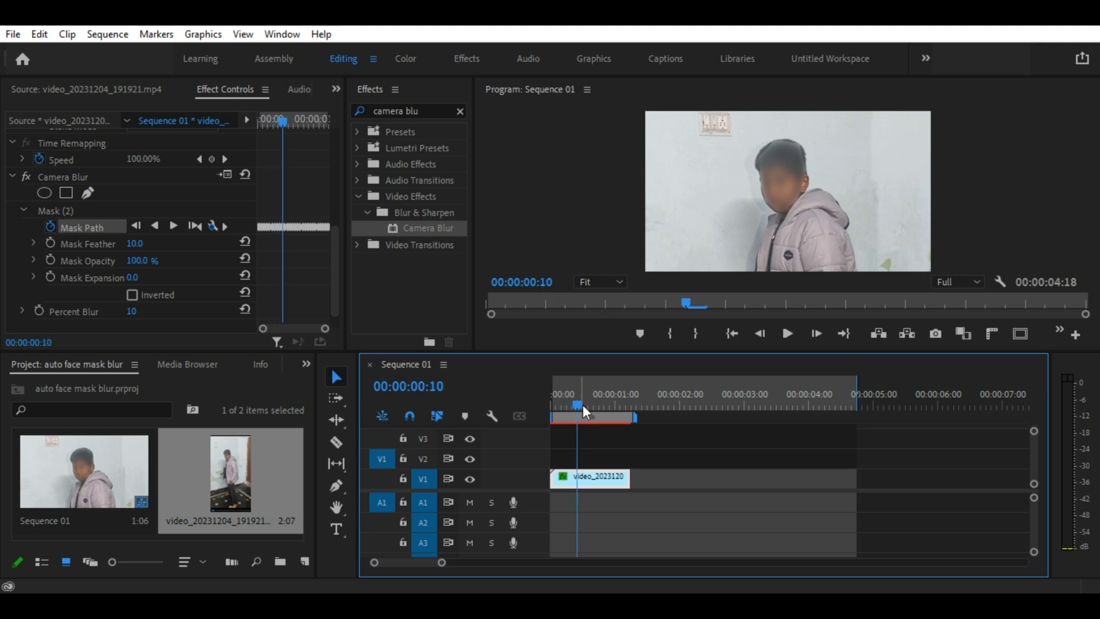
left_click_drag(582, 404, 591, 404)
left_click_drag(597, 405, 618, 413)
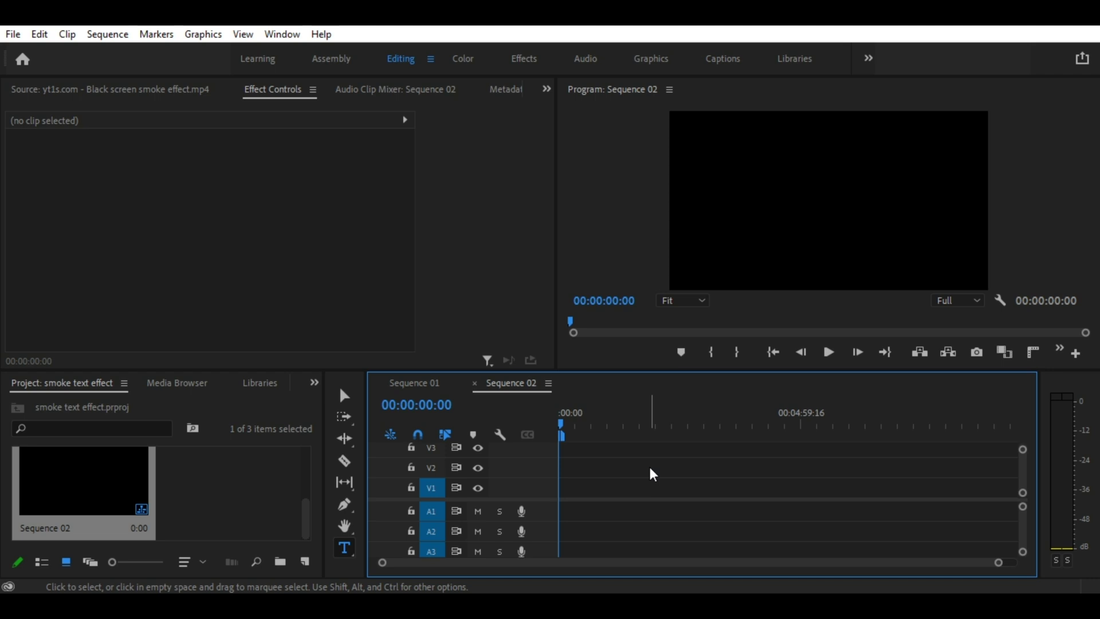
Step: Add a 'telugu tutorial' text title on Sequence 02's black frame and show its font settings
left_click(298, 507)
mouse_move(306, 511)
left_mouse_down()
mouse_move(310, 497)
mouse_move(317, 532)
left_mouse_up()
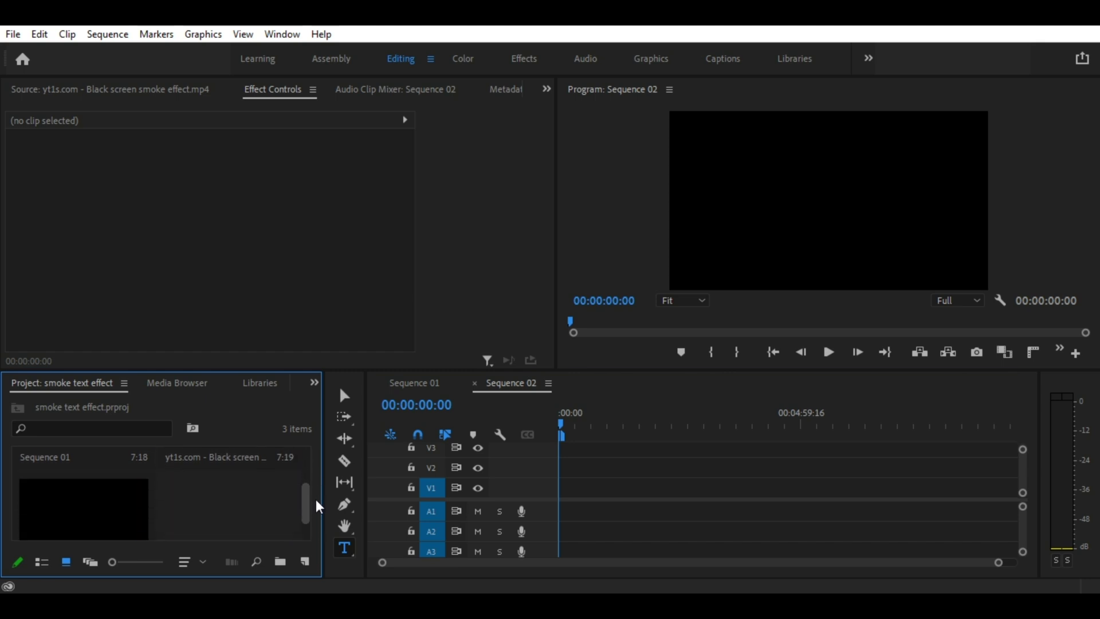
left_click(349, 549)
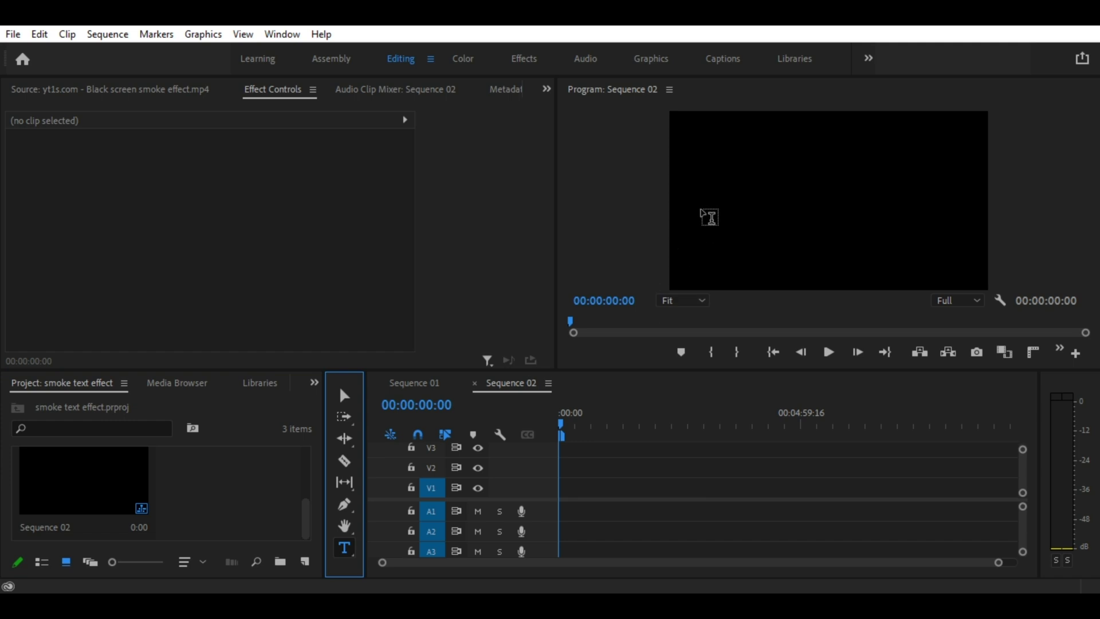
left_click(726, 186)
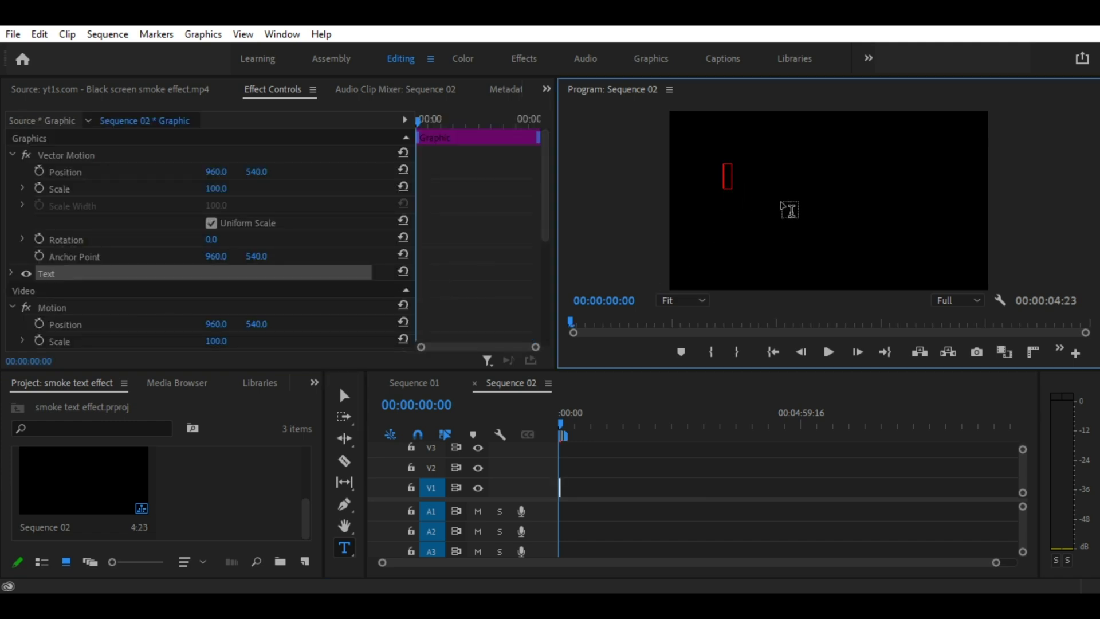
type("telugu")
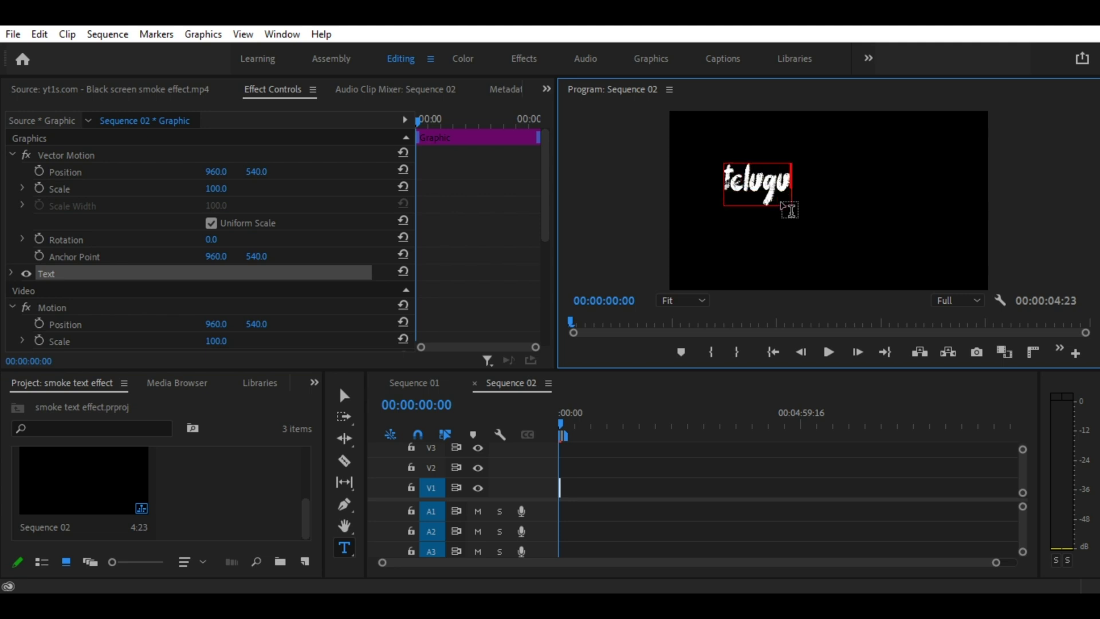
type(" tutorial")
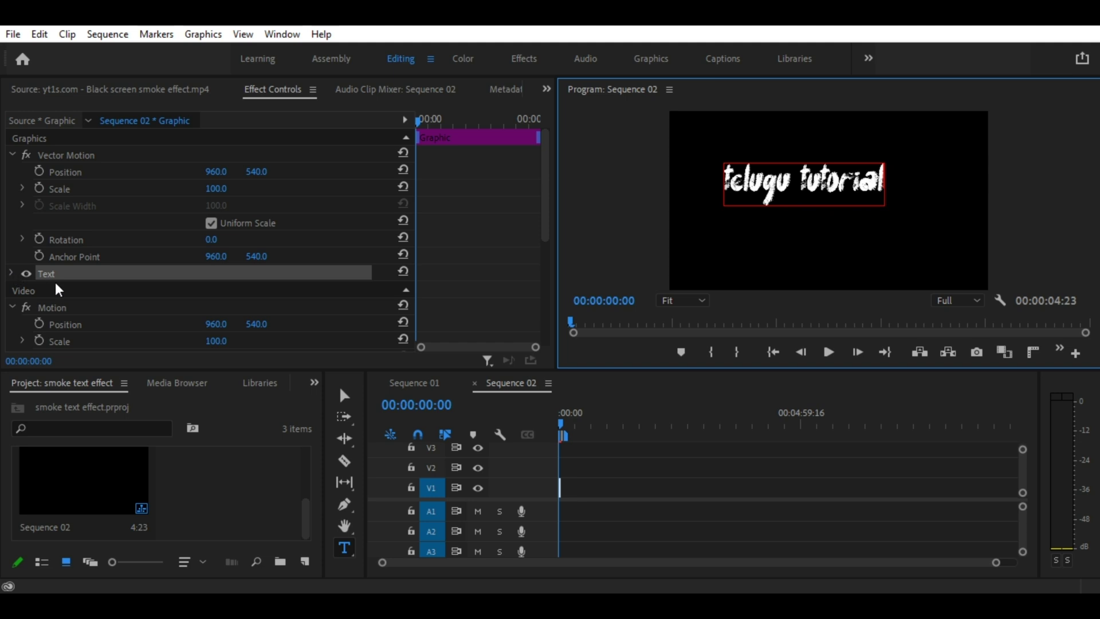
left_click(11, 273)
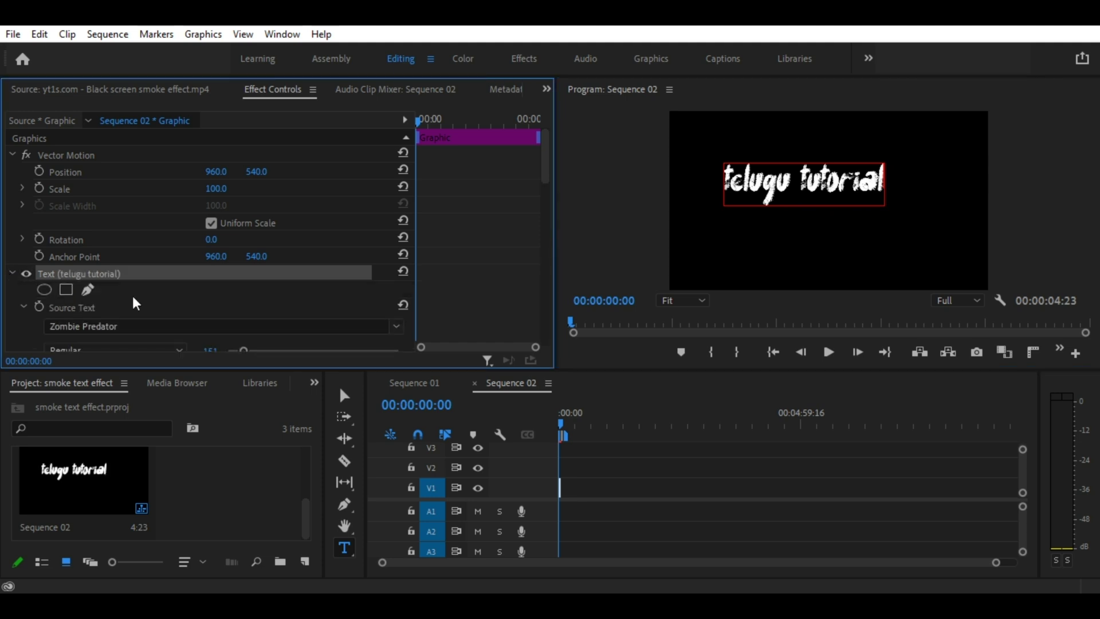
scroll(140, 320, "down", 1)
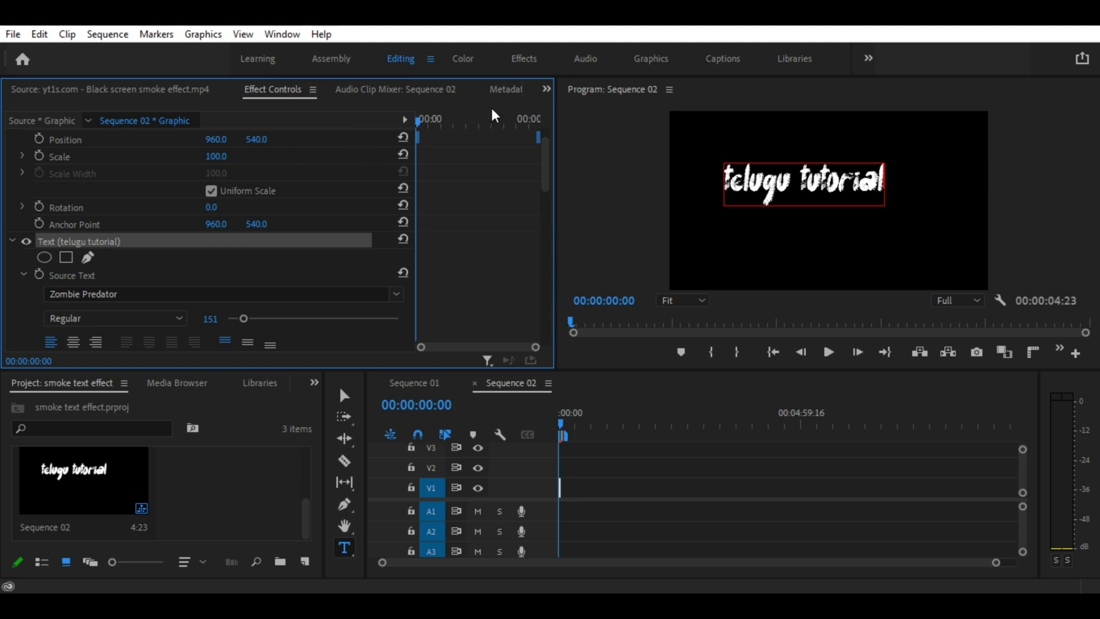
left_click(546, 89)
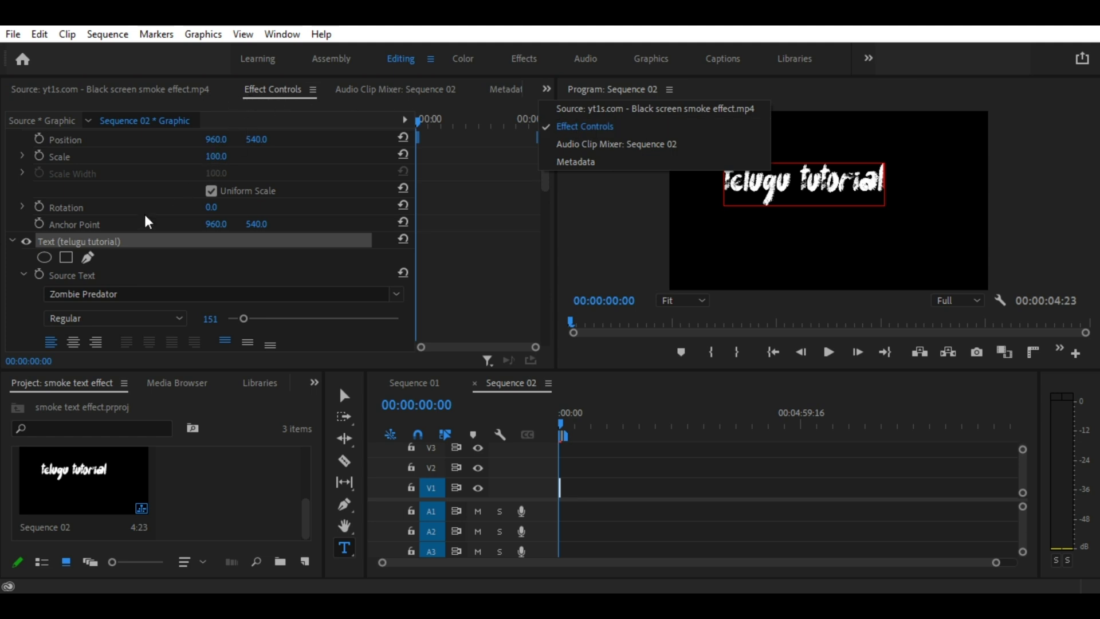
left_click(137, 294)
left_click(137, 294)
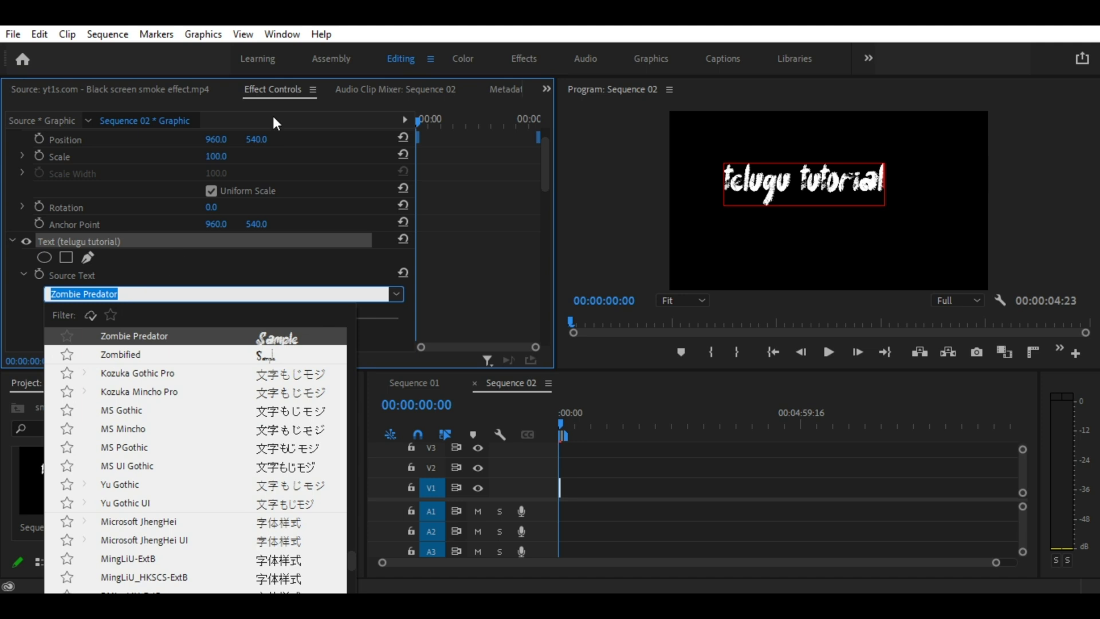
left_click(483, 261)
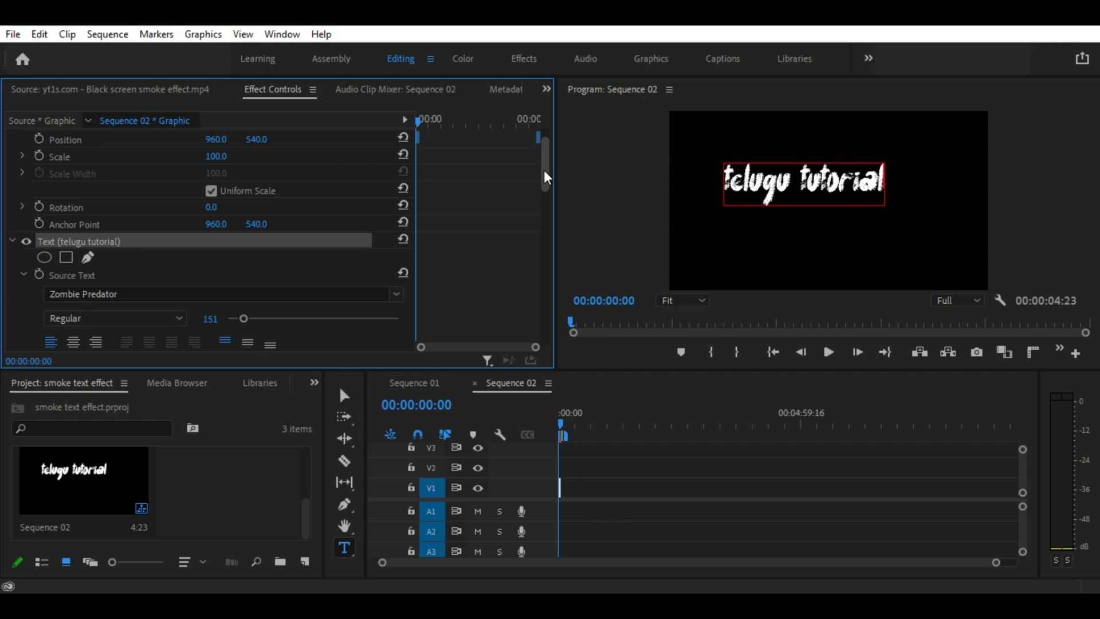
mouse_move(545, 170)
left_mouse_down()
mouse_move(547, 189)
mouse_move(553, 165)
left_mouse_up()
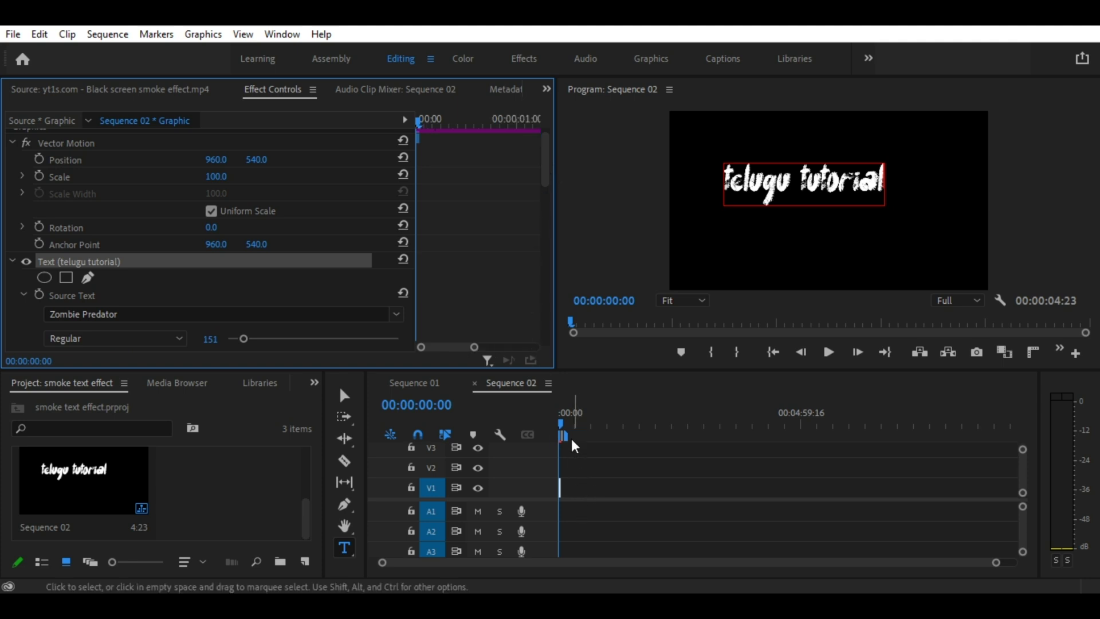
Step: Move the playhead past the title, then lengthen and restore the title clip's duration
left_click(563, 409)
key("equal")
key("equal")
key("equal")
key("equal")
key("equal")
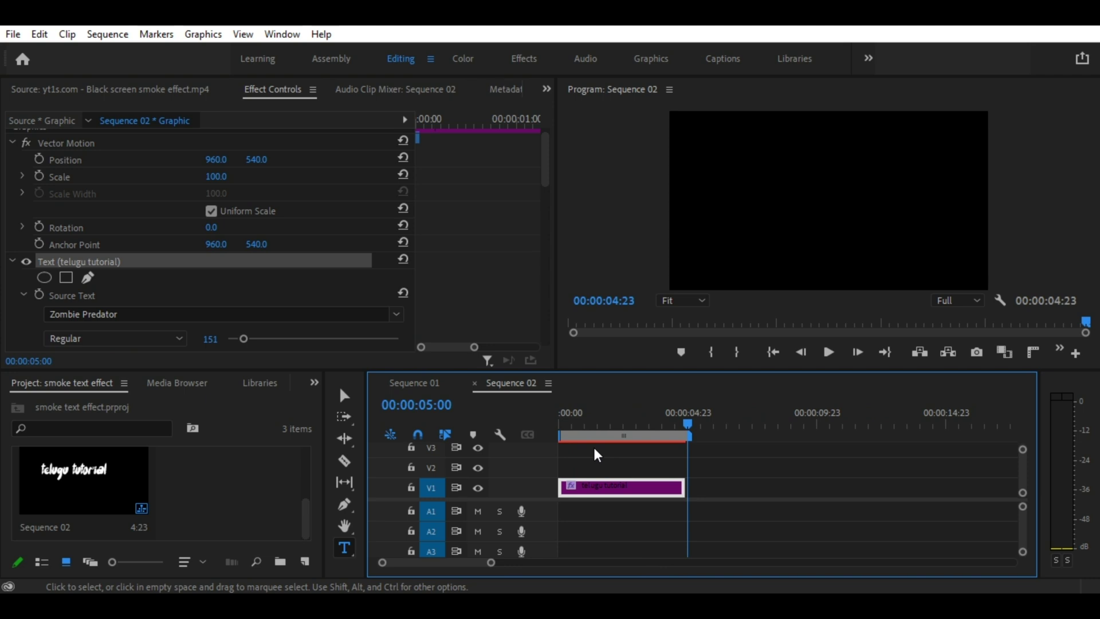
left_click_drag(687, 425, 610, 422)
left_click_drag(685, 491, 713, 486)
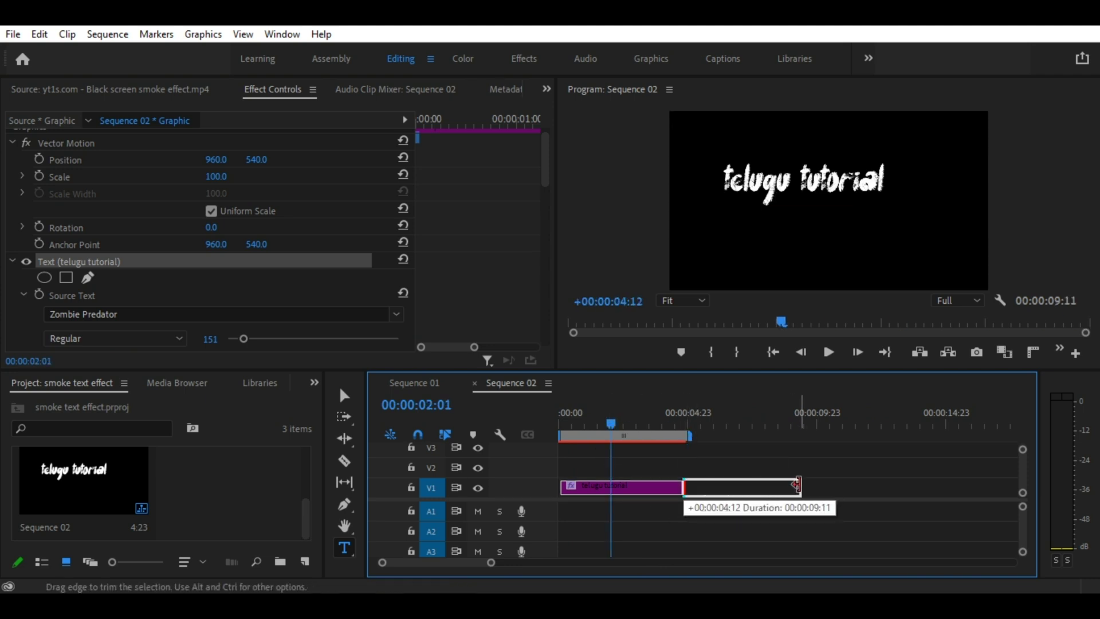
left_click_drag(713, 486, 685, 486)
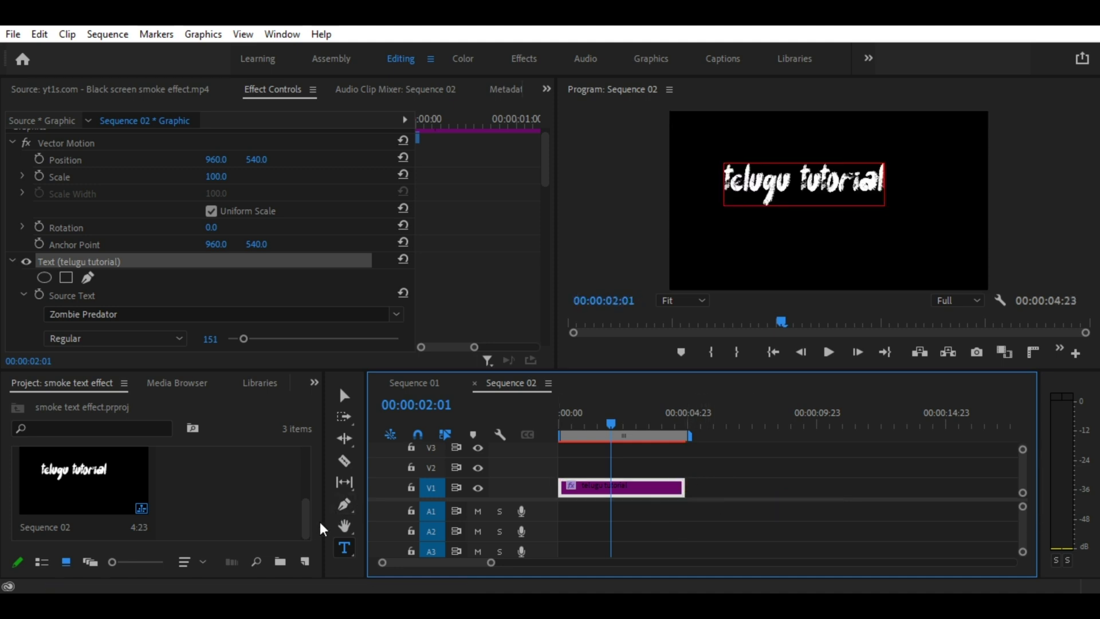
Step: Add the Black screen smoke effect clip above the title and delete its audio
scroll(310, 509, "up", 2)
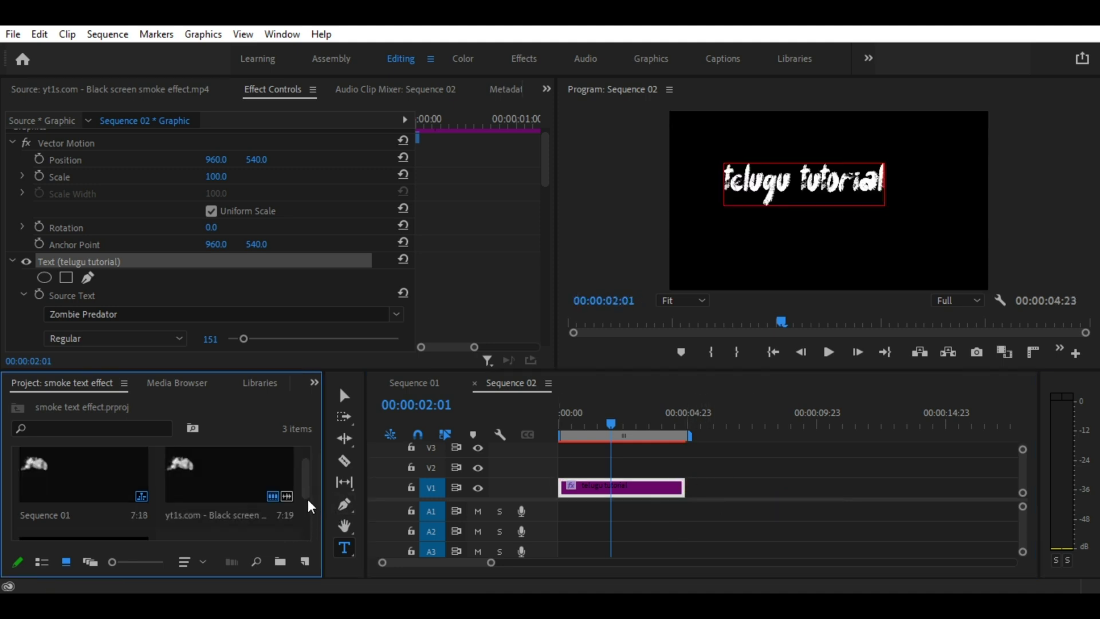
left_click(208, 484)
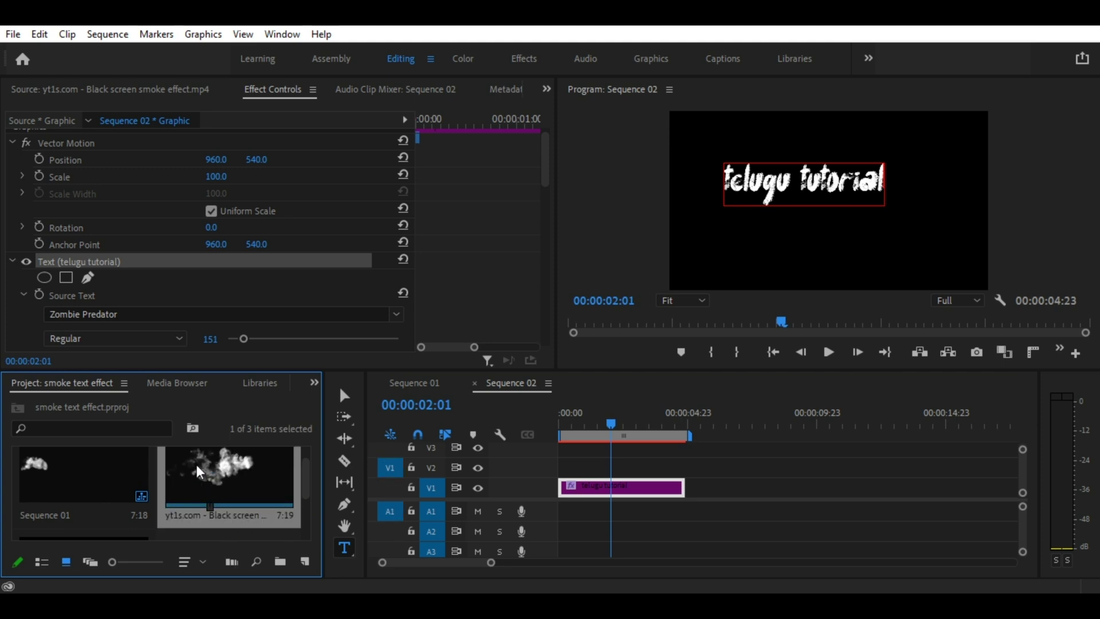
left_click_drag(219, 470, 643, 515)
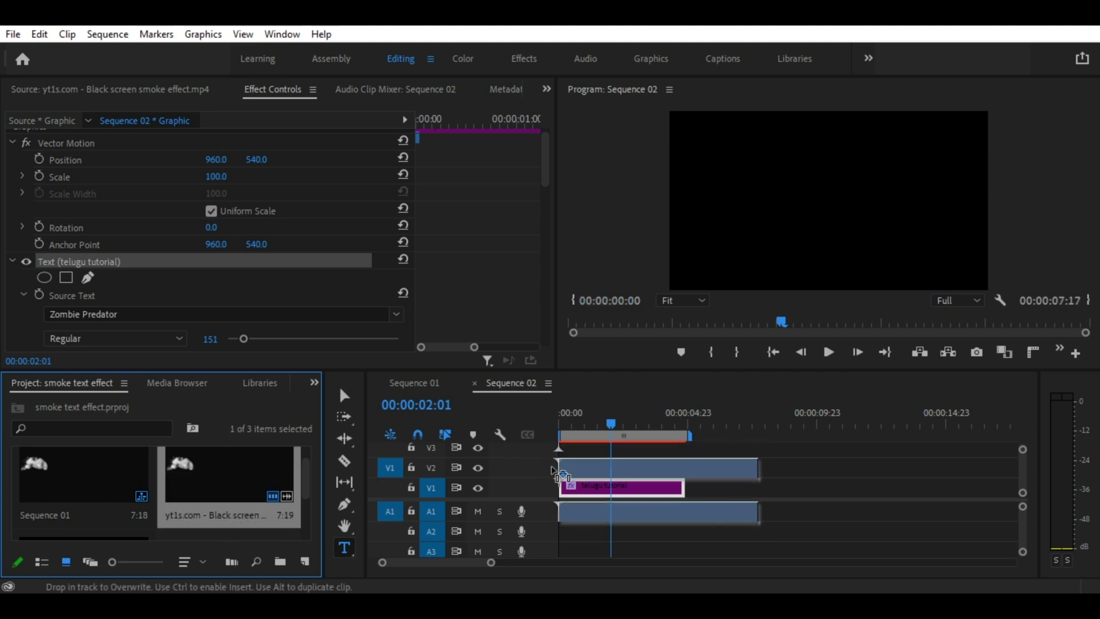
left_click(668, 518, "alt")
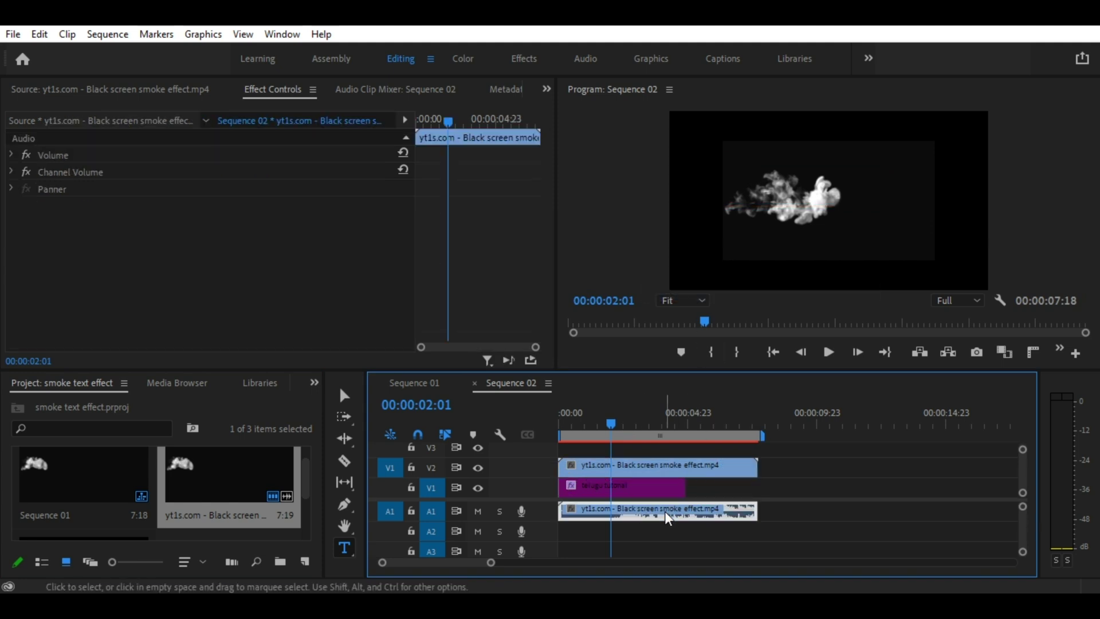
right_click(665, 512)
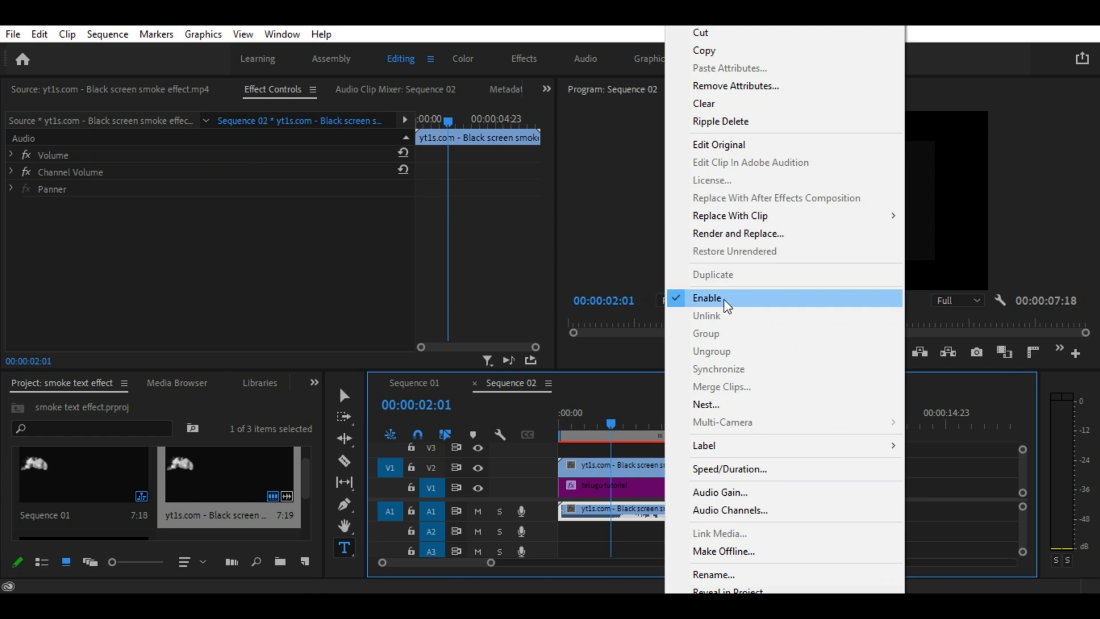
left_click(615, 506)
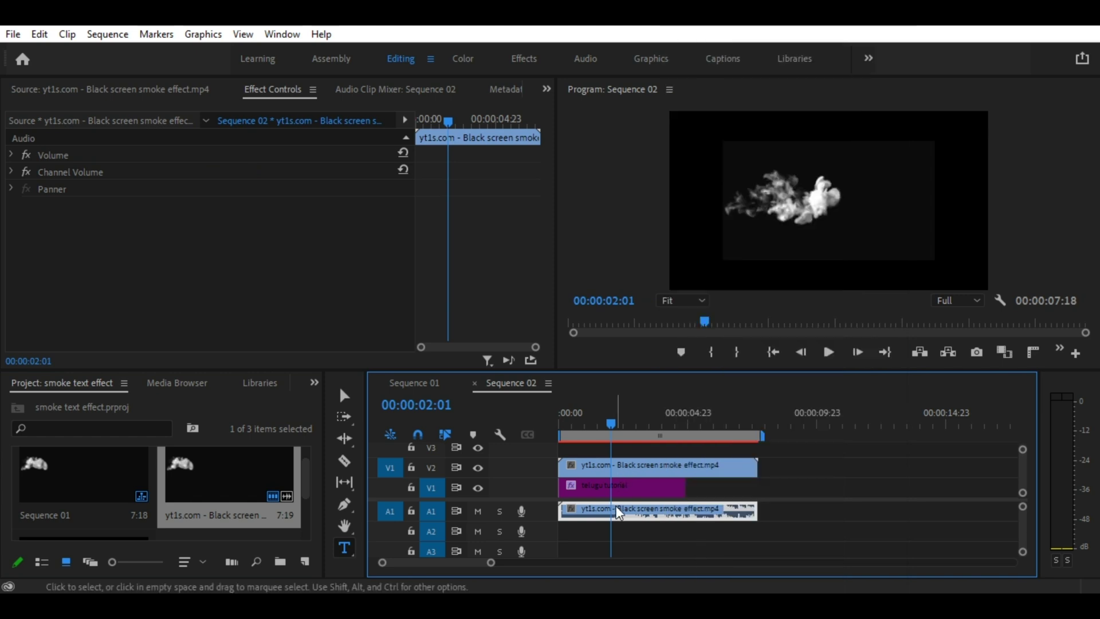
key("Delete")
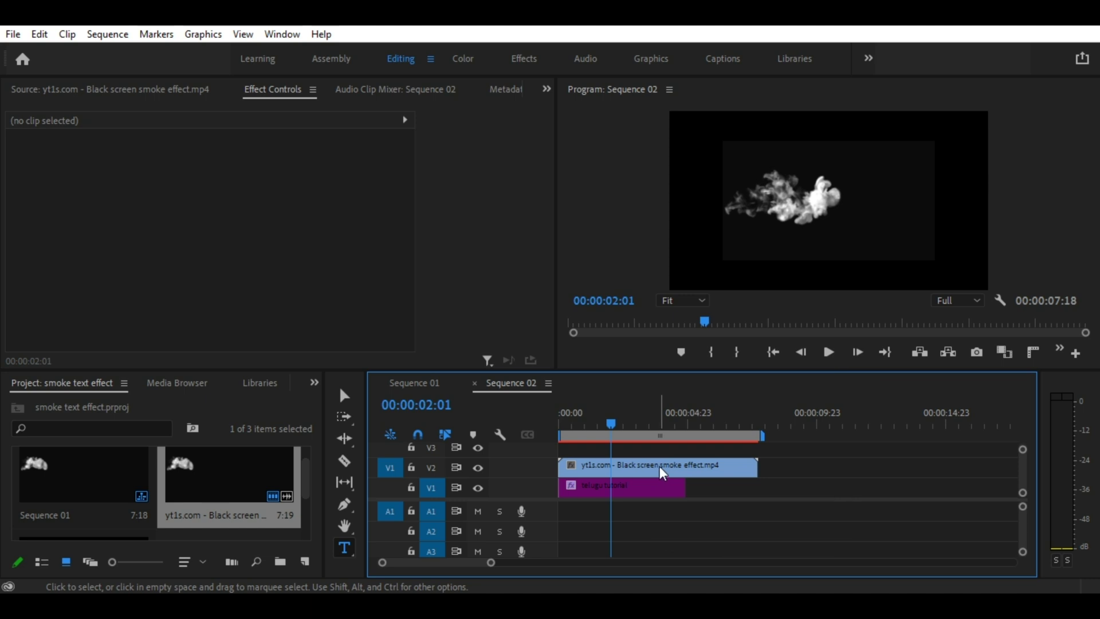
Step: Scale the smoke clip to frame size and move back near the start
right_click(660, 467)
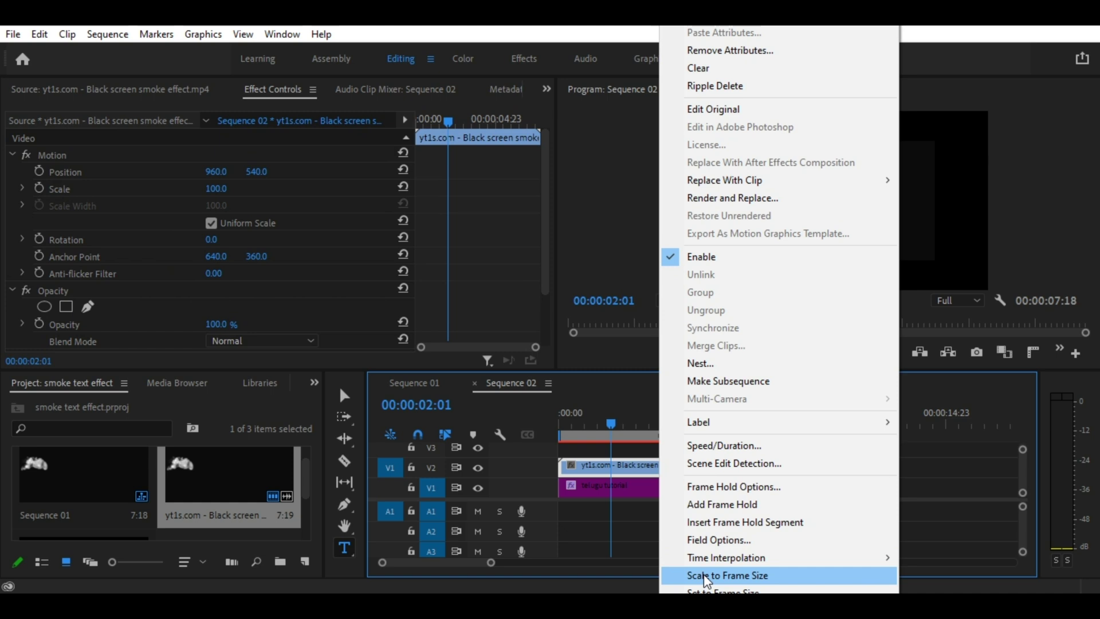
left_click(706, 578)
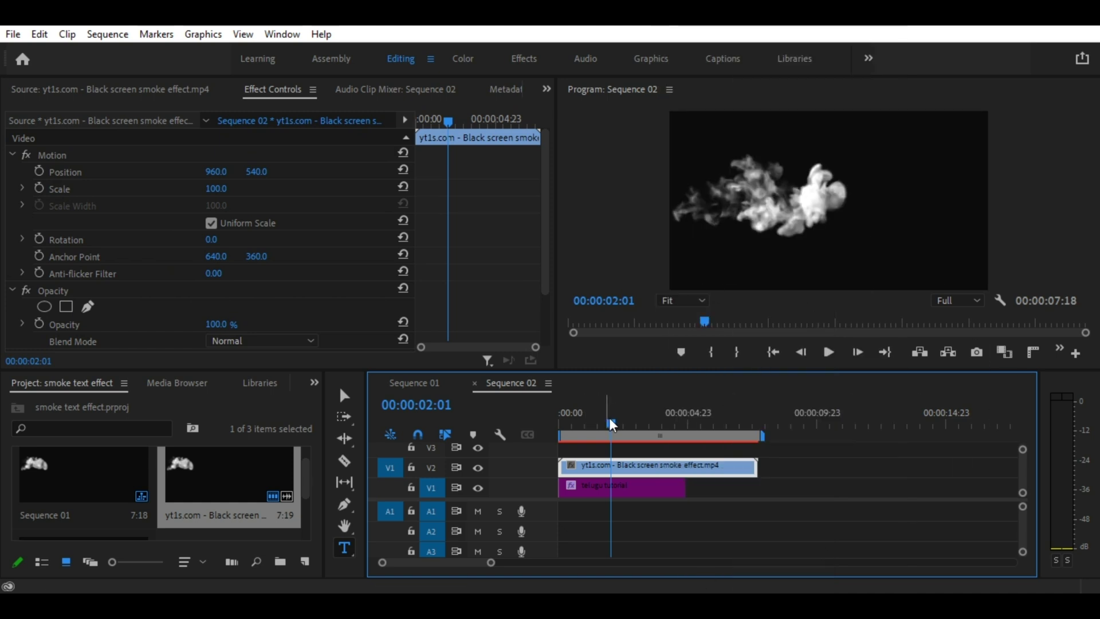
mouse_move(610, 423)
left_mouse_down()
mouse_move(561, 424)
mouse_move(592, 427)
left_mouse_up()
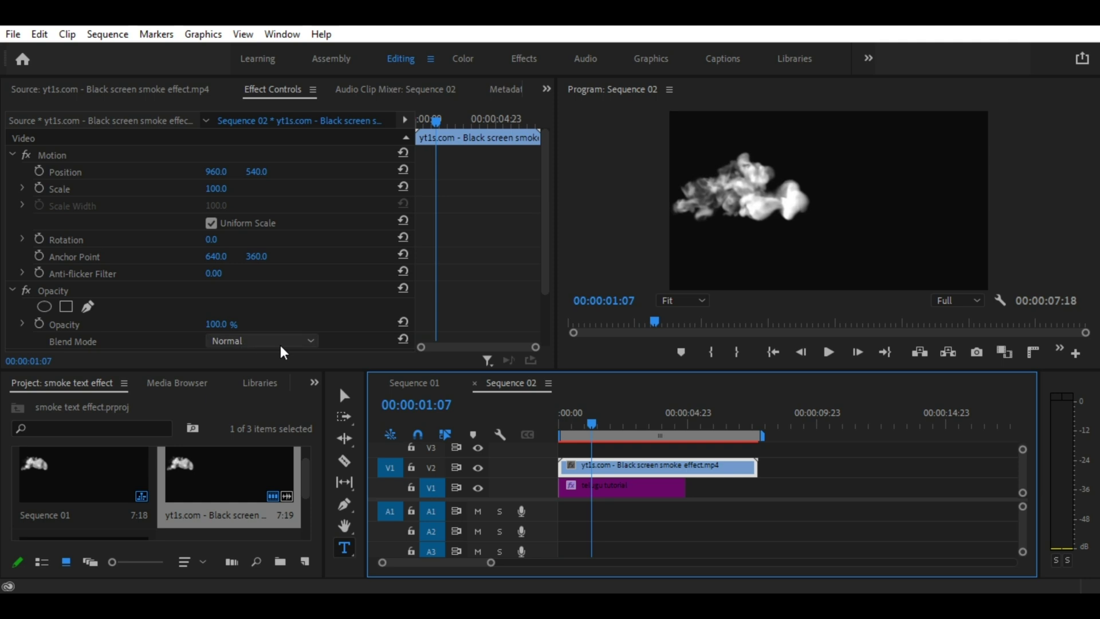
Step: Set the smoke clip's blend mode to Screen, preview the opening frames, and start trimming the title
left_click(307, 339)
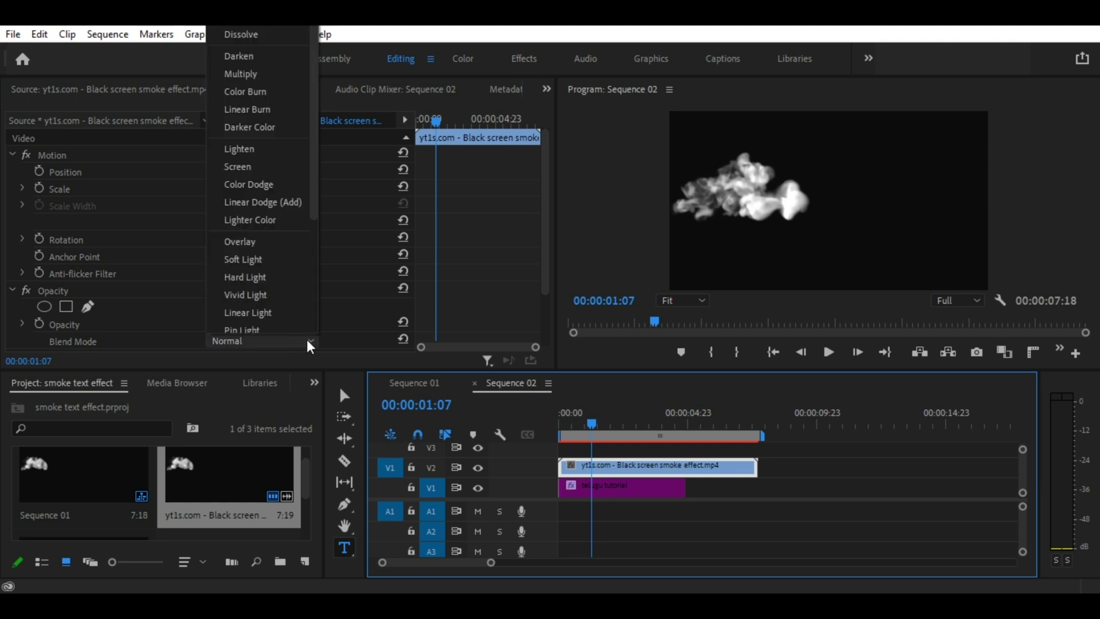
left_click(283, 166)
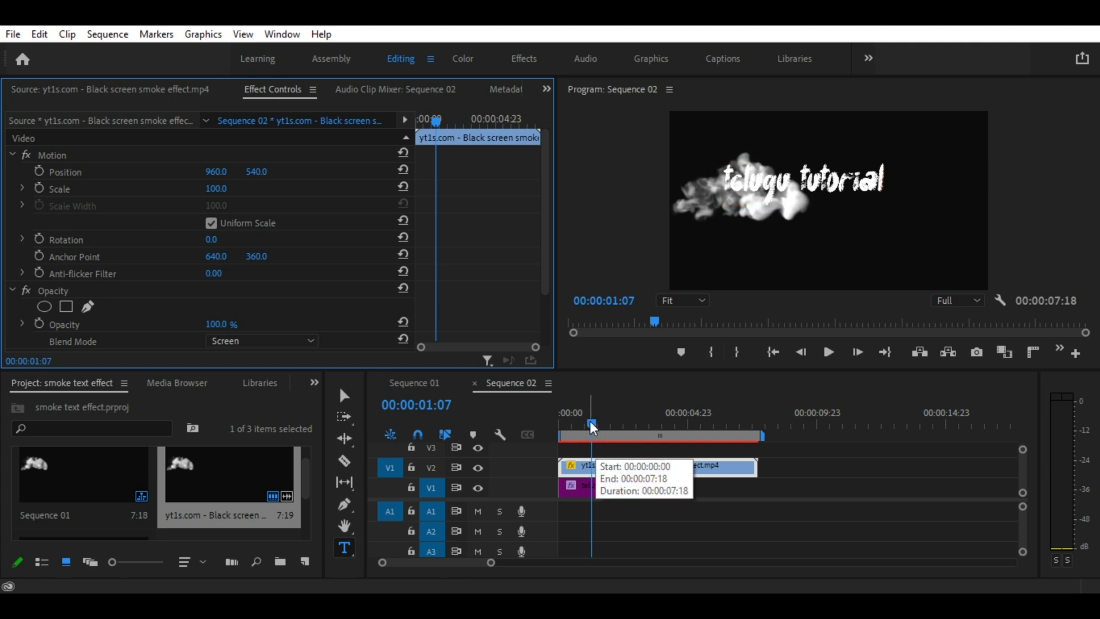
mouse_move(590, 424)
left_mouse_down()
mouse_move(557, 423)
mouse_move(578, 425)
left_mouse_up()
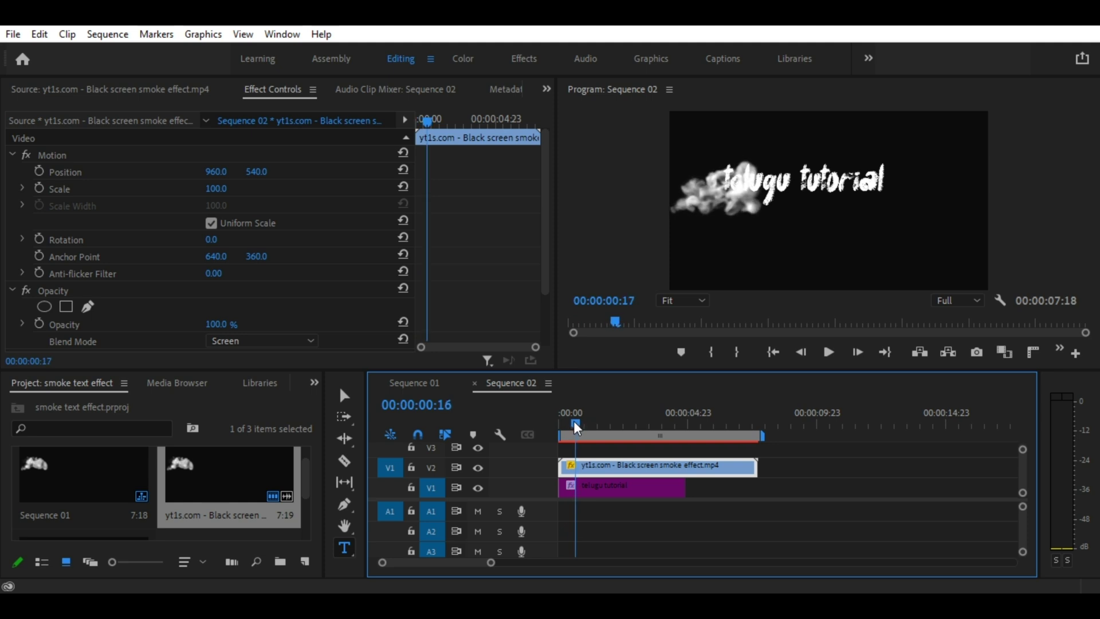
left_click_drag(575, 422, 591, 425)
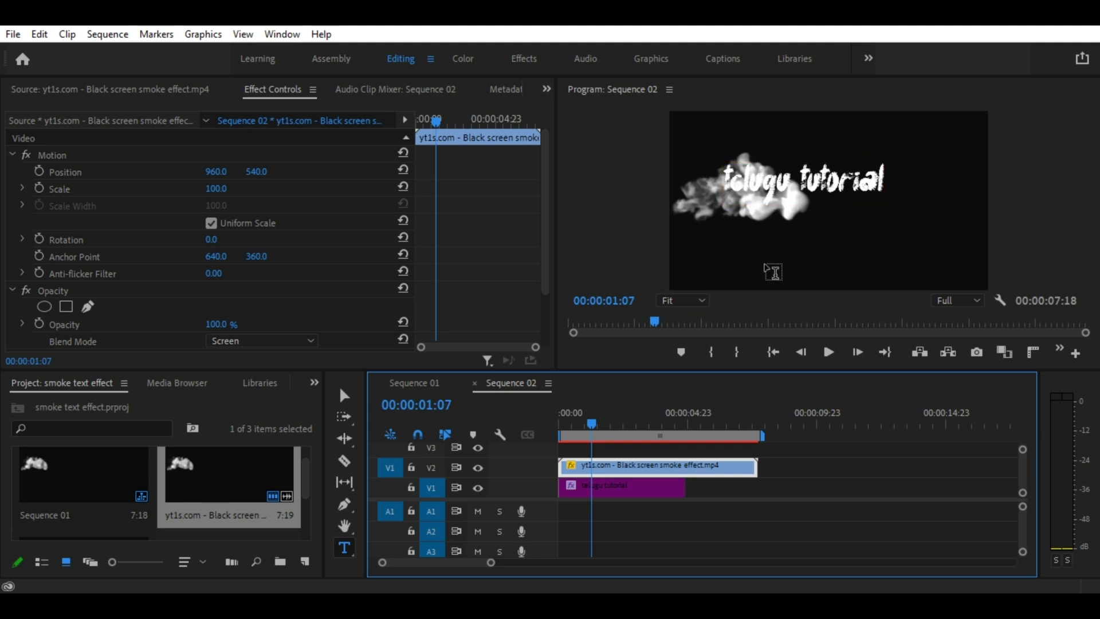
left_click_drag(561, 489, 596, 491)
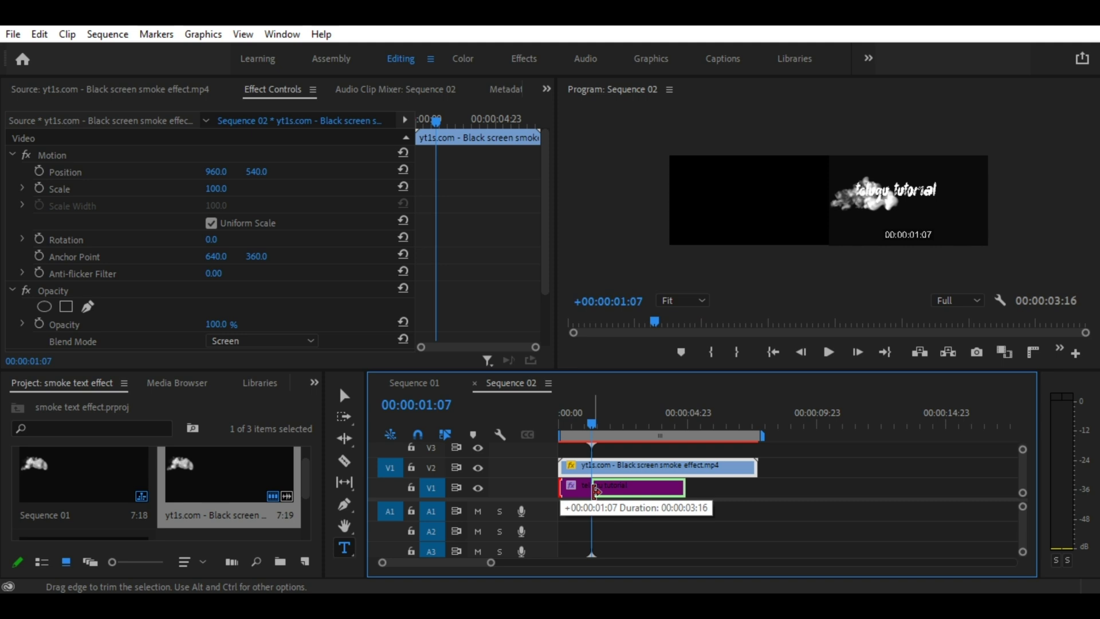
Step: Trim the title to start at 00:00:01:07 and add a rectangle mask to its text
left_click_drag(595, 491, 595, 491)
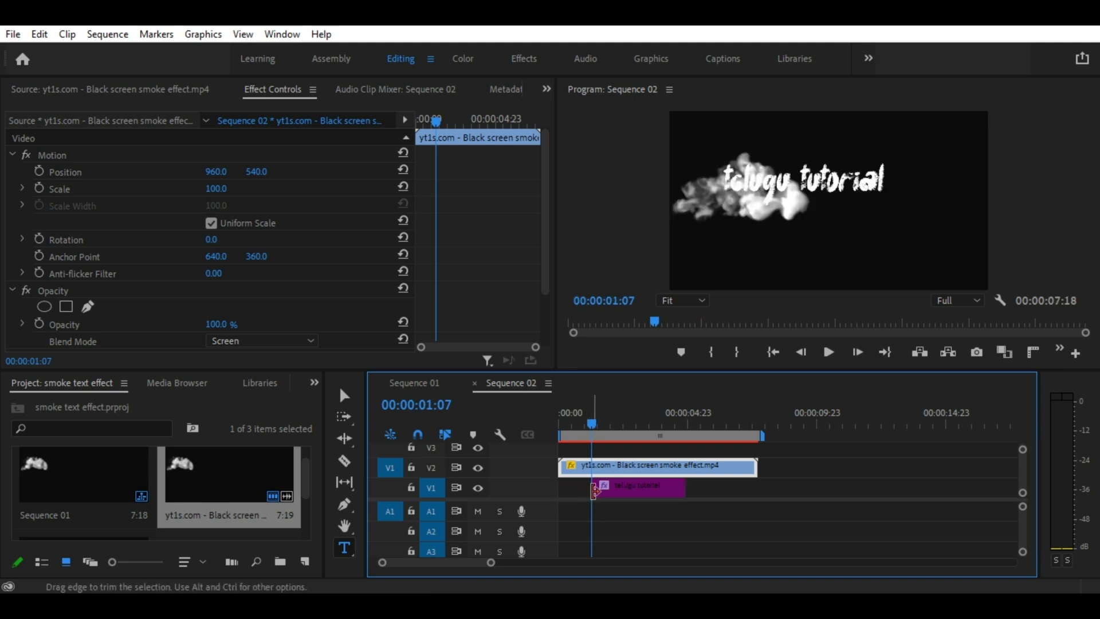
left_click(629, 485)
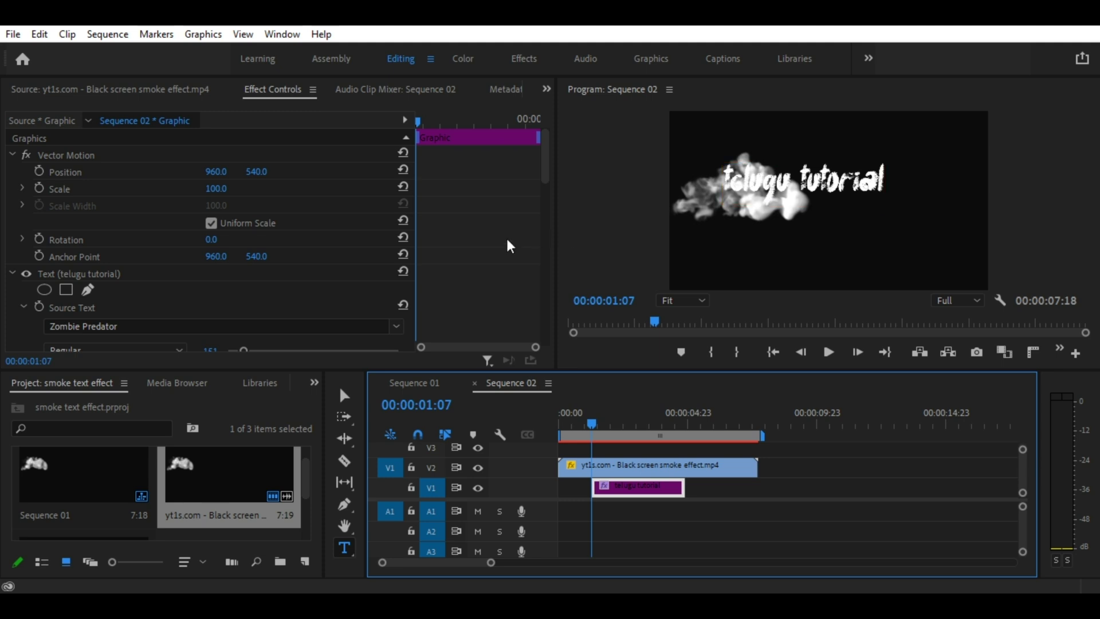
left_click(67, 290)
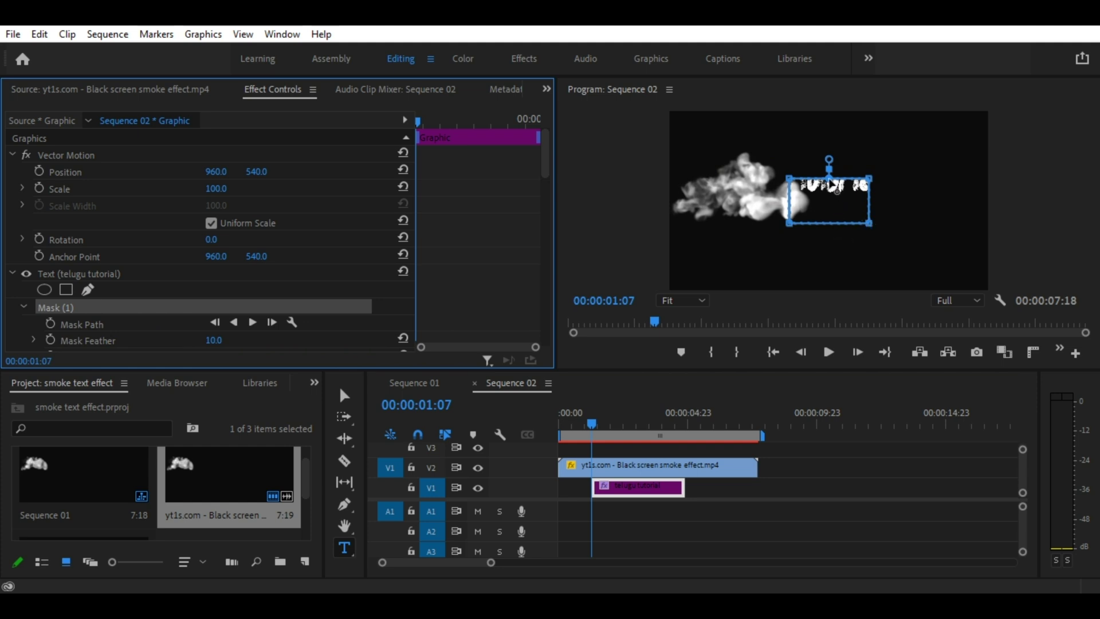
Step: Drag the mask corners to enclose the whole 'telugu tutorial' title
left_click(899, 164)
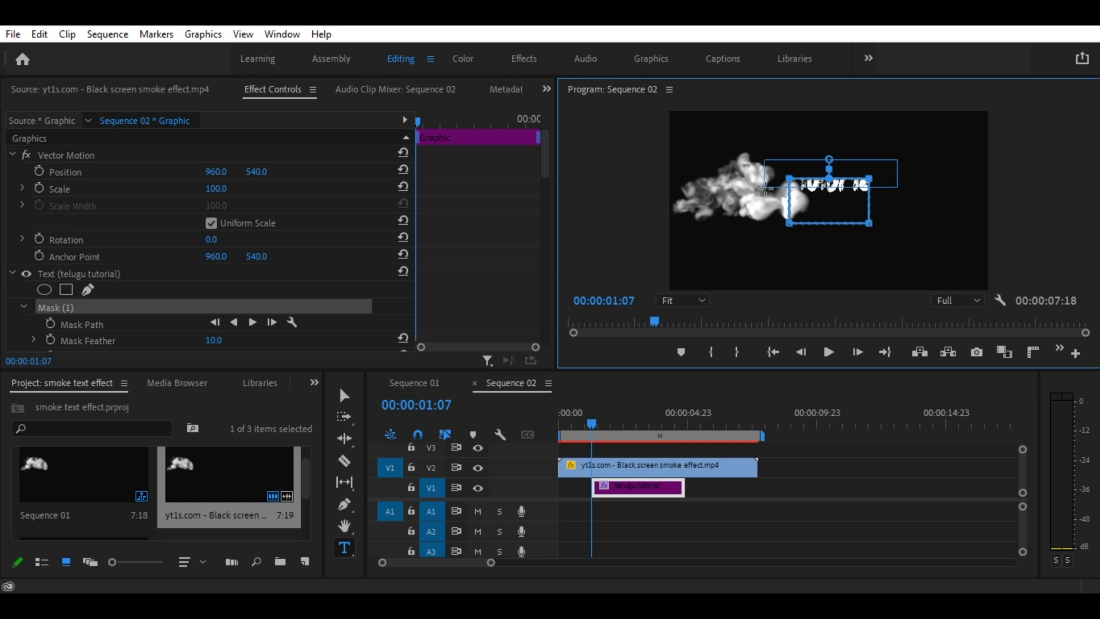
left_click_drag(872, 186, 868, 142)
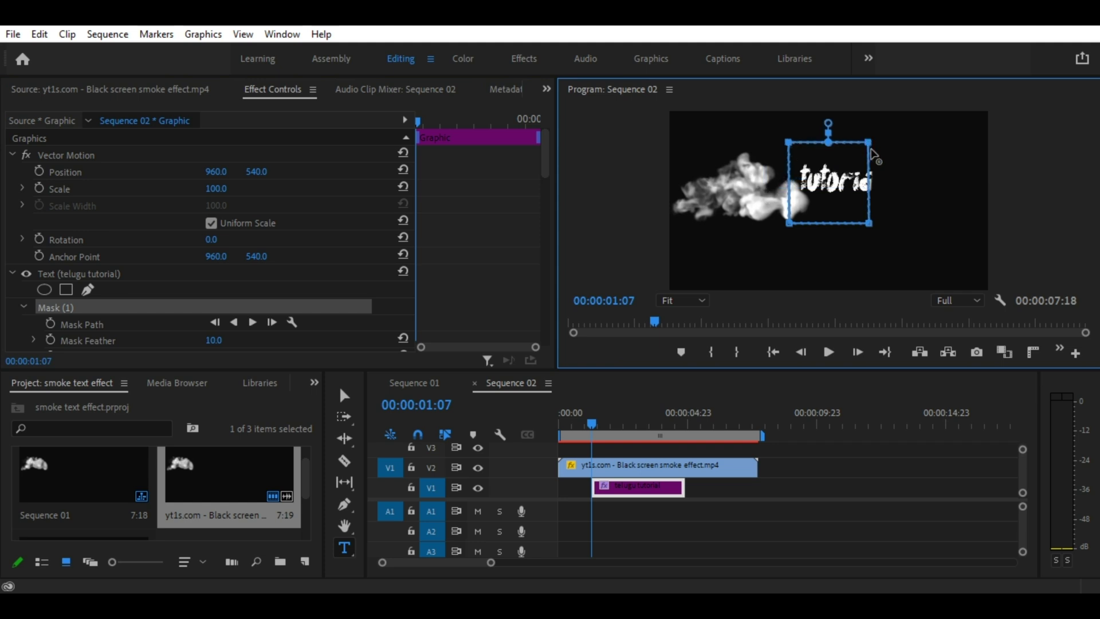
left_click_drag(904, 127, 854, 236)
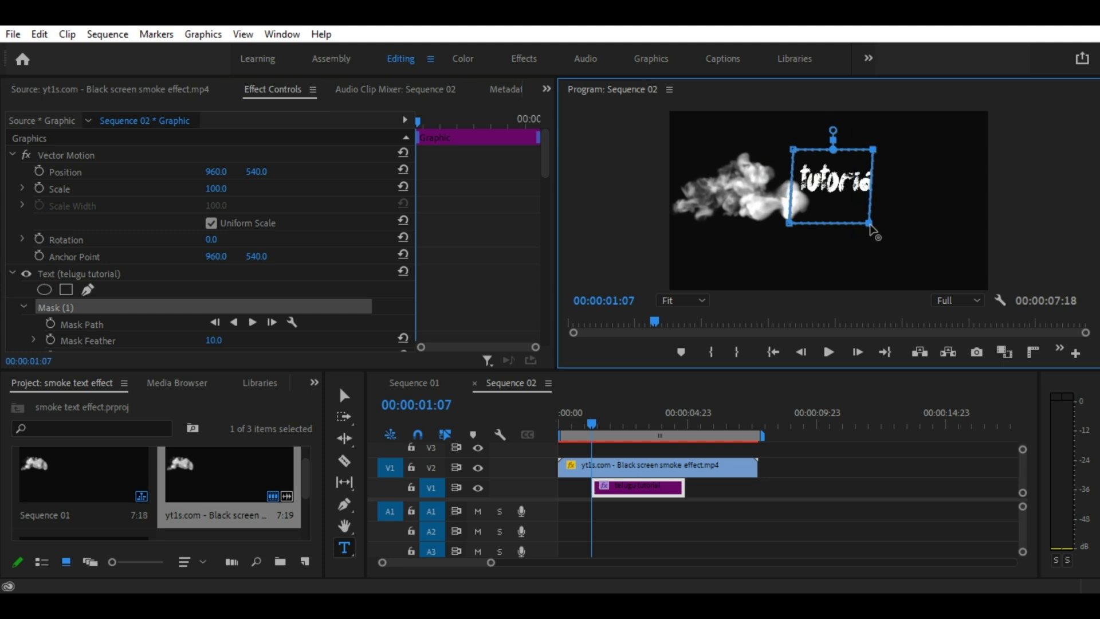
left_click_drag(934, 223, 938, 223)
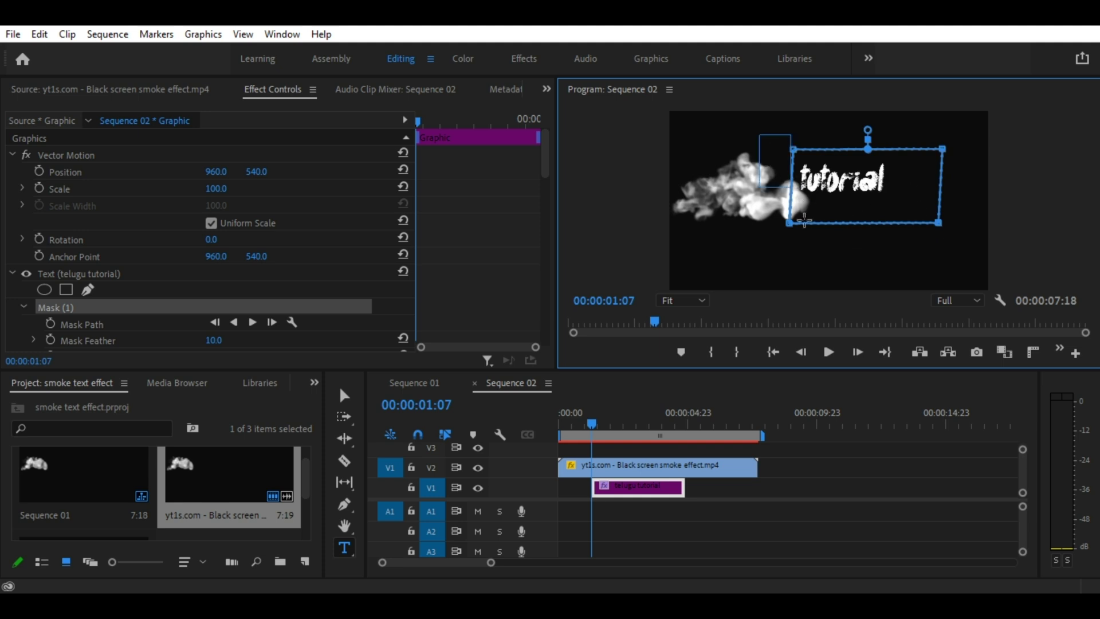
left_click_drag(793, 225, 667, 227)
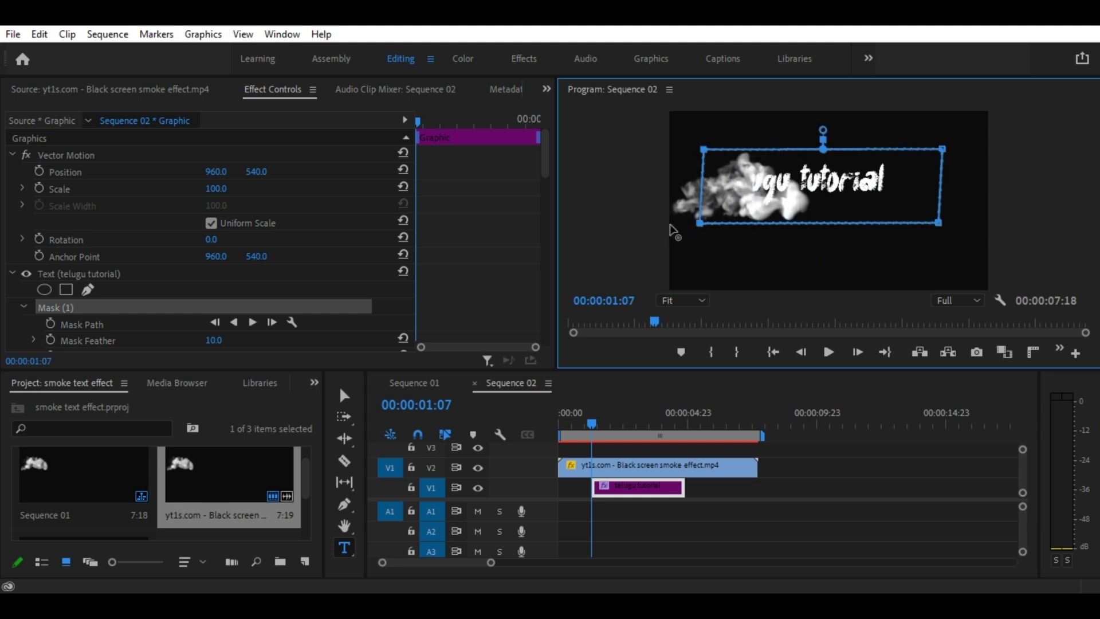
left_click_drag(669, 229, 687, 230)
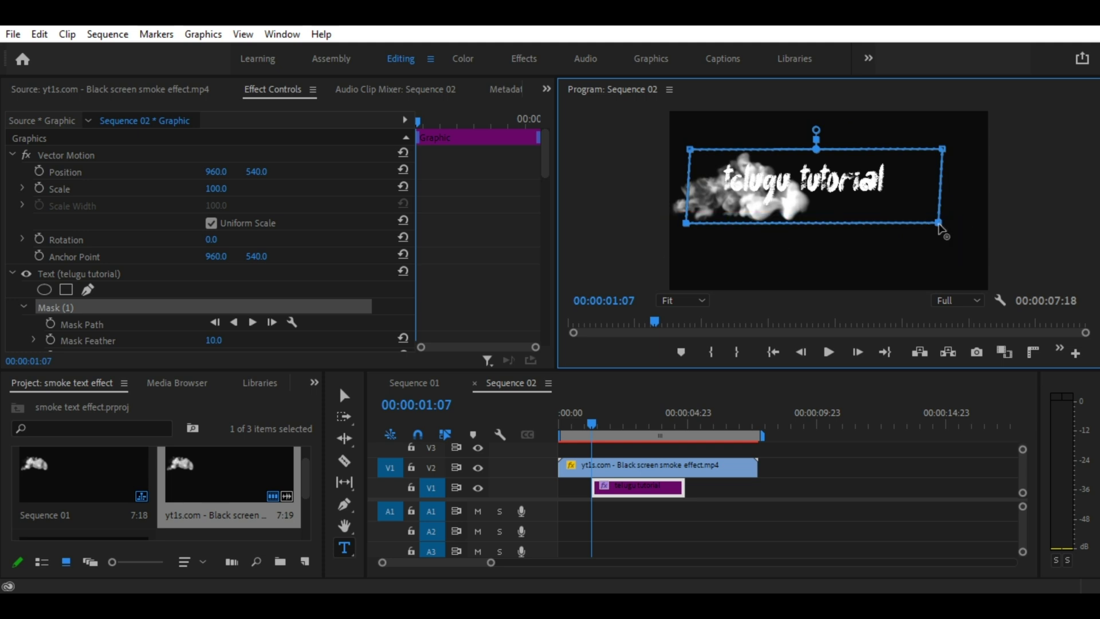
left_click_drag(939, 222, 945, 251)
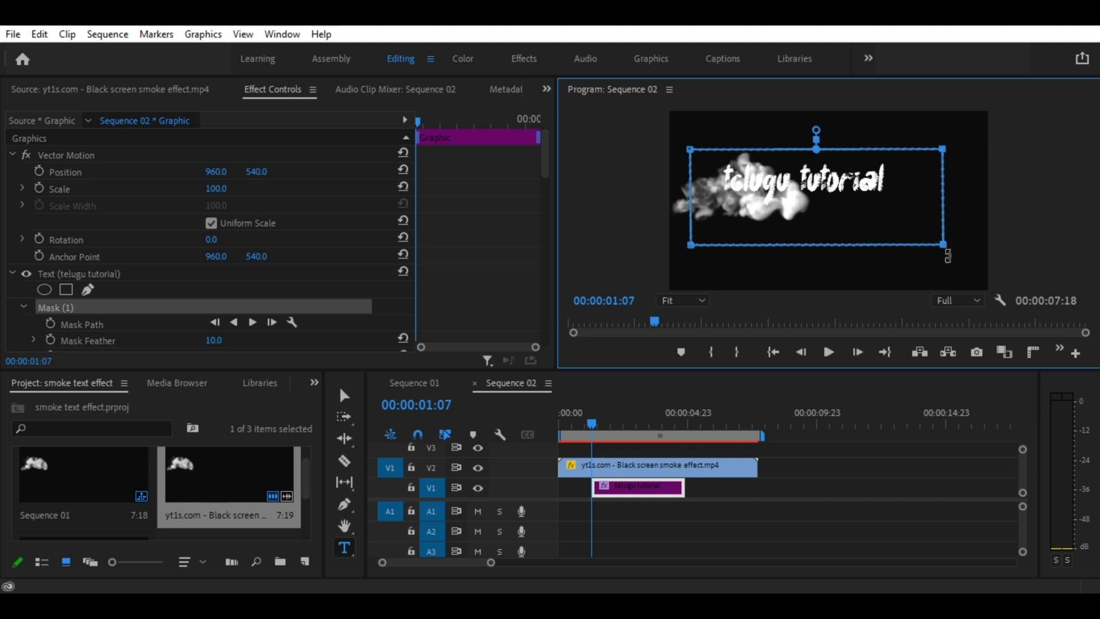
left_click_drag(944, 245, 960, 249)
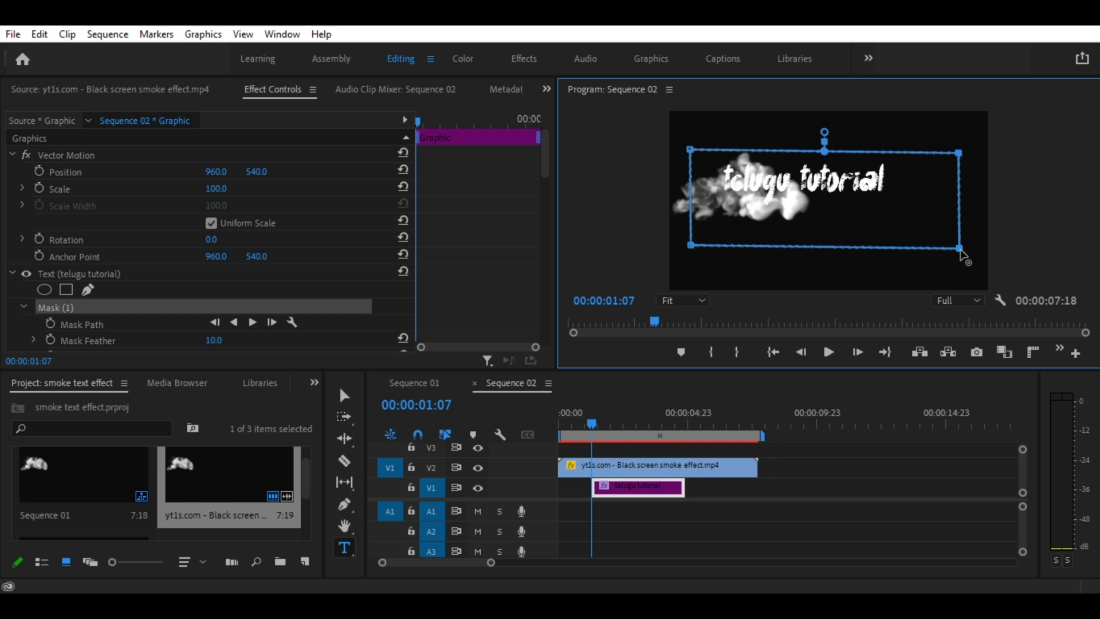
left_click_drag(959, 248, 956, 244)
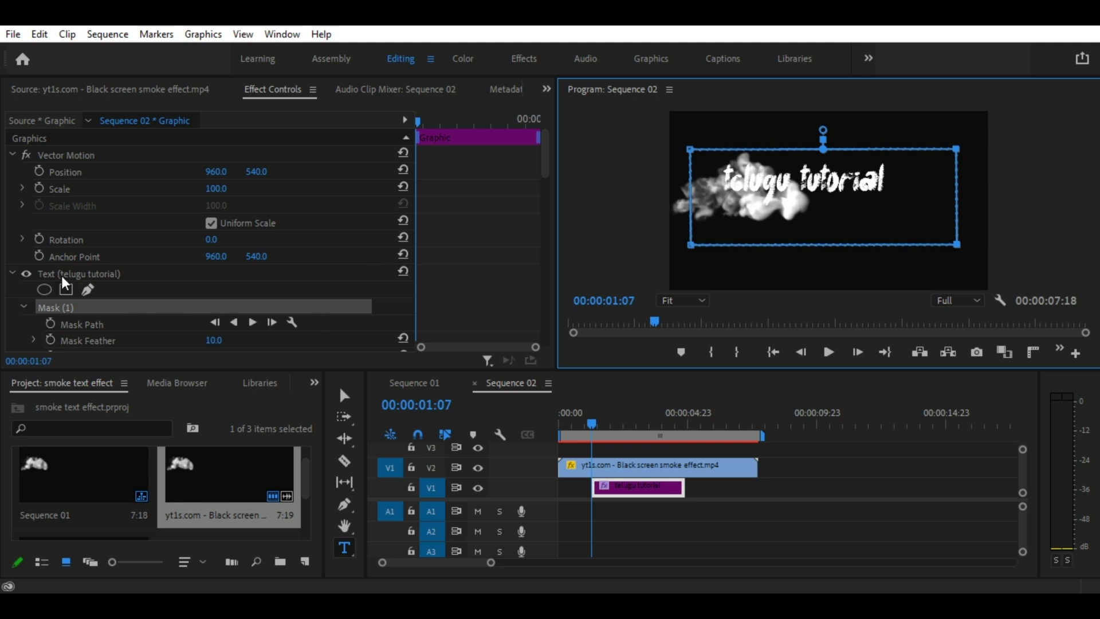
left_click_drag(548, 153, 548, 226)
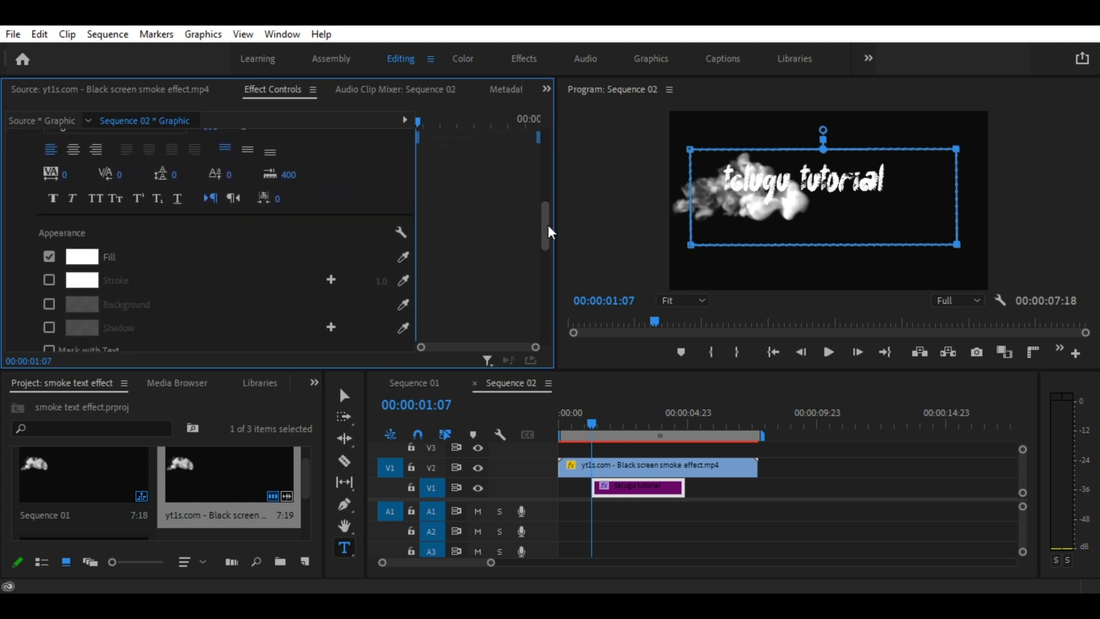
Step: Move the title to Position X 685.7 and Y 607.6, beside the smoke cloud
left_click_drag(548, 224, 544, 192)
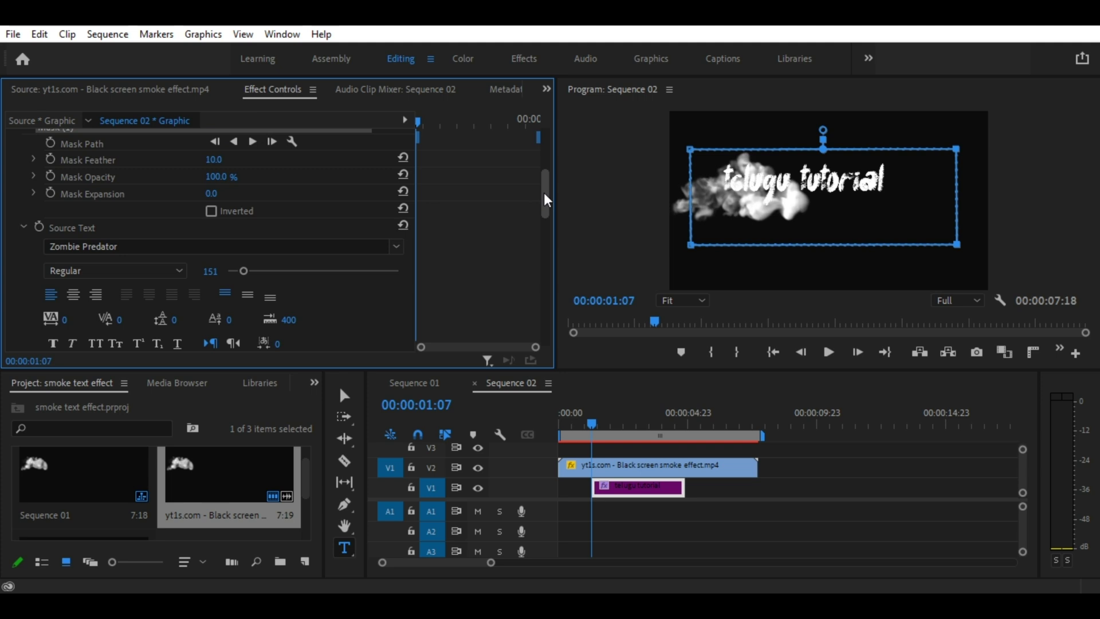
left_click_drag(545, 193, 535, 269)
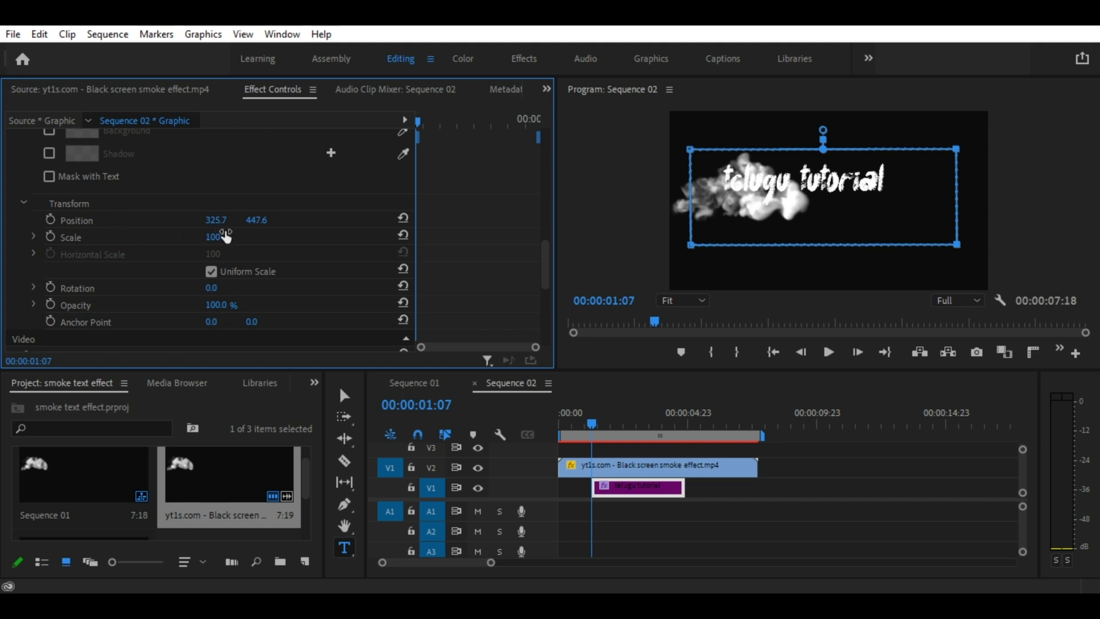
mouse_move(216, 220)
left_mouse_down()
mouse_move(258, 220)
mouse_move(225, 220)
mouse_move(252, 219)
mouse_move(225, 220)
mouse_move(243, 220)
left_mouse_up()
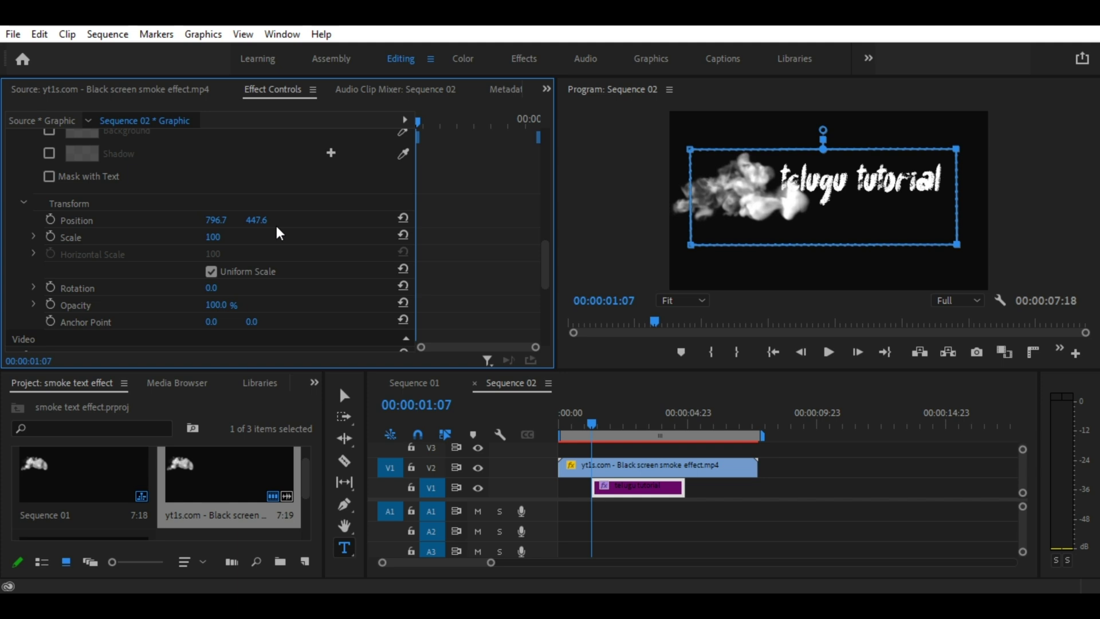
left_click_drag(256, 220, 252, 220)
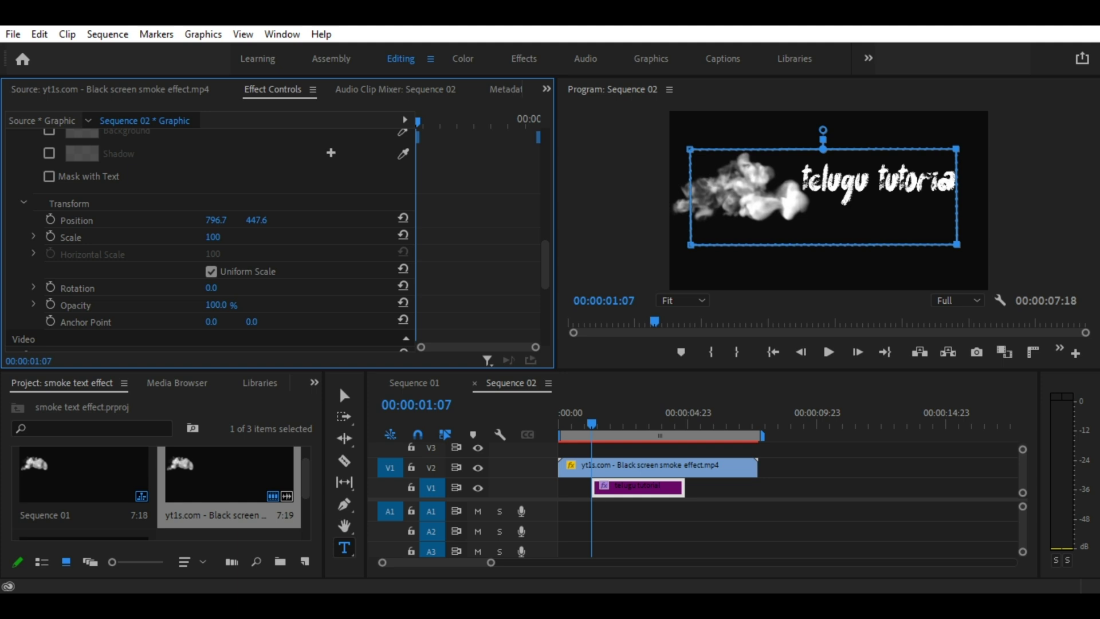
left_click(223, 219)
key("Return")
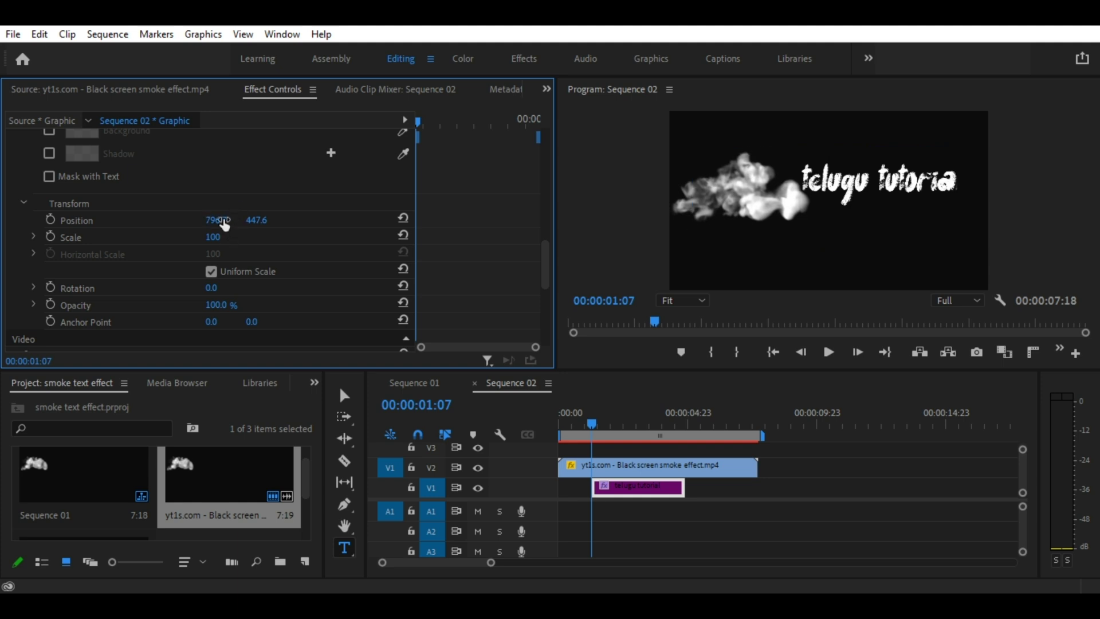
mouse_move(215, 220)
left_mouse_down()
mouse_move(183, 219)
mouse_move(196, 219)
left_mouse_up()
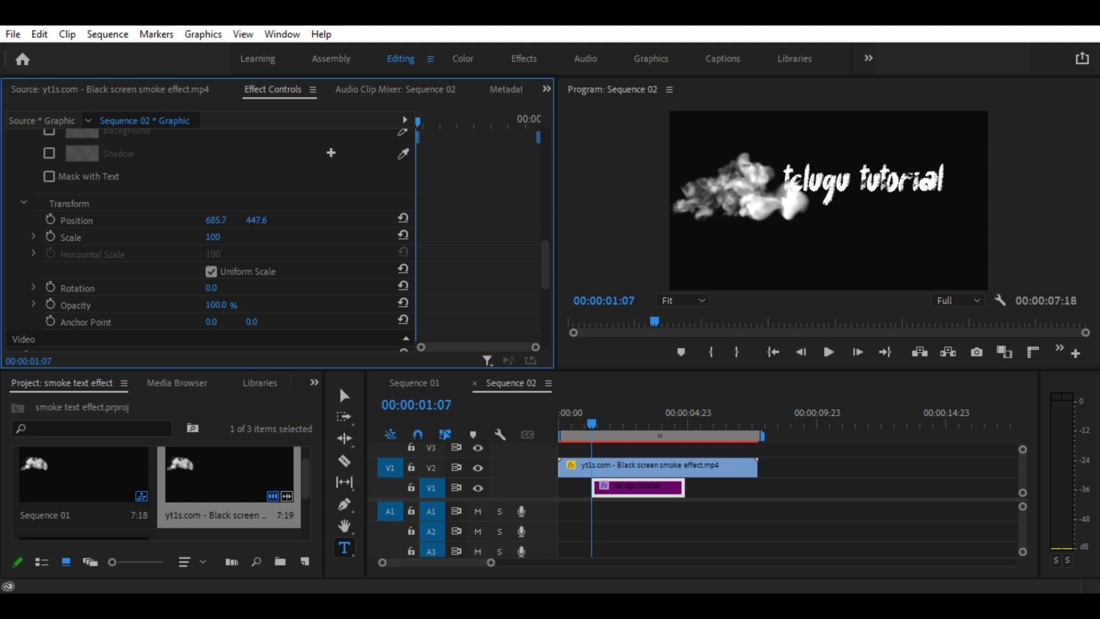
mouse_move(256, 219)
left_mouse_down()
mouse_move(293, 220)
mouse_move(265, 222)
left_mouse_up()
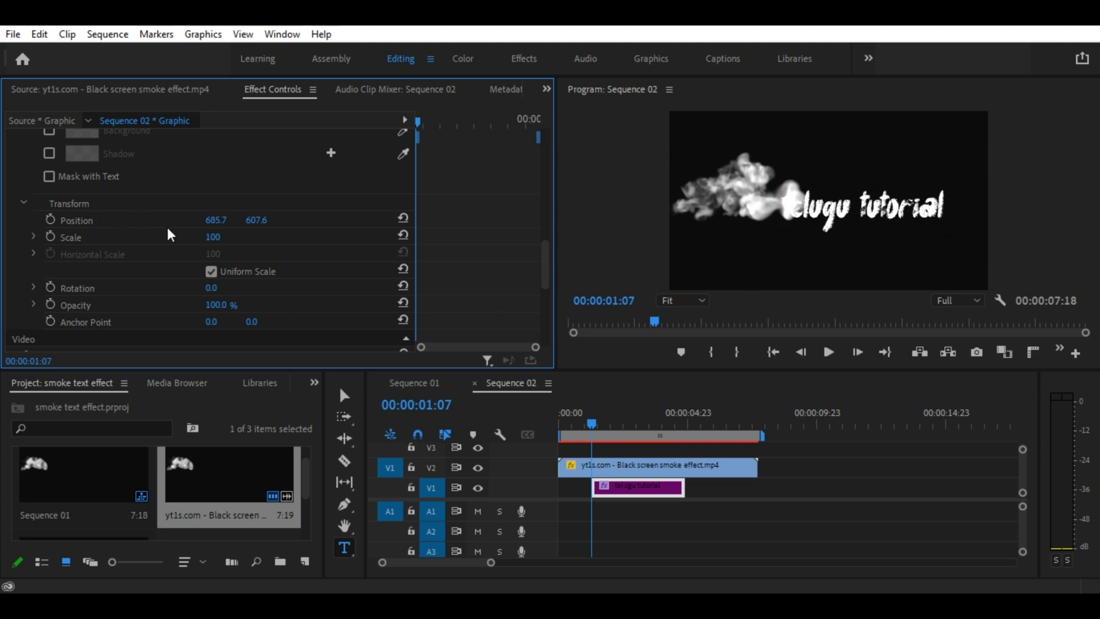
left_click_drag(545, 259, 559, 167)
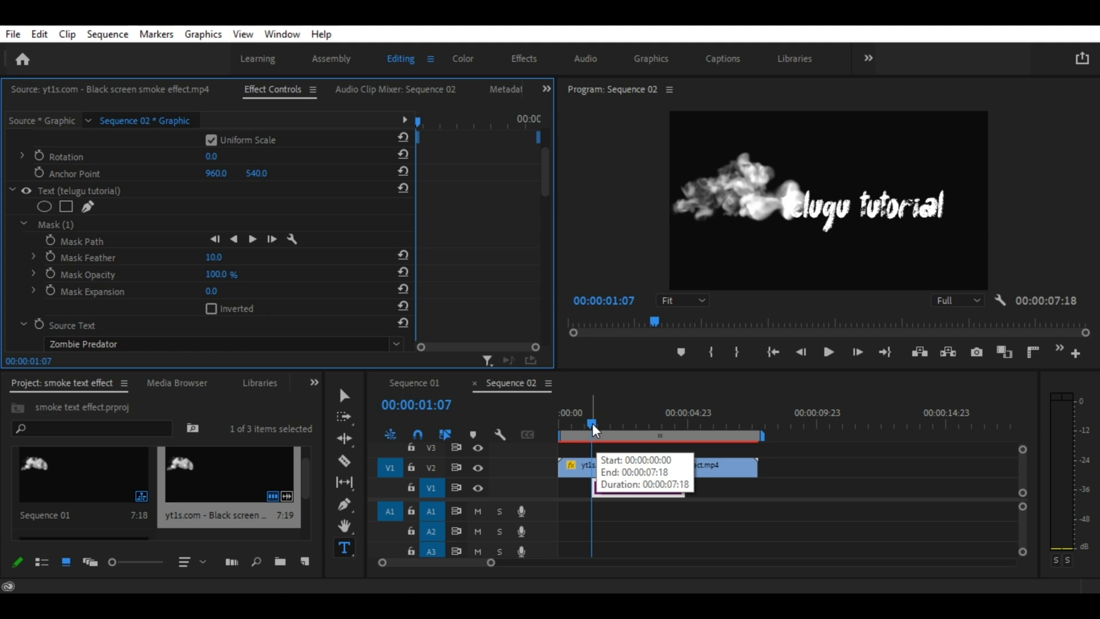
Step: Extend the title clip to the smoke clip's end and add a Mask Path keyframe at 00:00:04:19
left_click_drag(592, 424, 680, 441)
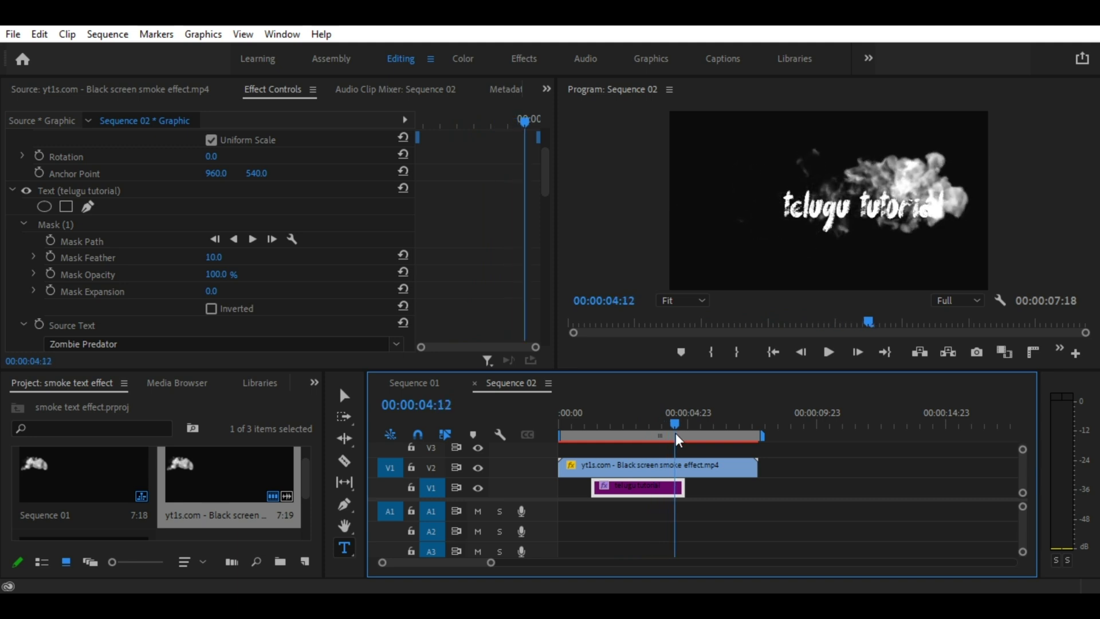
left_click_drag(680, 441, 685, 444)
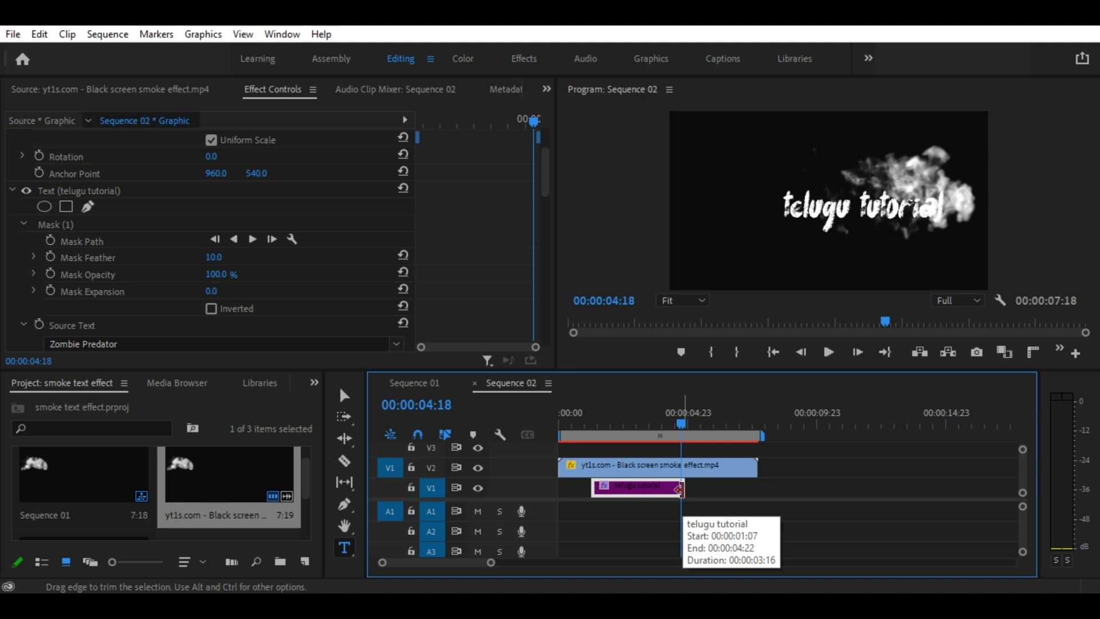
left_click_drag(679, 489, 764, 495)
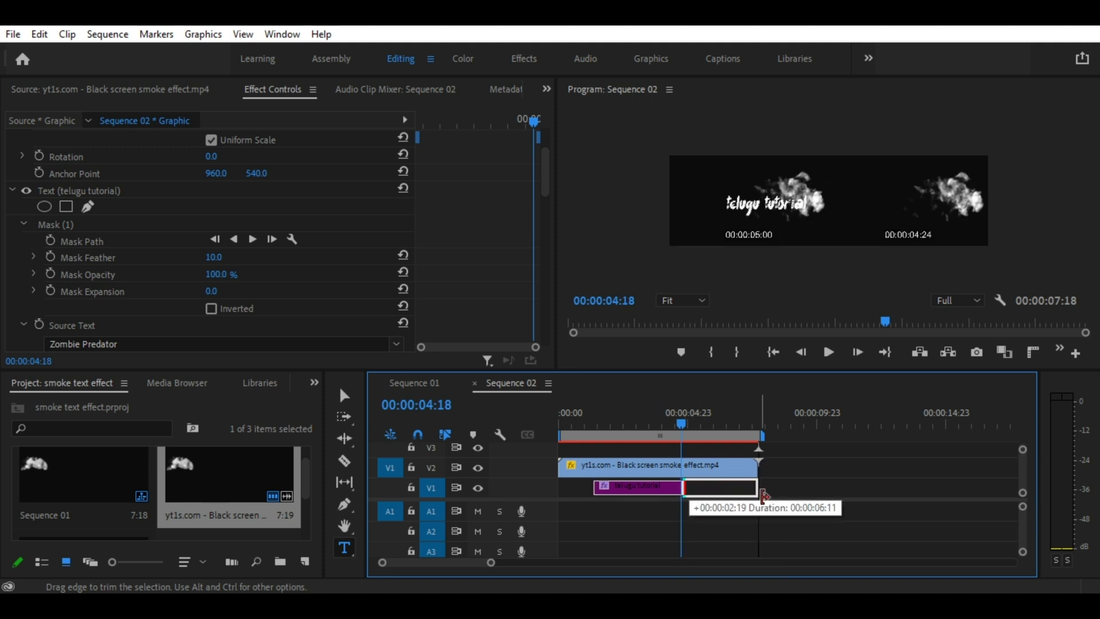
left_click_drag(764, 495, 763, 495)
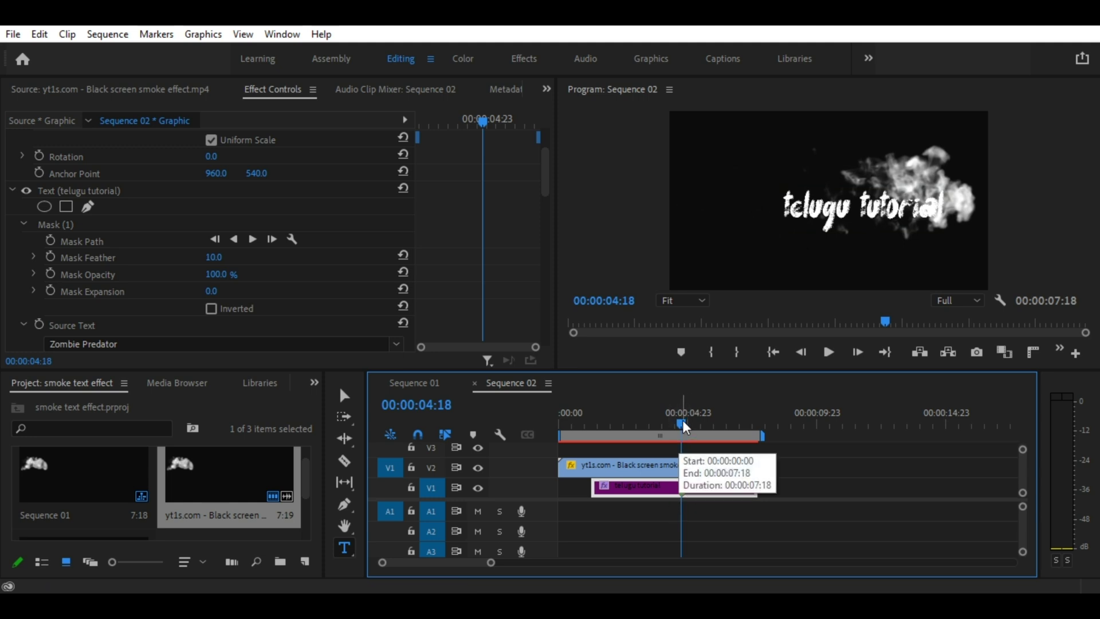
left_click_drag(686, 427, 688, 433)
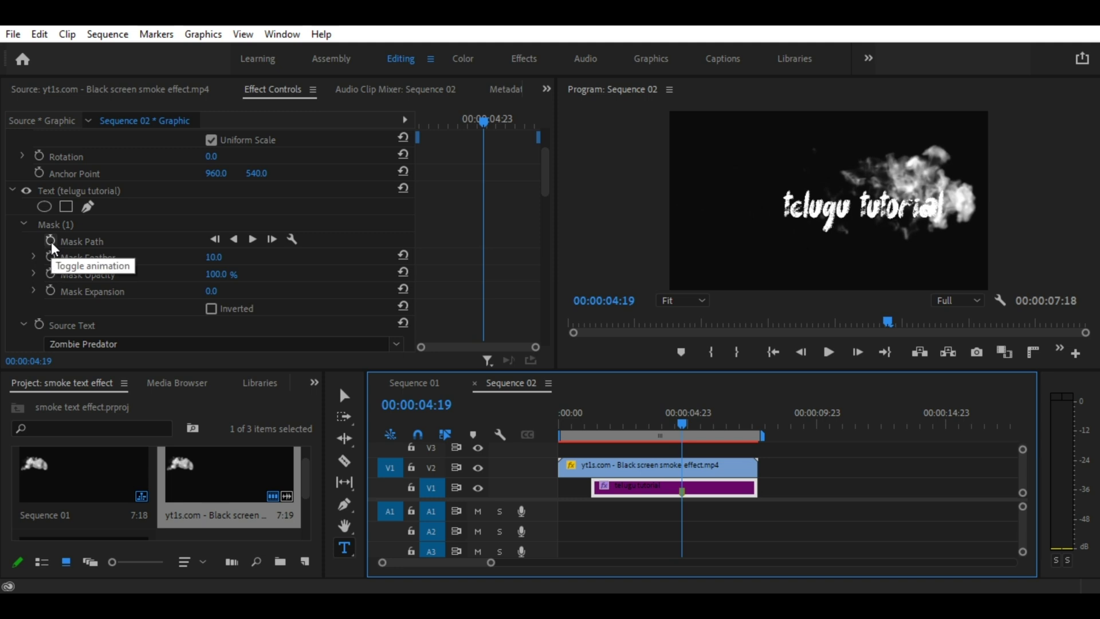
left_click(51, 241)
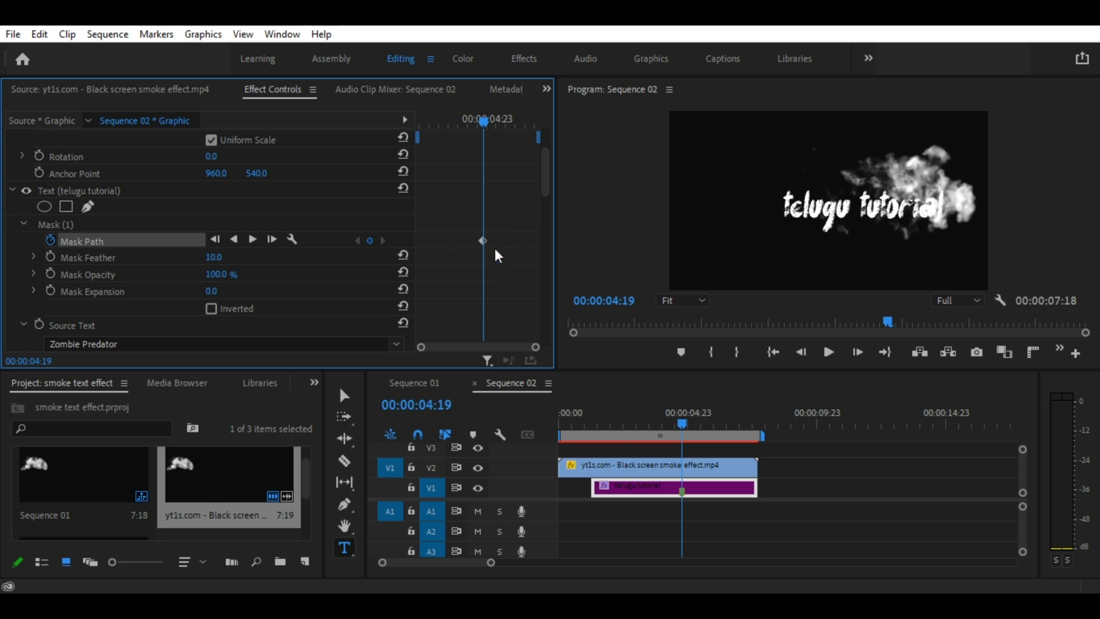
Step: Step the playhead back a few frames to where the smoke reaches the title text
key("Left")
key("Left")
key("Left")
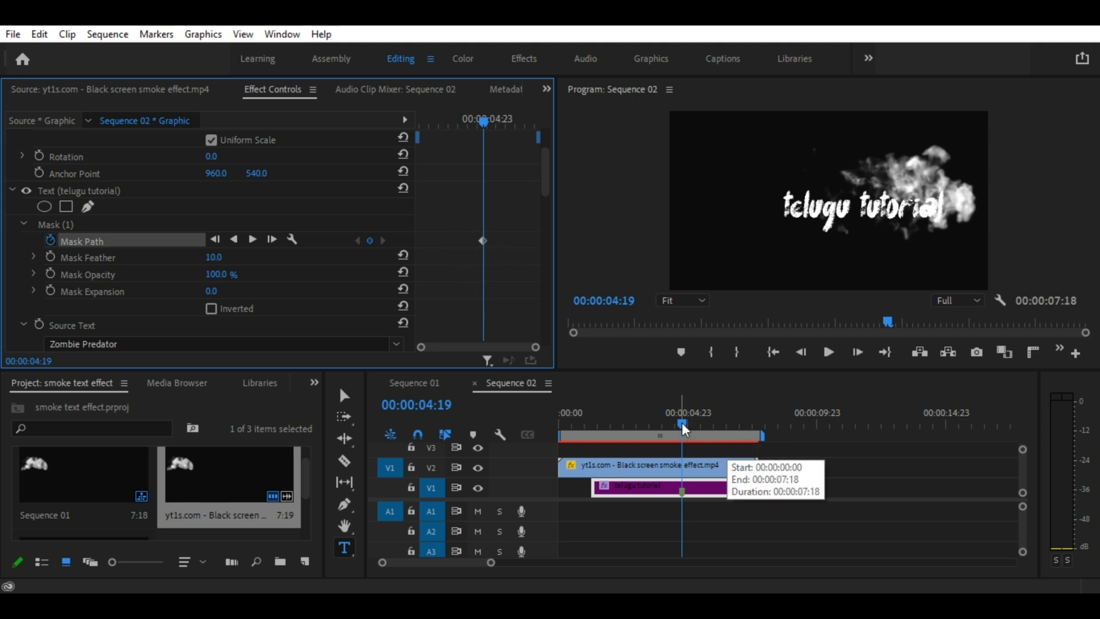
key("v")
key("Left")
key("Left")
left_click_drag(480, 140, 479, 142)
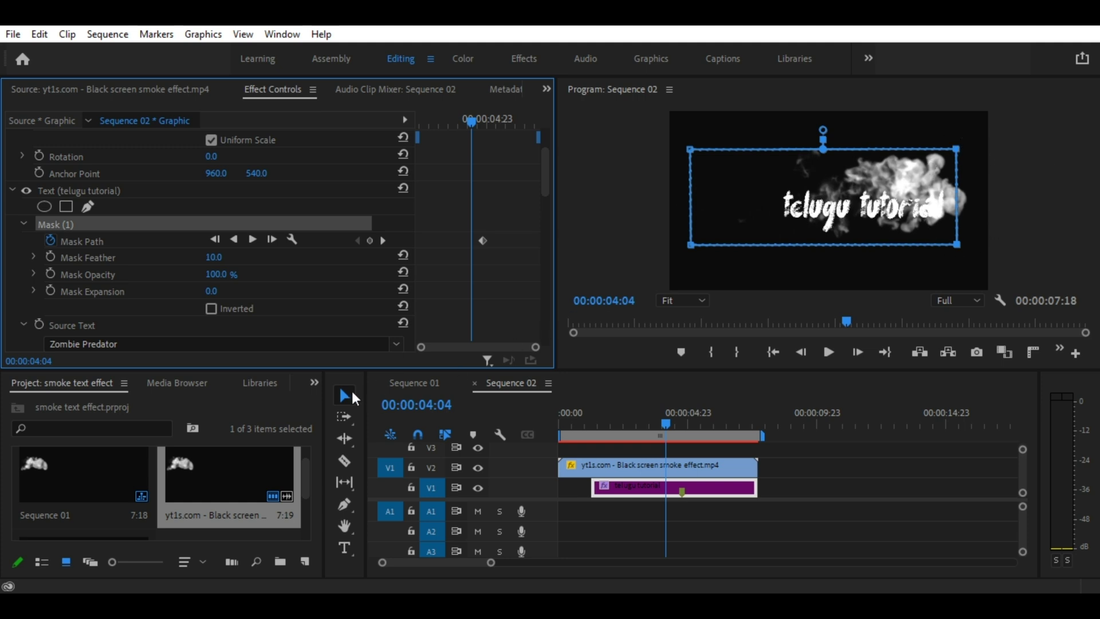
Step: Narrow the title mask from its right edge at the current frame, 00:00:03:16 and 00:00:03:03
left_click(985, 152)
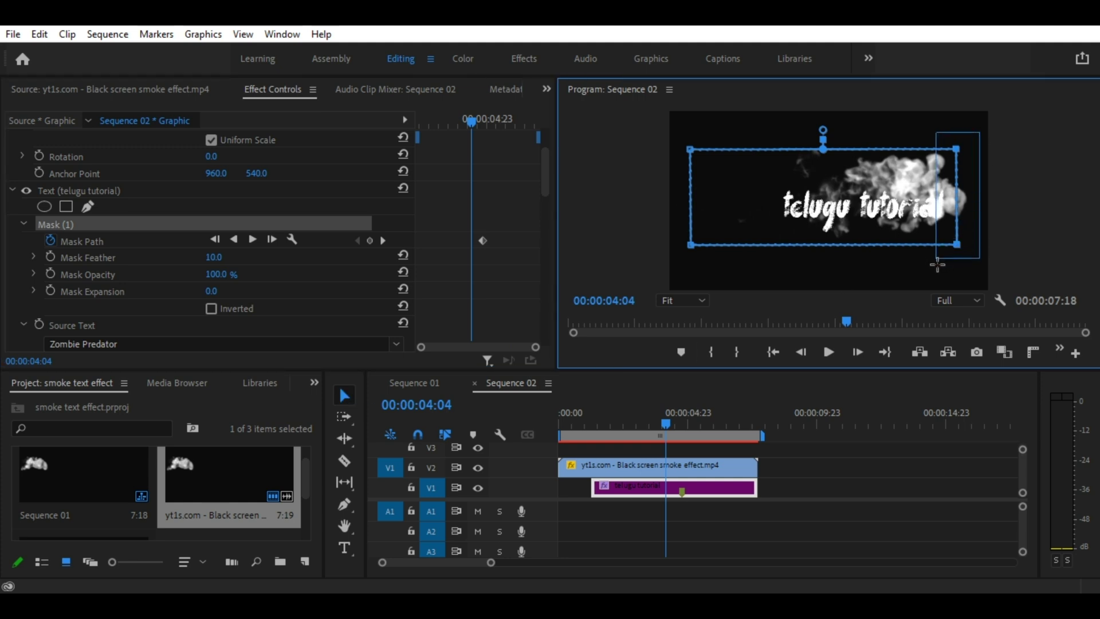
left_click_drag(958, 245, 915, 242)
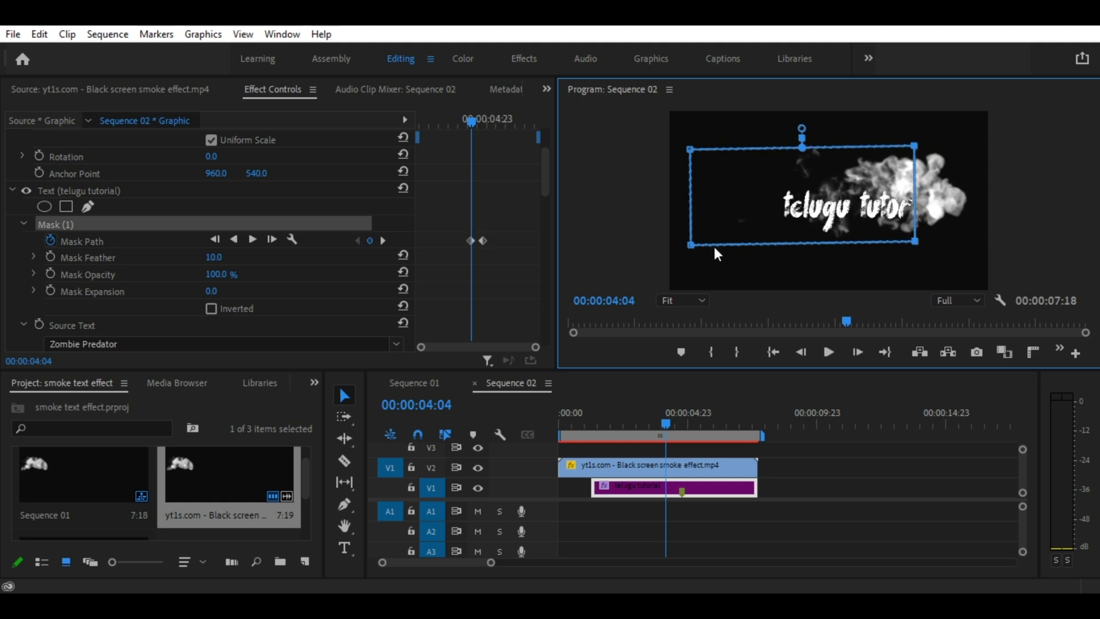
left_click_drag(472, 124, 462, 124)
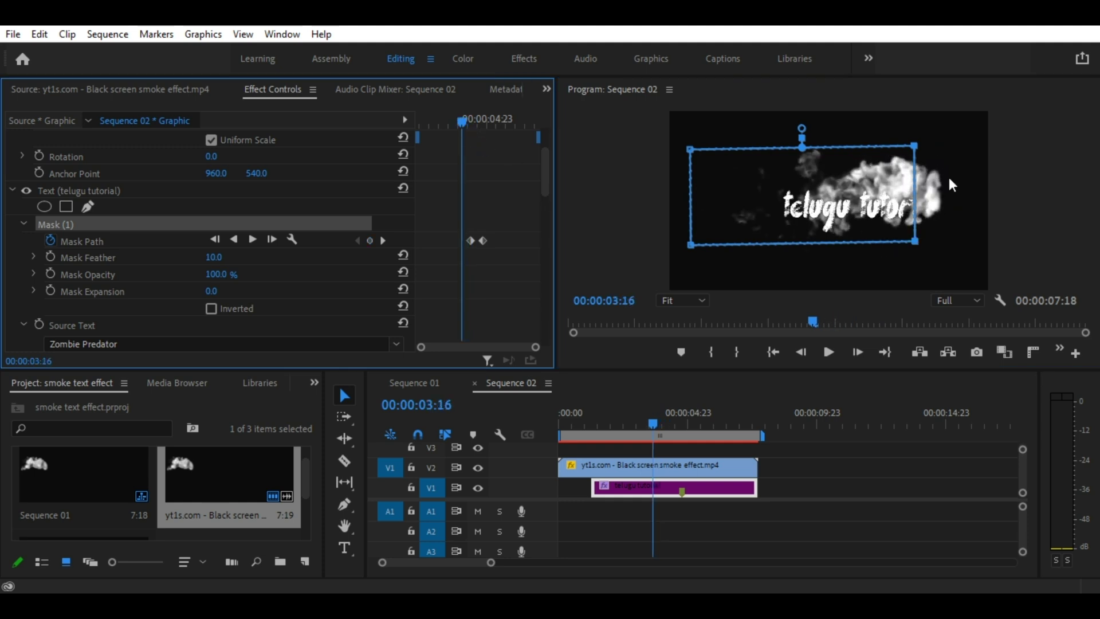
left_click_drag(914, 243, 885, 245)
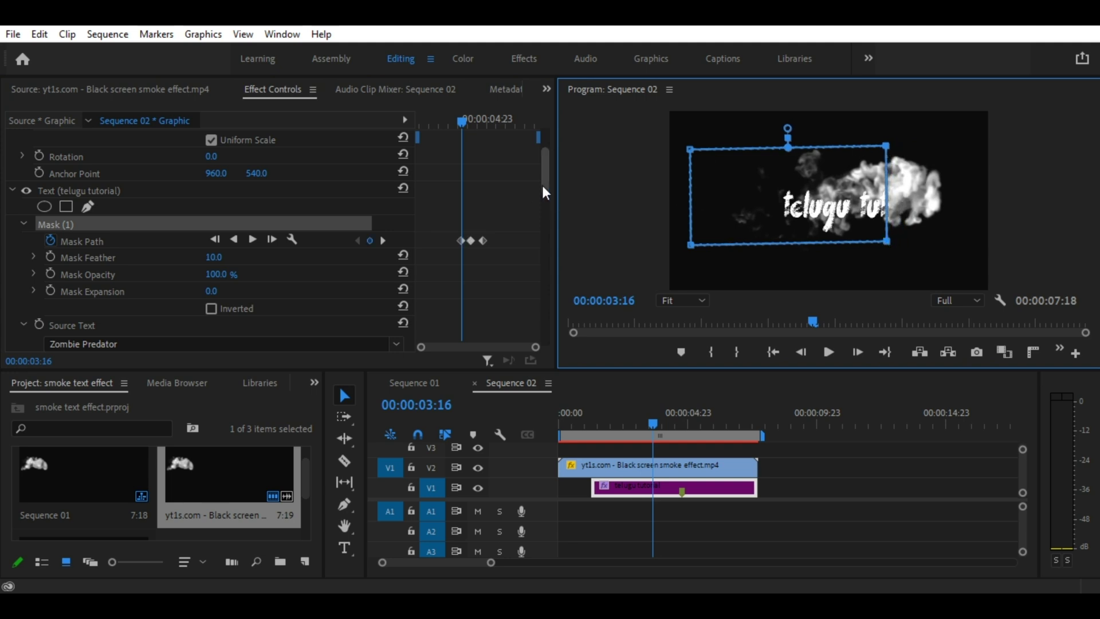
left_click_drag(464, 127, 453, 129)
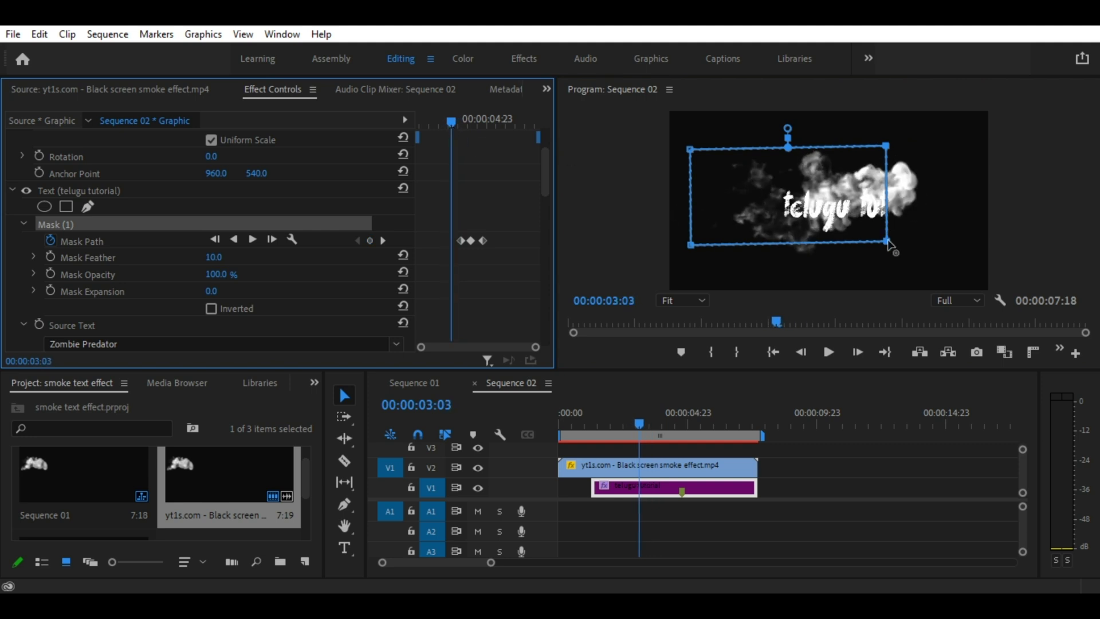
left_click(888, 245)
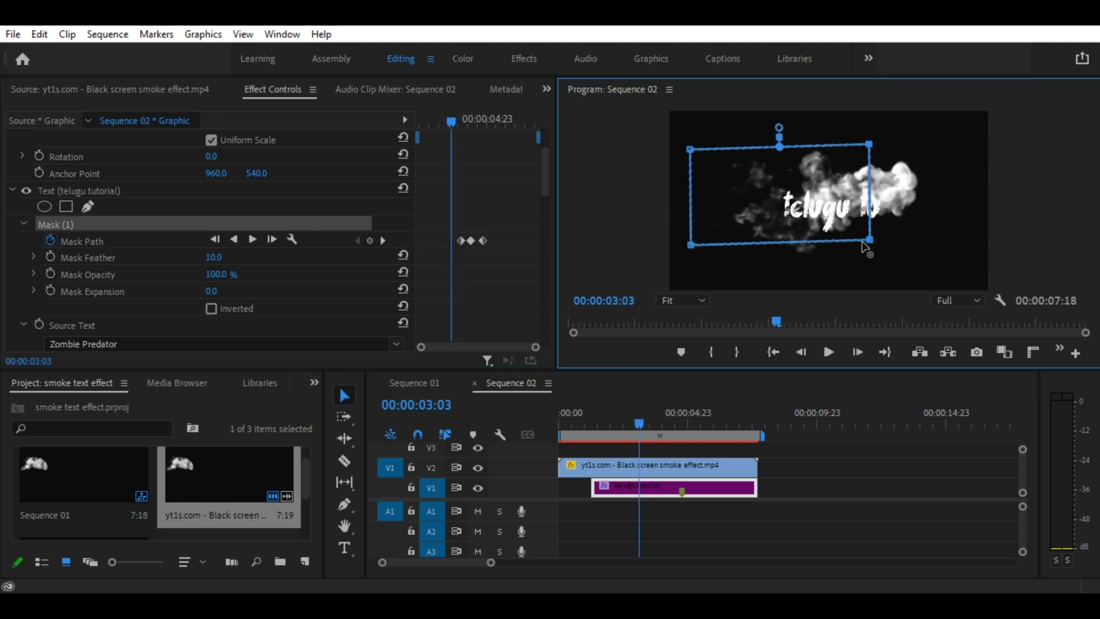
left_click_drag(870, 241, 863, 246)
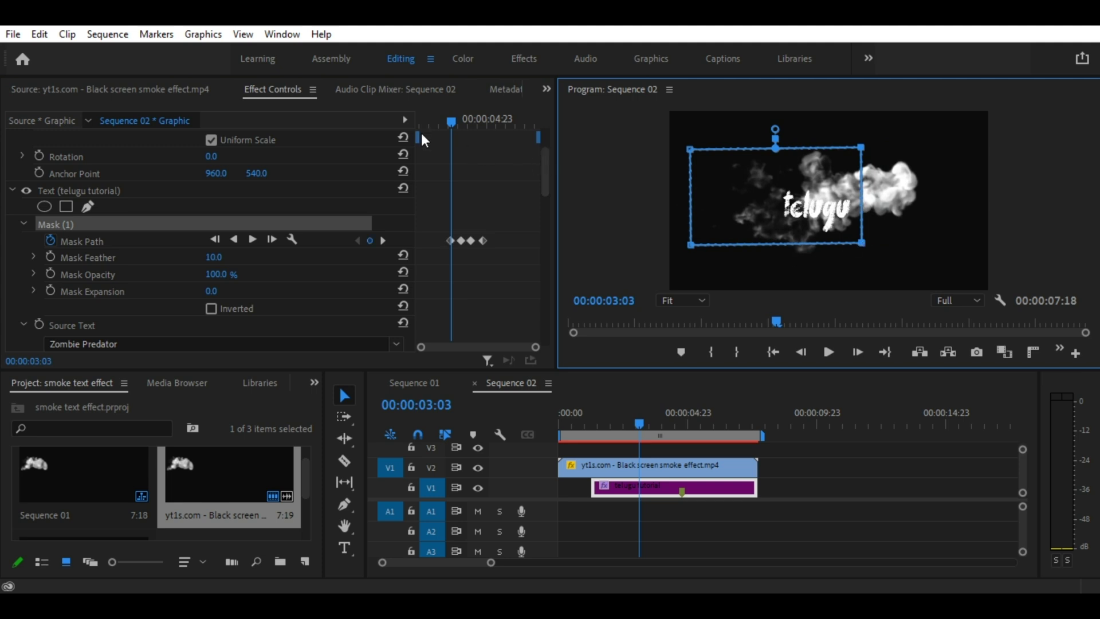
Step: Keep shrinking the mask leftward at 00:00:02:15, 00:00:02:02 and 00:00:01:09 until the text is hidden
left_click_drag(452, 121, 444, 122)
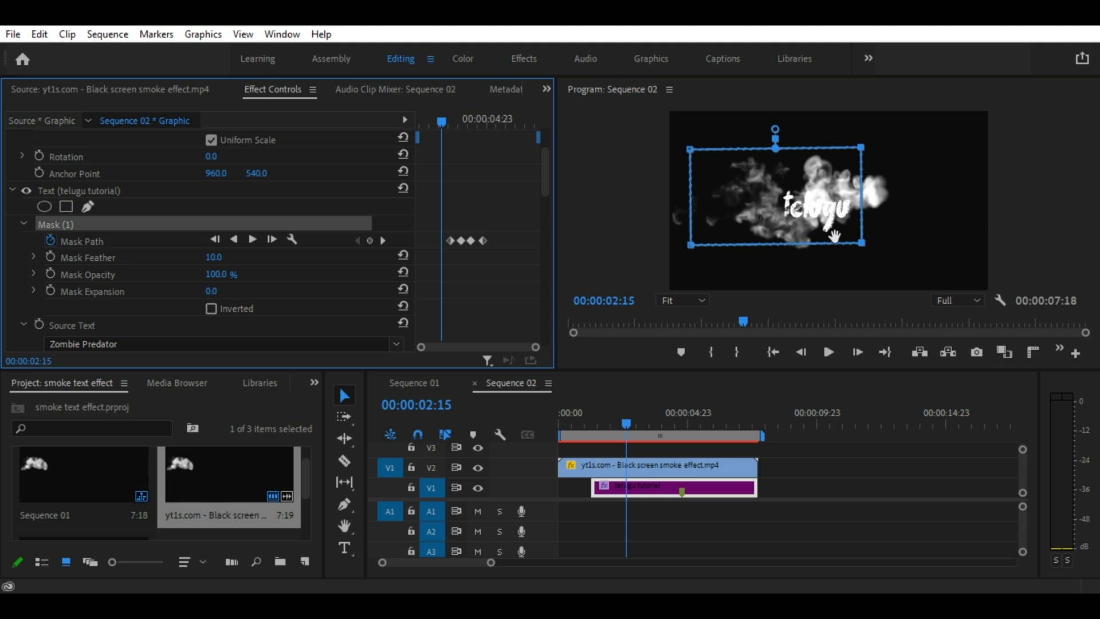
left_click_drag(861, 245, 826, 243)
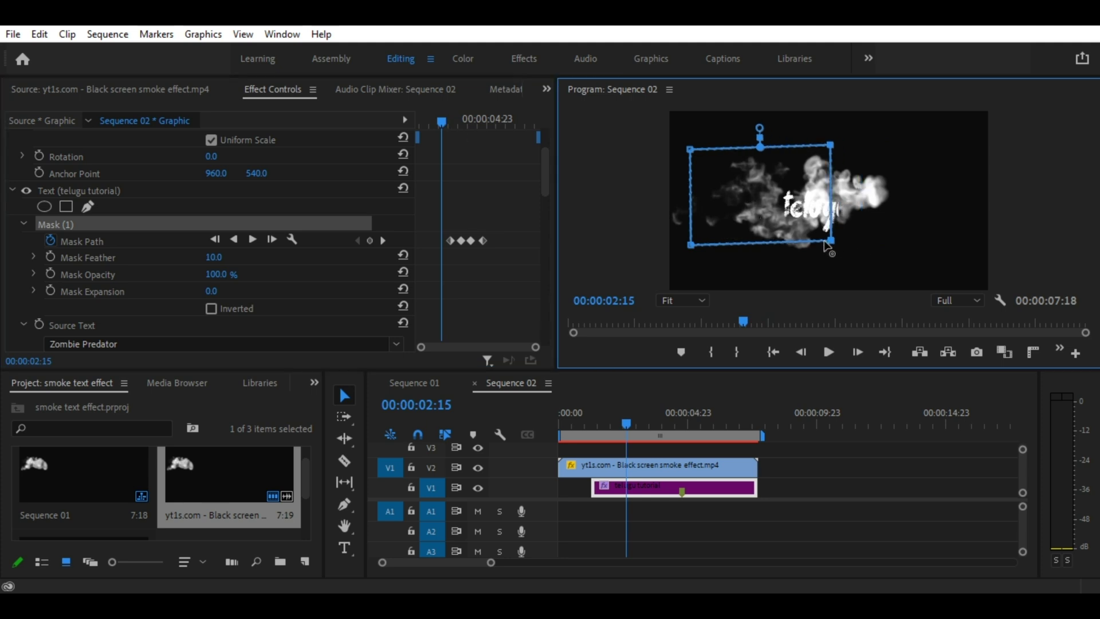
left_click_drag(824, 240, 820, 241)
left_click_drag(437, 124, 431, 122)
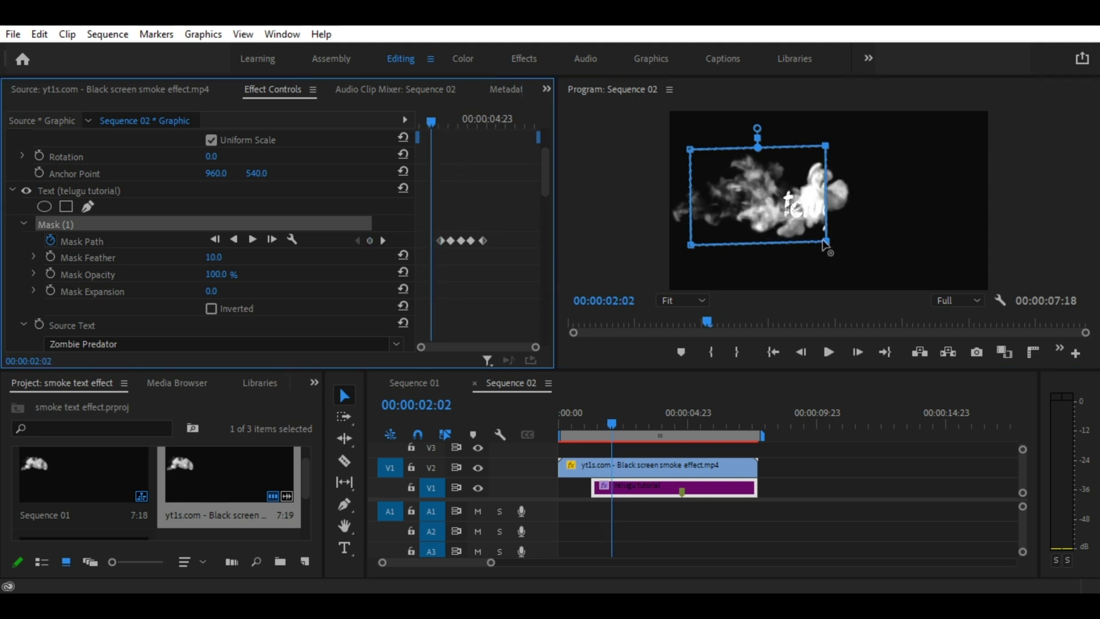
left_click_drag(823, 242, 805, 241)
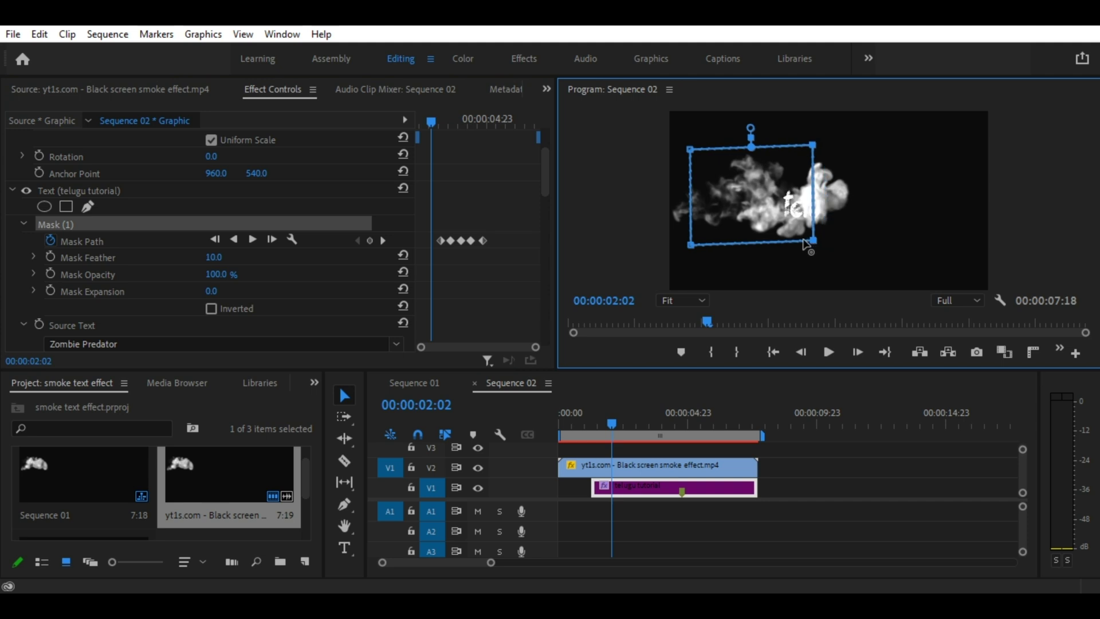
left_click_drag(431, 124, 417, 126)
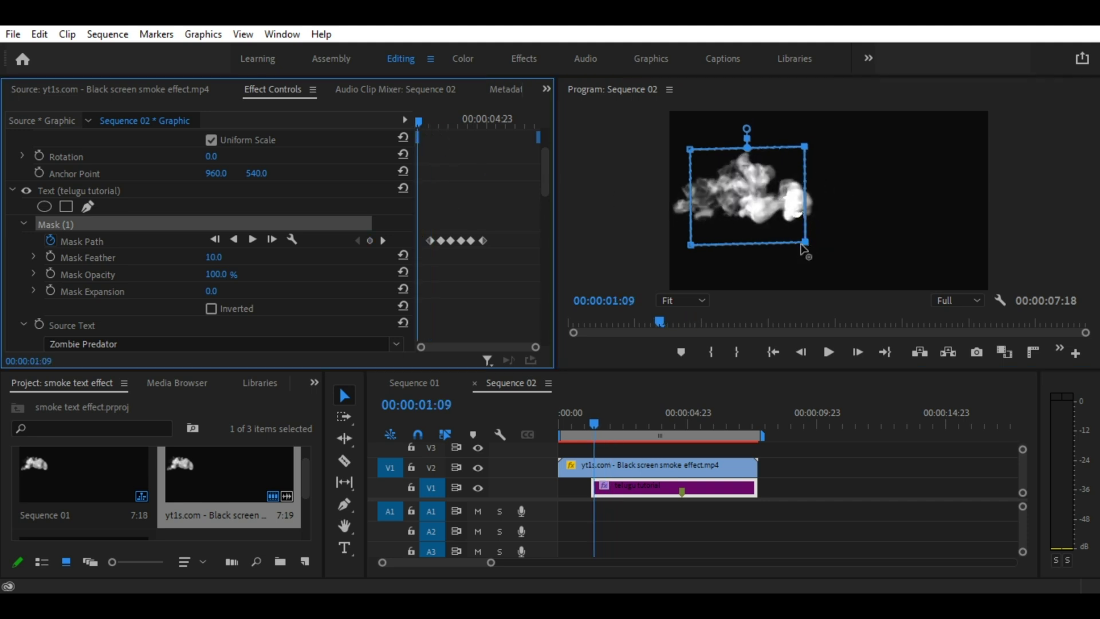
left_click_drag(804, 245, 783, 247)
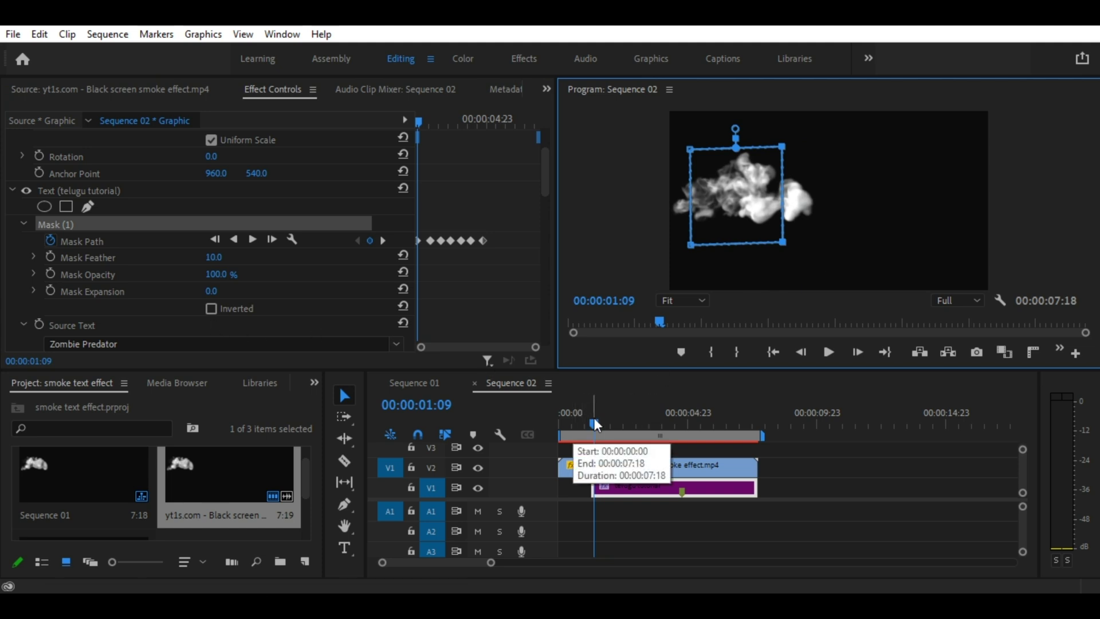
left_click_drag(595, 418, 691, 421)
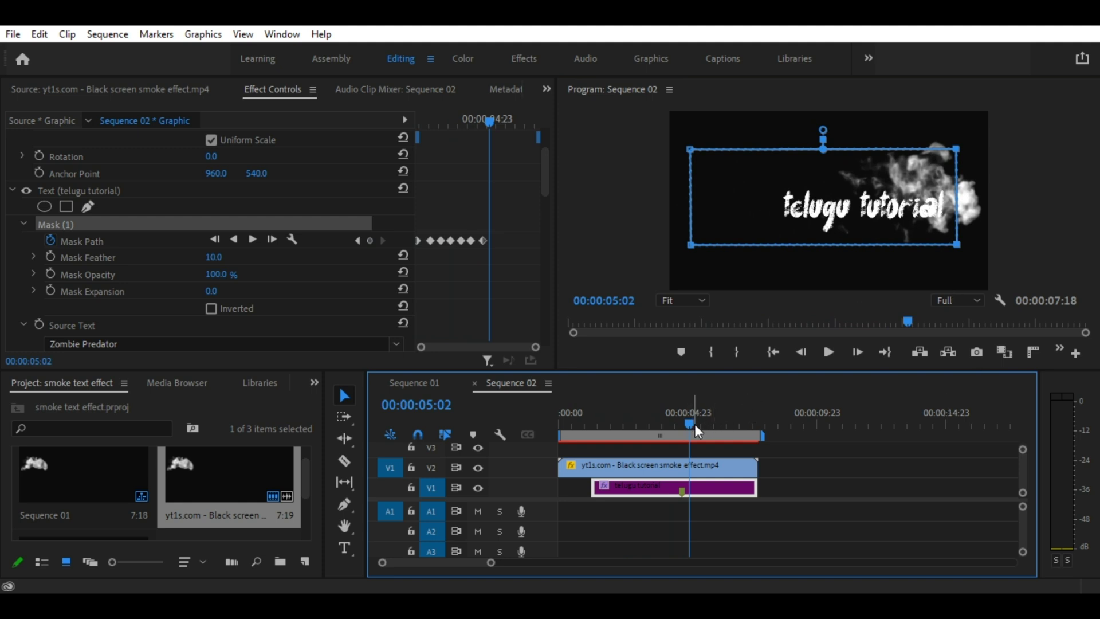
left_click_drag(695, 425, 633, 427)
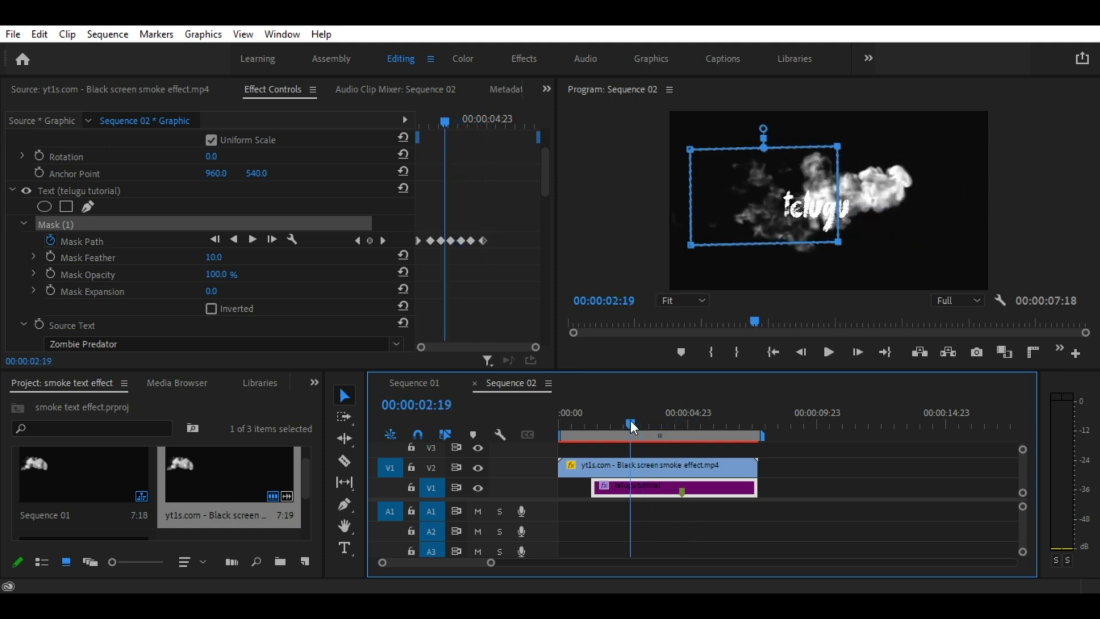
left_click_drag(630, 420, 647, 421)
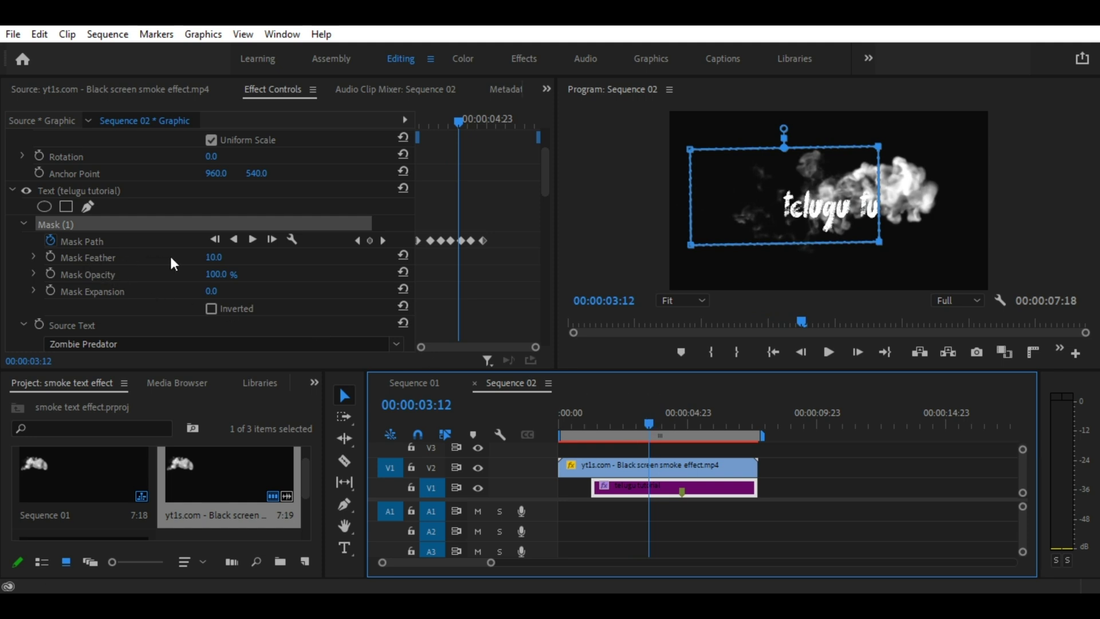
left_click(213, 257)
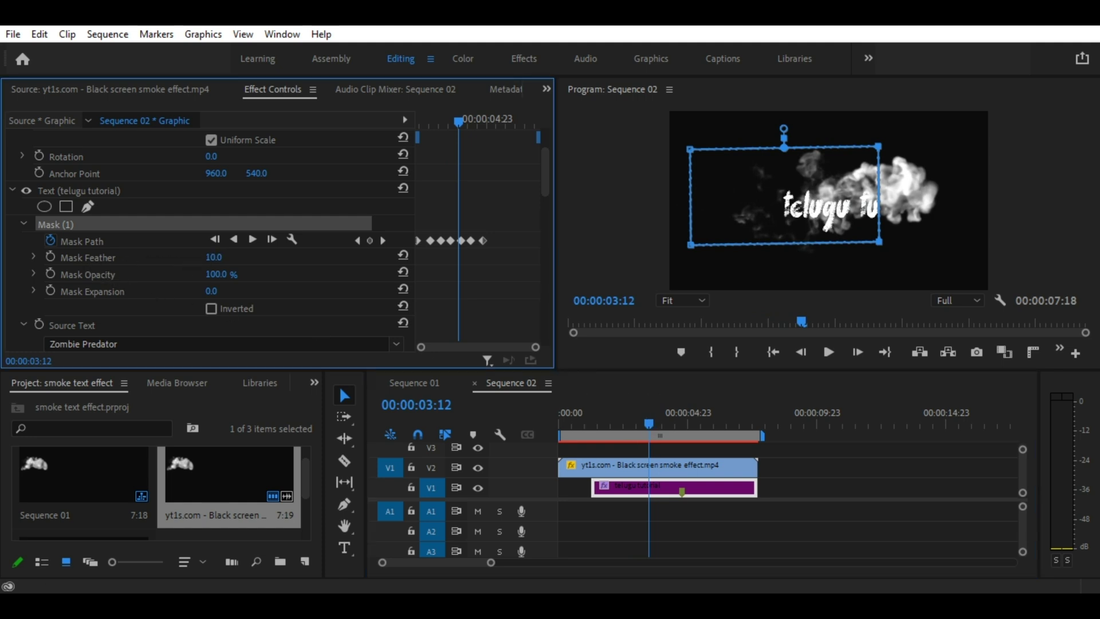
type("17")
Step: Increase the mask feather, then play back the smoke-revealed title from earlier in the sequence
left_click_drag(214, 257, 228, 257)
left_click_drag(634, 424, 599, 425)
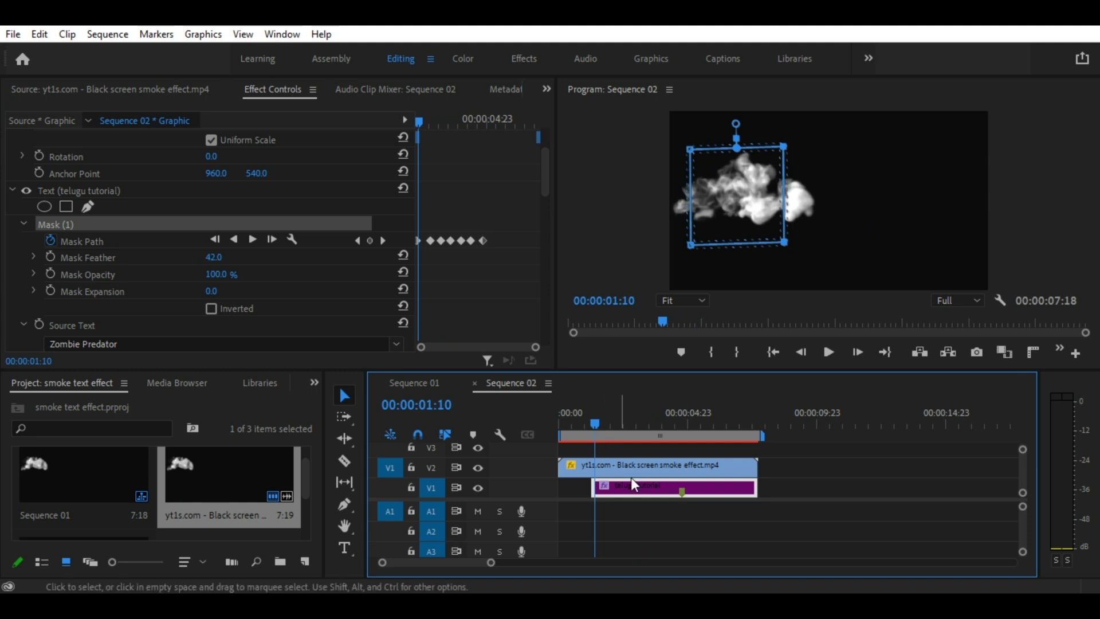
key("space")
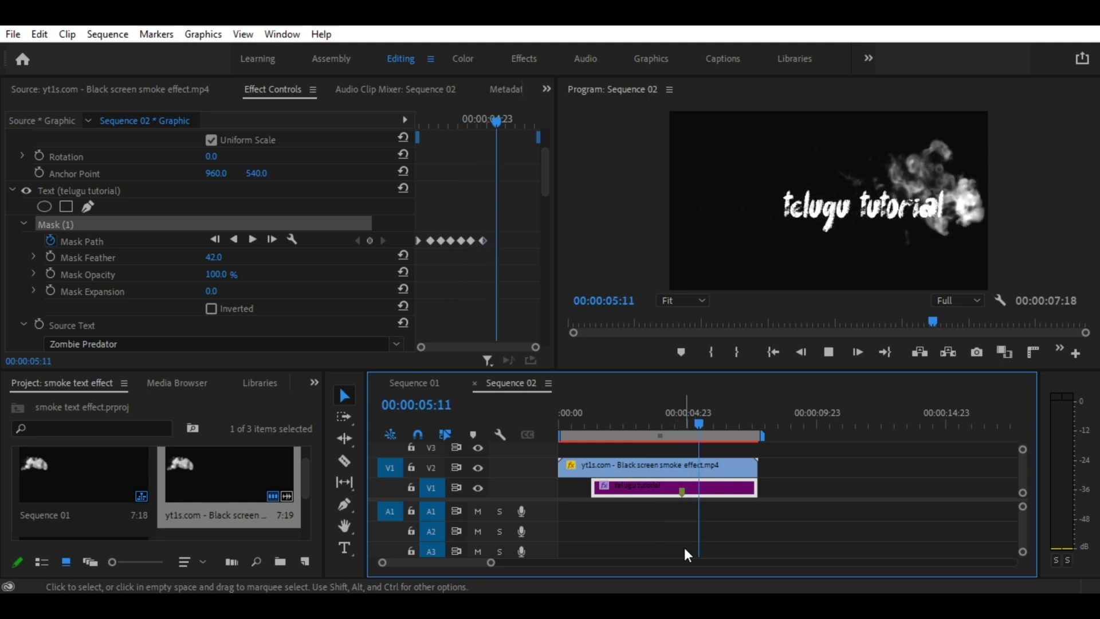
key("space")
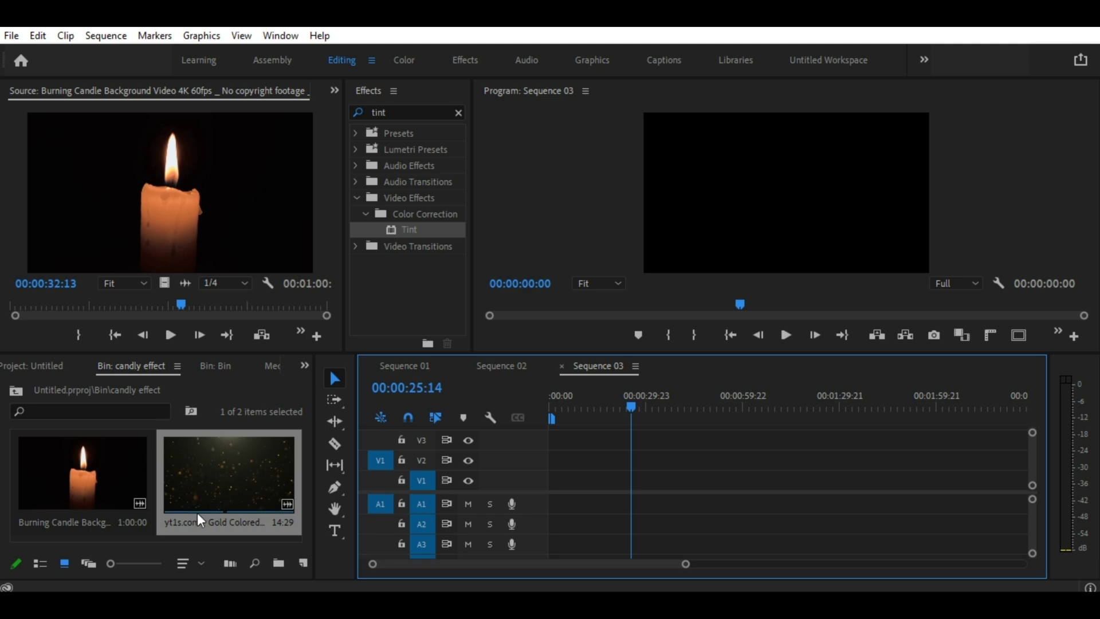
Step: Place the Burning Candle clip in Sequence 03 and delete its unlinked audio
mouse_move(88, 470)
left_mouse_down()
mouse_move(498, 482)
mouse_move(502, 499)
left_mouse_up()
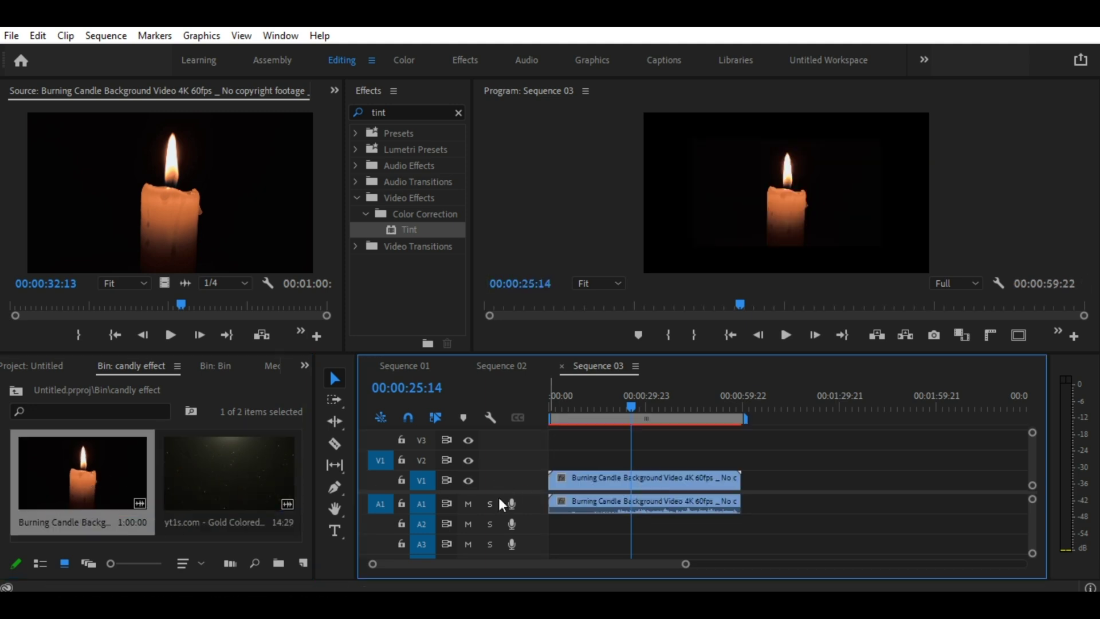
right_click(643, 500)
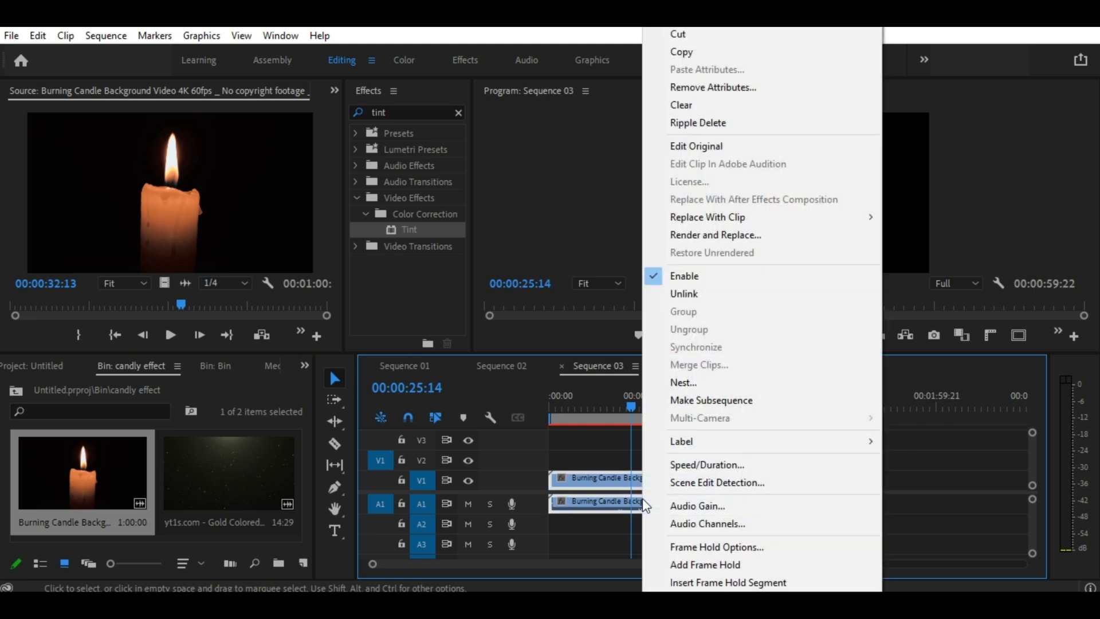
left_click(701, 297)
left_click(682, 503)
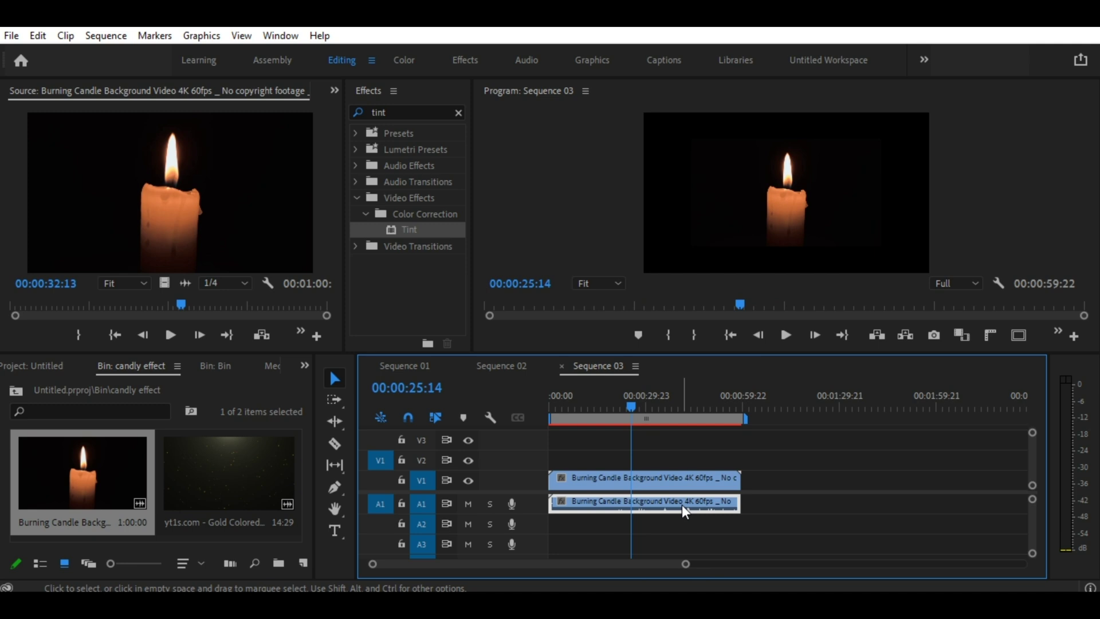
key("Delete")
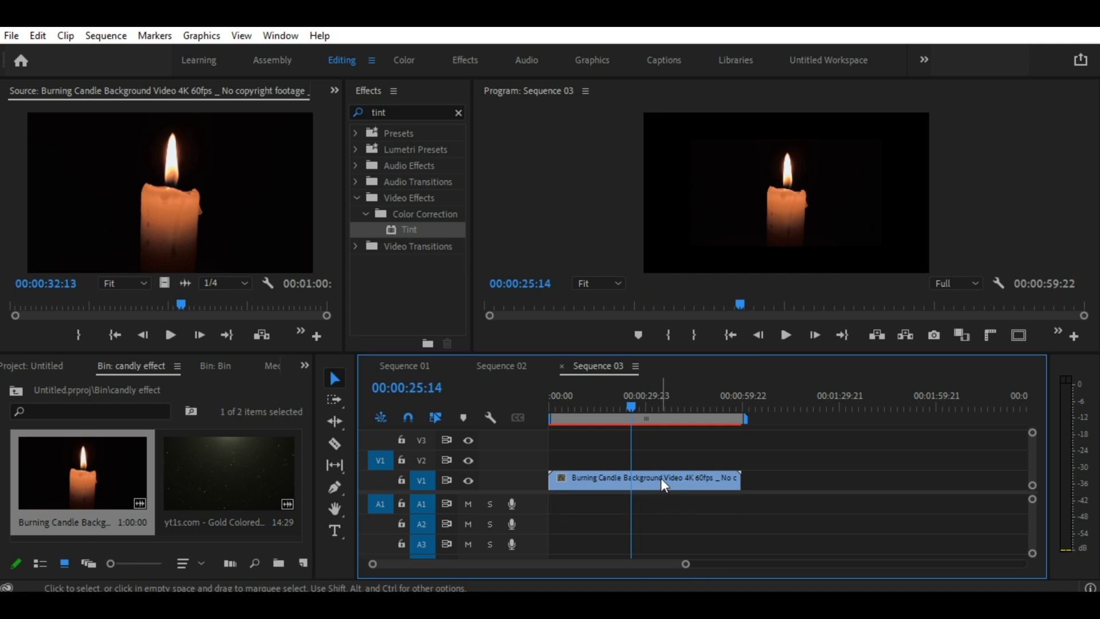
Step: Scale the candle clip to frame size and load the Gold Colored Particles clip for preview
right_click(665, 484)
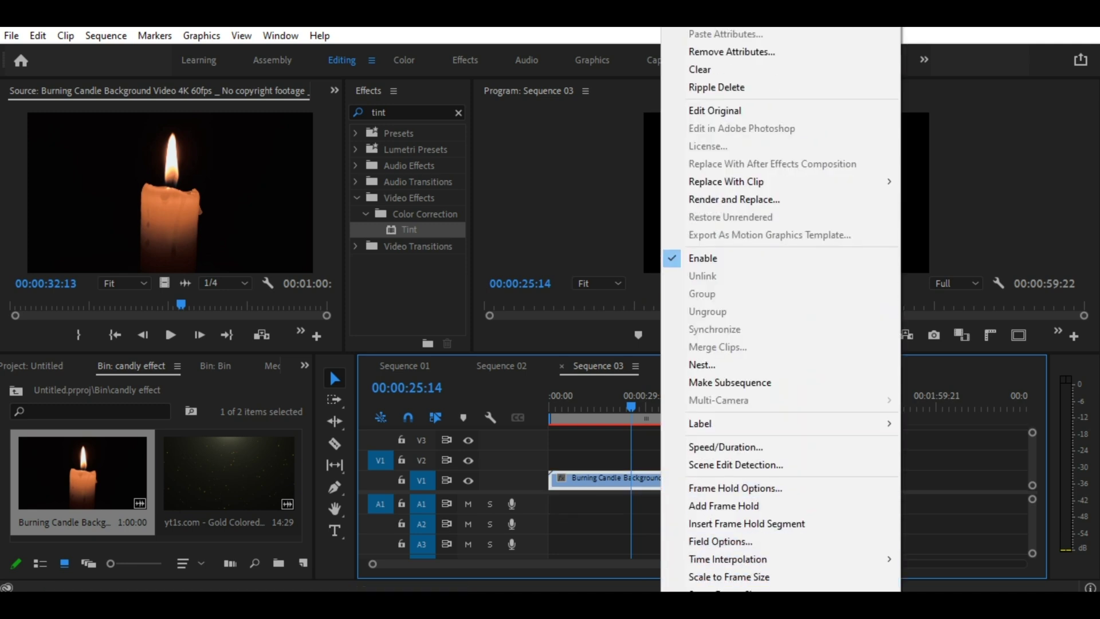
left_click(708, 577)
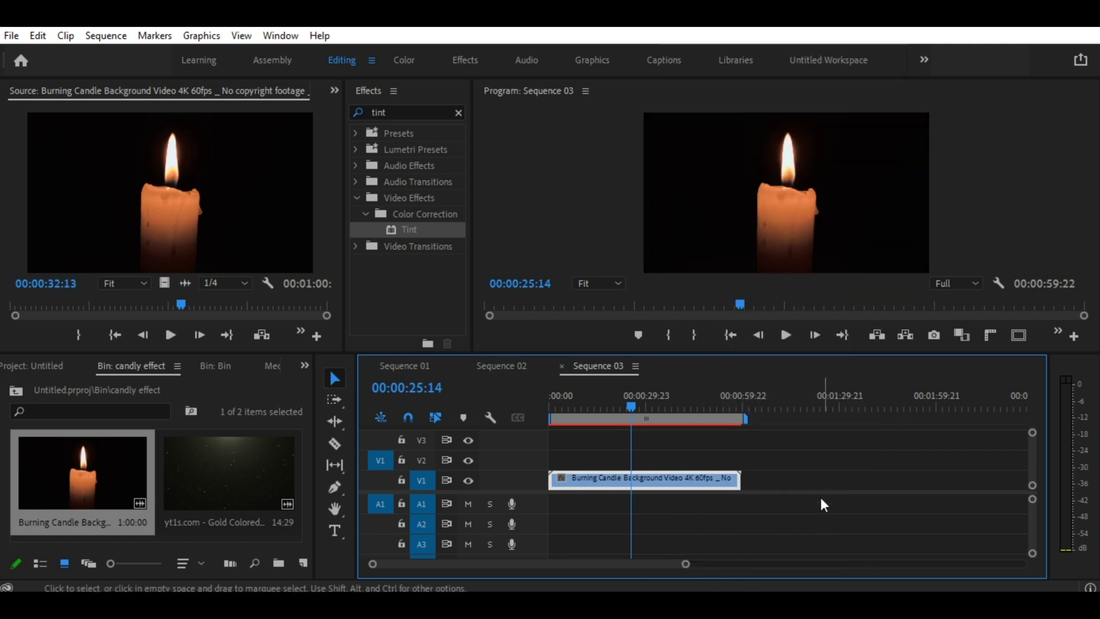
double_click(232, 480)
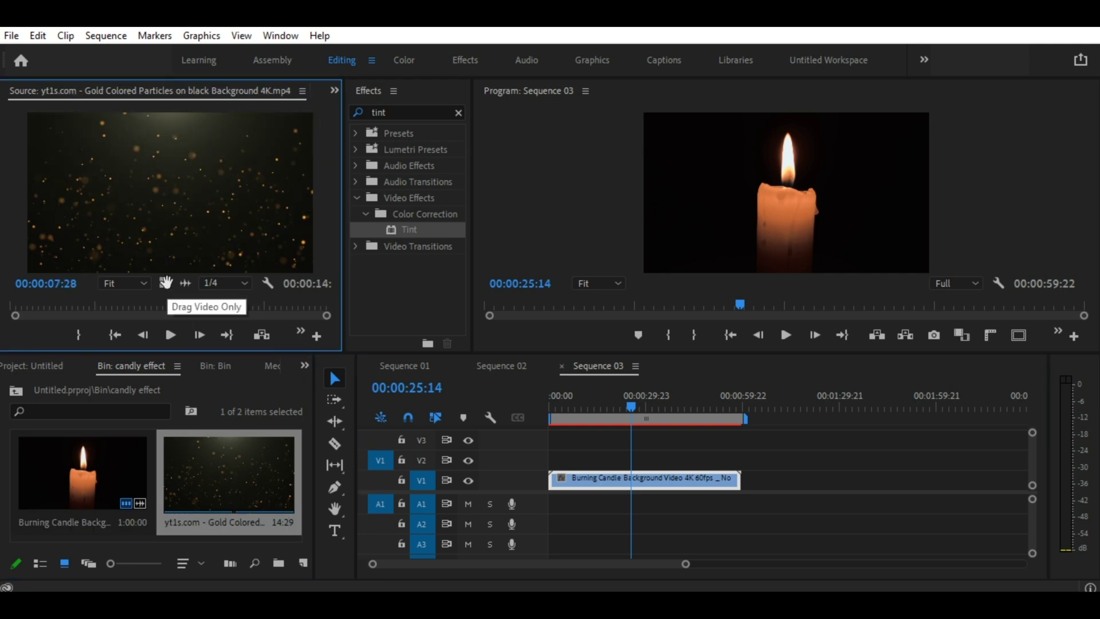
Step: Drop the Gold Colored Particles video only onto V2 at 00:00 and play it over the candle
left_click_drag(166, 282, 555, 459)
left_click(564, 404)
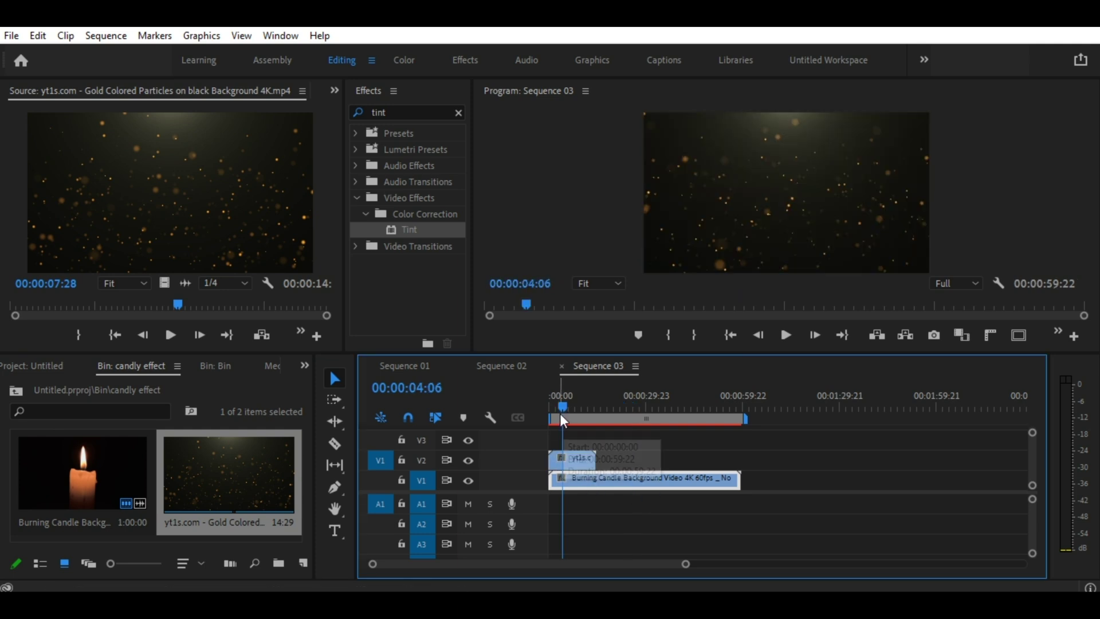
left_click_drag(559, 403, 539, 409)
key("space")
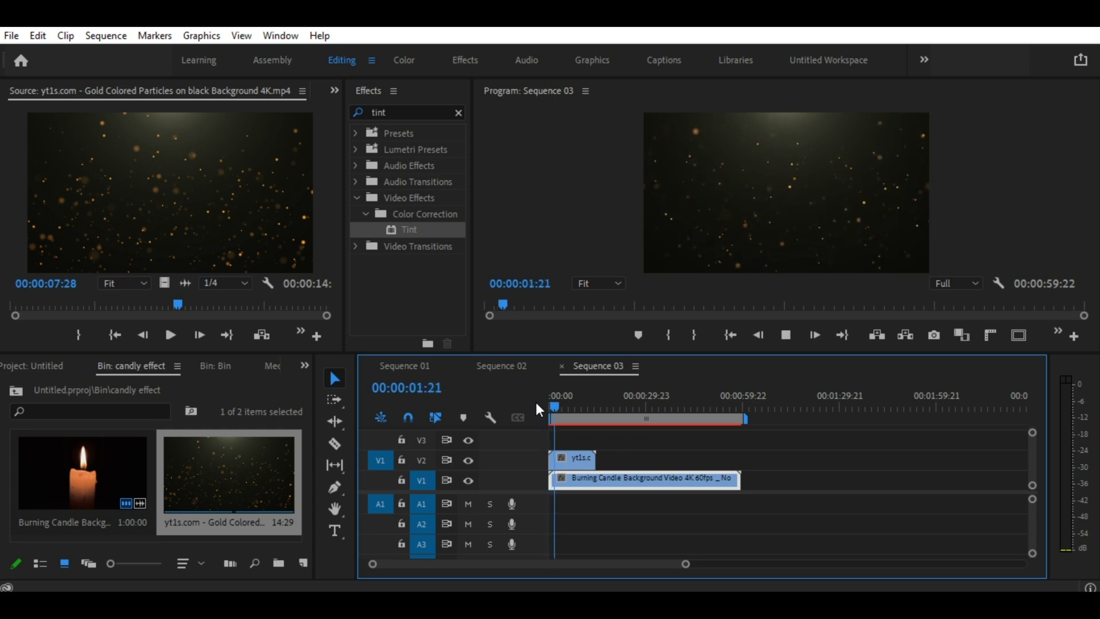
key("space")
left_click(580, 458)
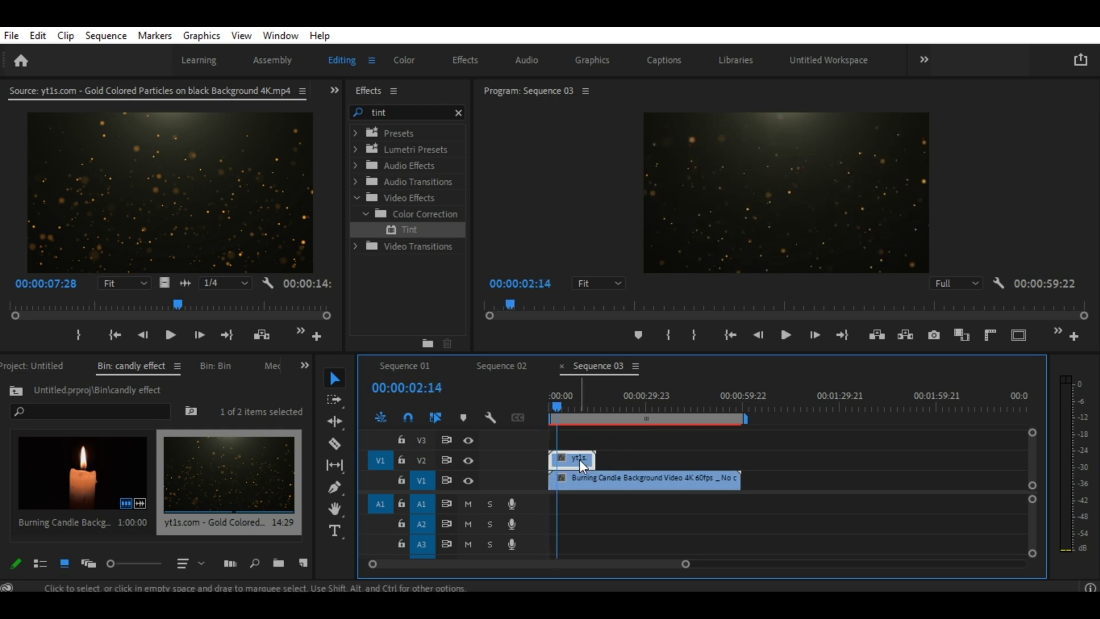
key("shift+7")
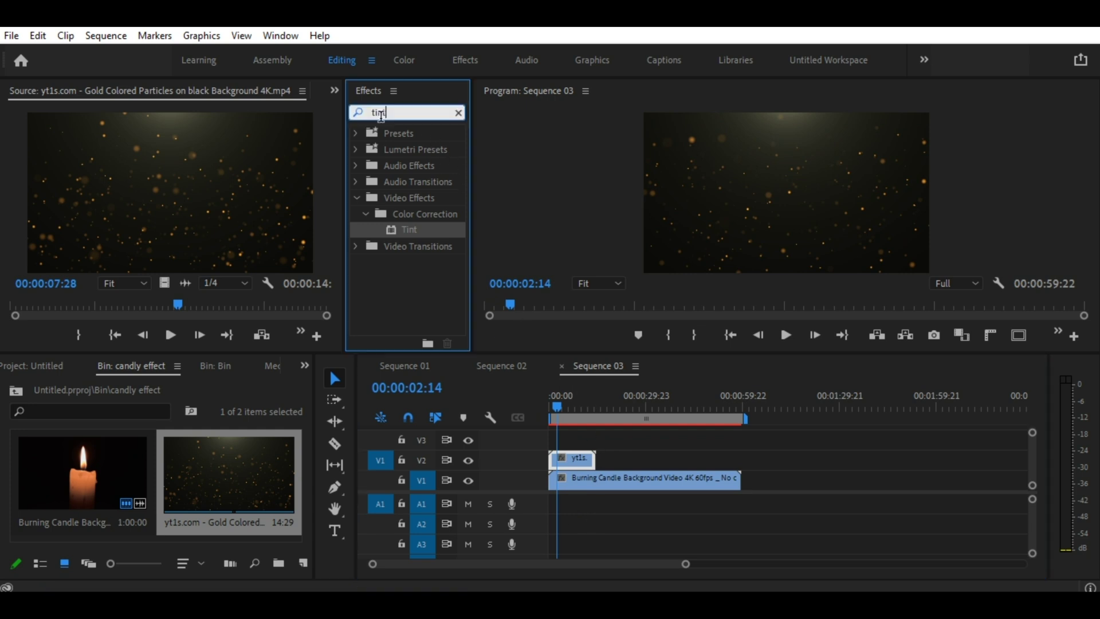
Step: Apply the Vertical Flip effect to the V2 particles clip and play it from the start
type("flip")
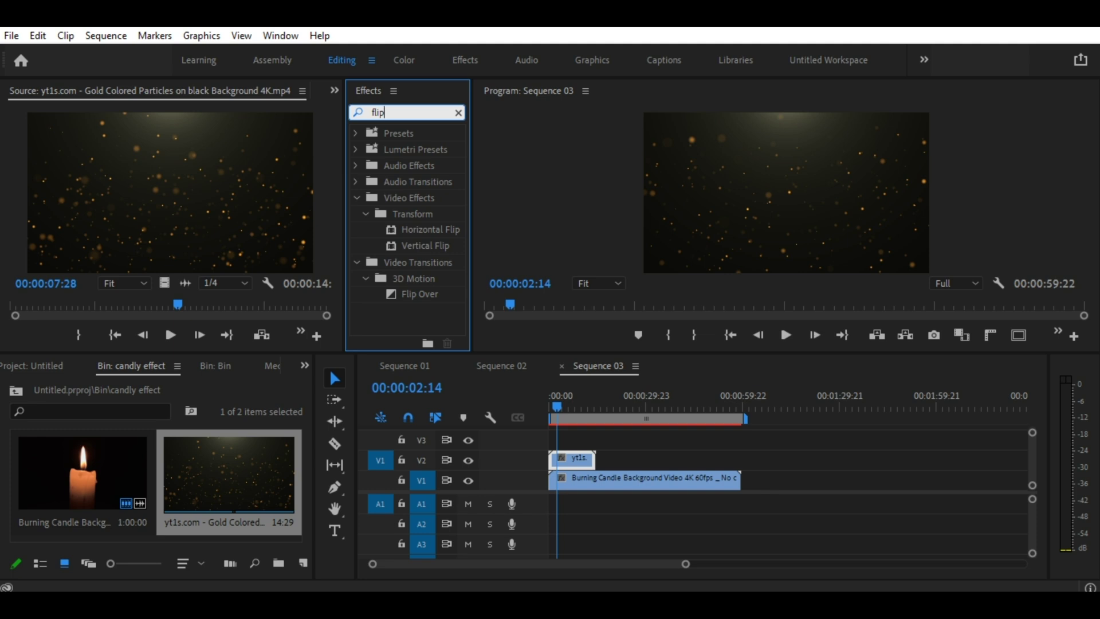
left_click(418, 247)
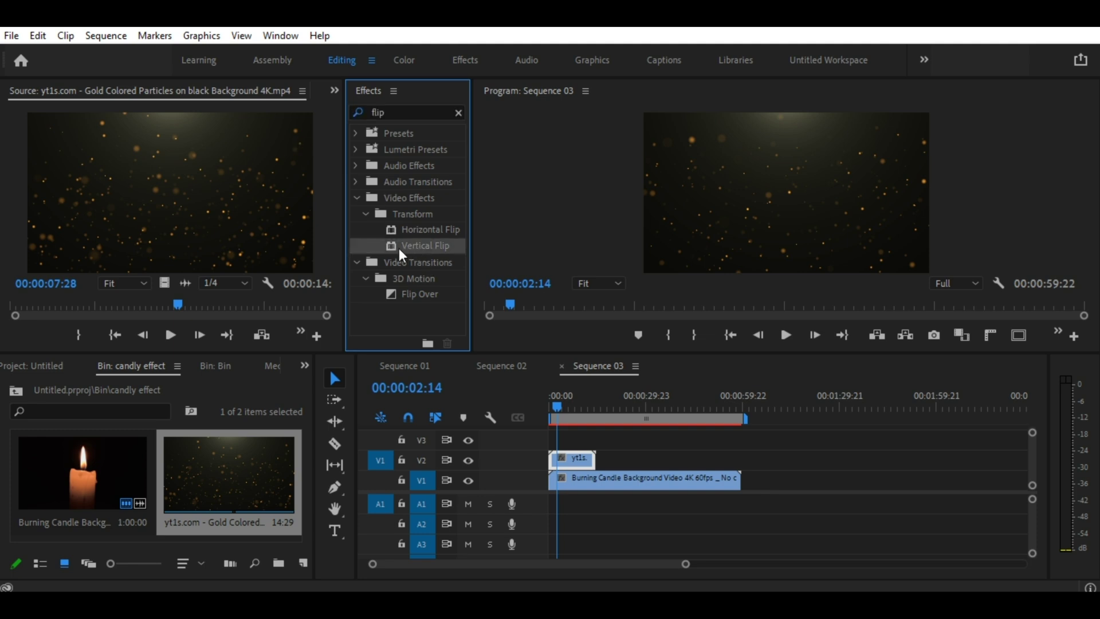
left_click_drag(619, 418, 579, 462)
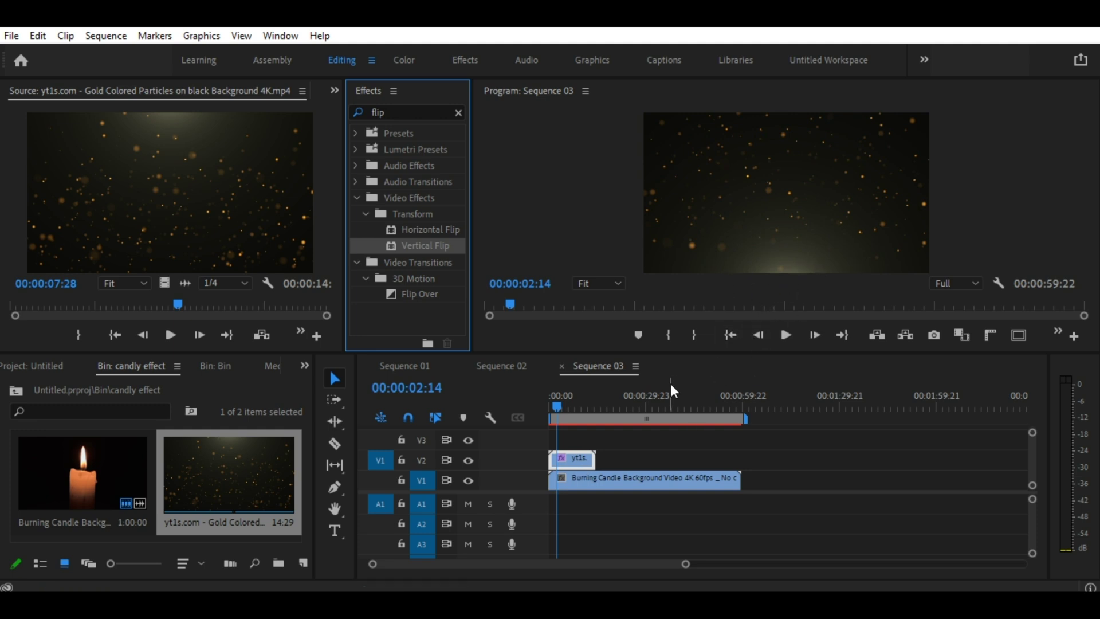
left_click_drag(577, 395, 550, 401)
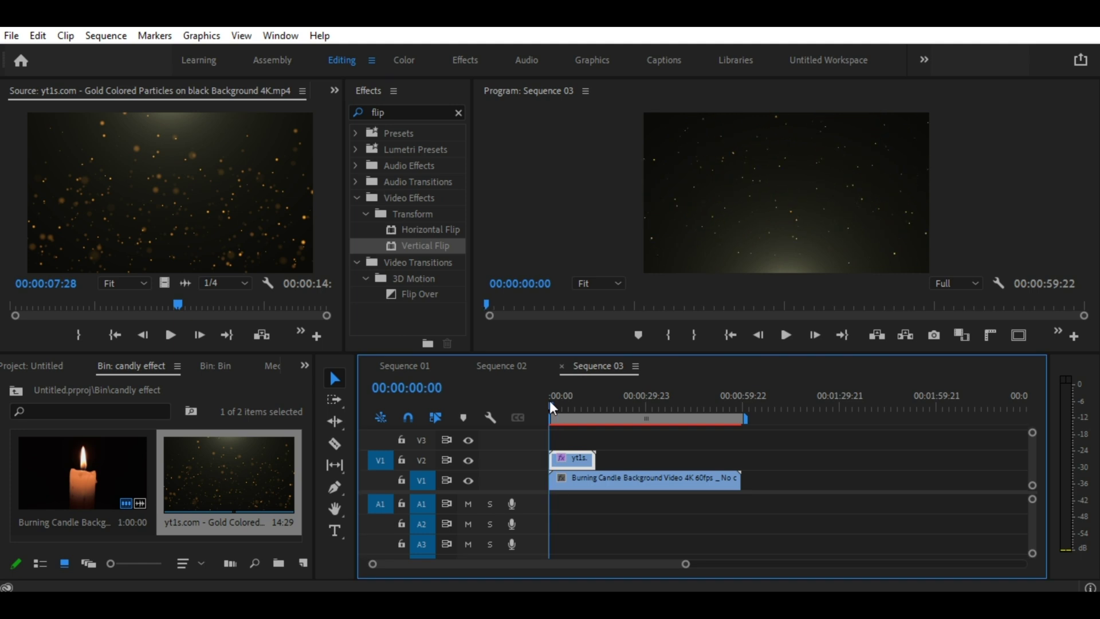
key("space")
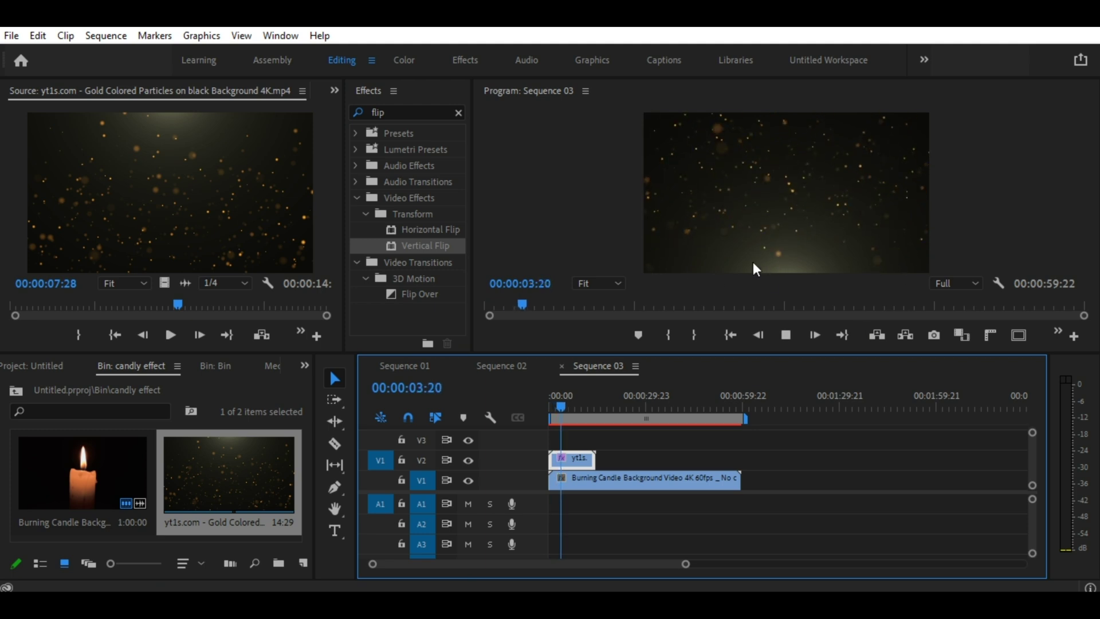
key("space")
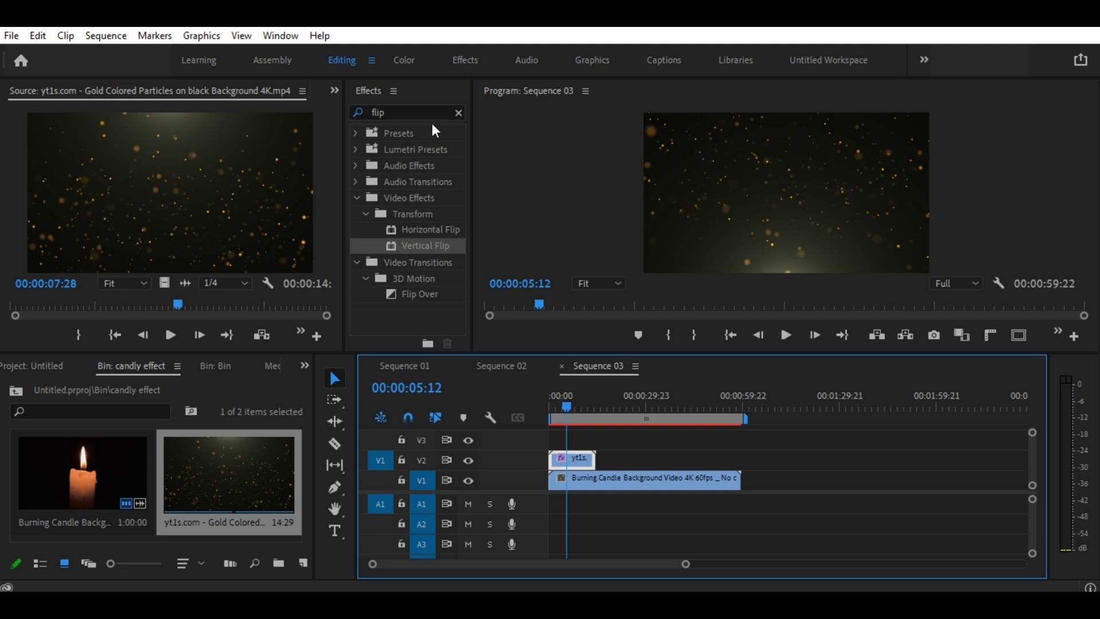
left_click(335, 91)
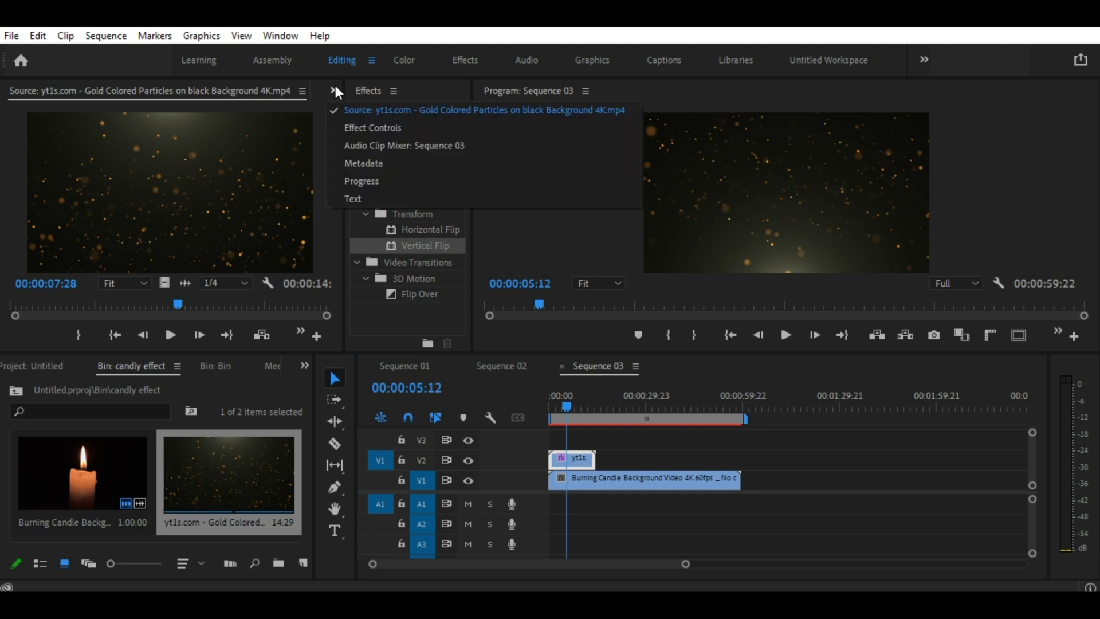
Step: Draw a three-point opacity pen mask from the top corners down to the bottom centre of the particles clip
left_click(346, 126)
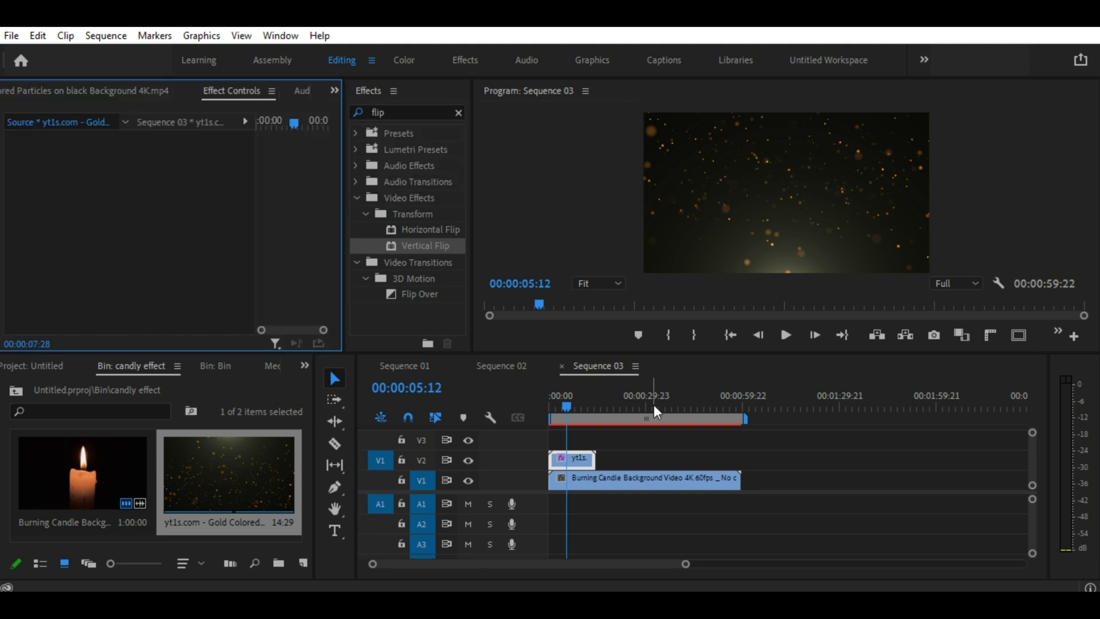
left_click(577, 459)
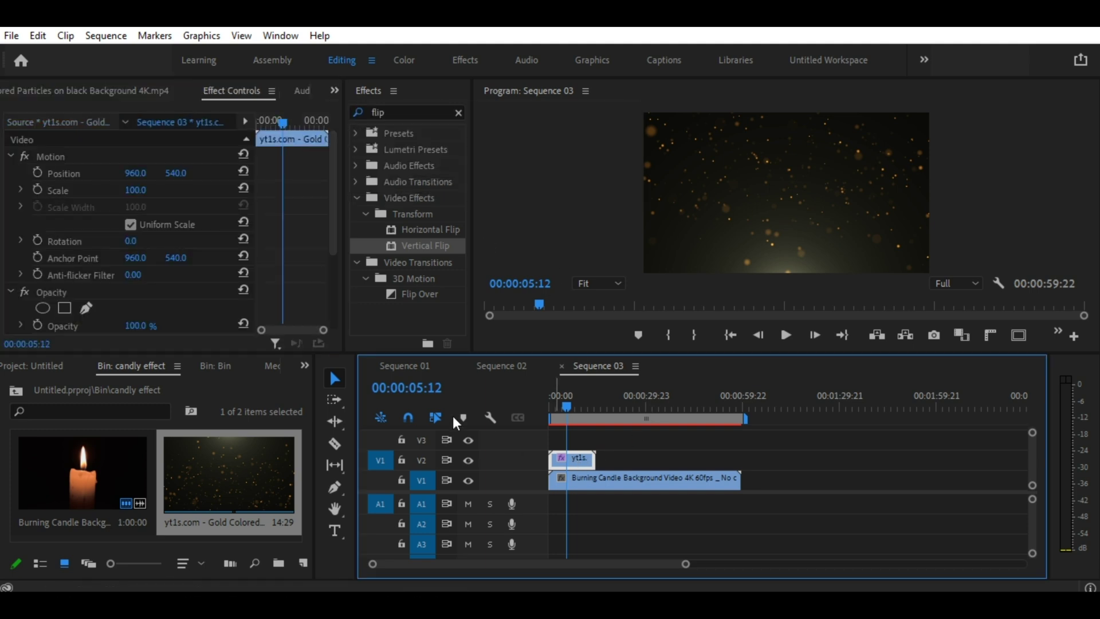
left_click(87, 308)
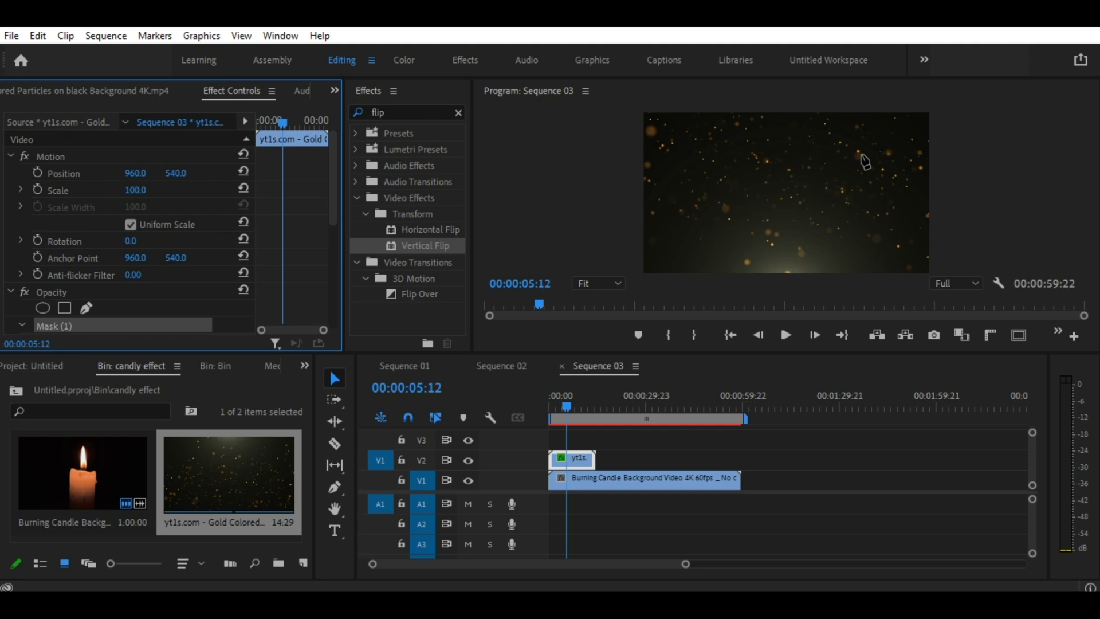
left_click(908, 199)
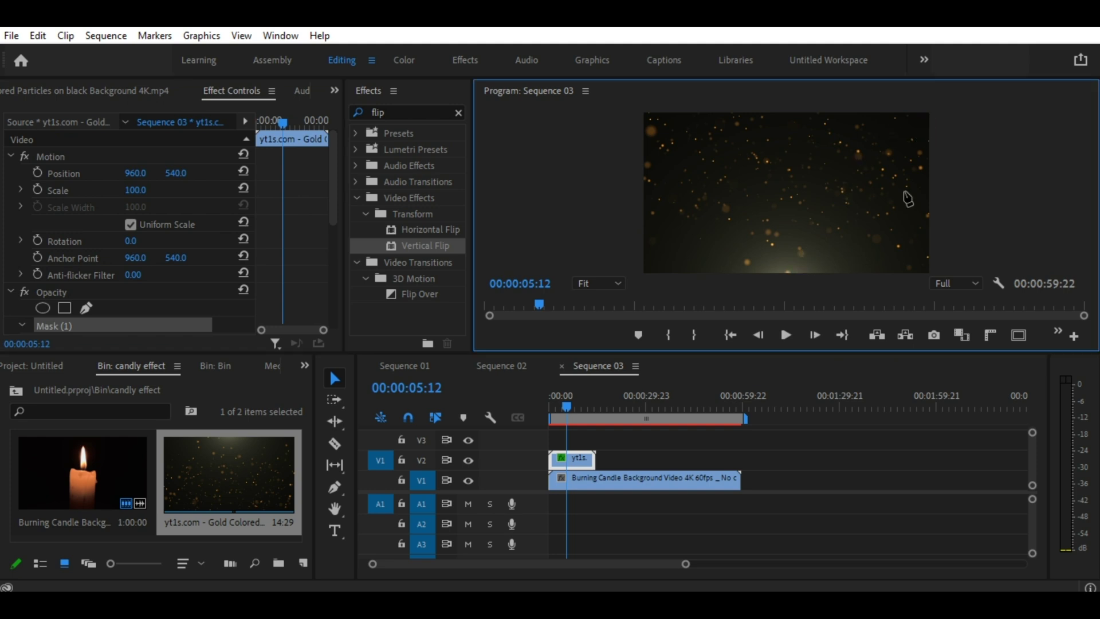
left_click(786, 271)
left_click(644, 115)
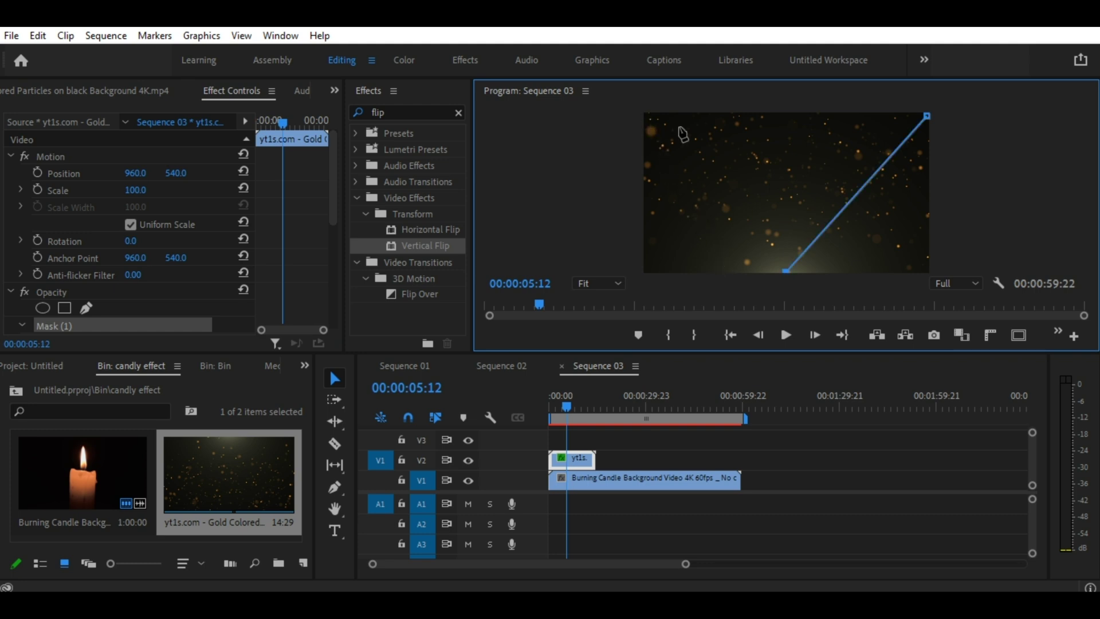
left_click(928, 117)
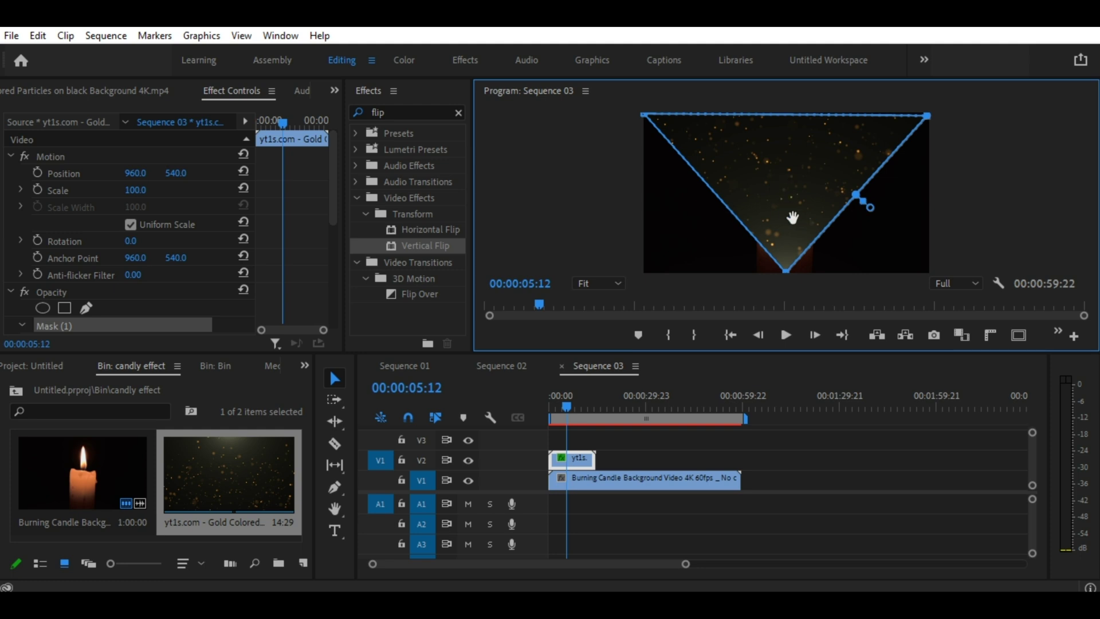
left_click(575, 458)
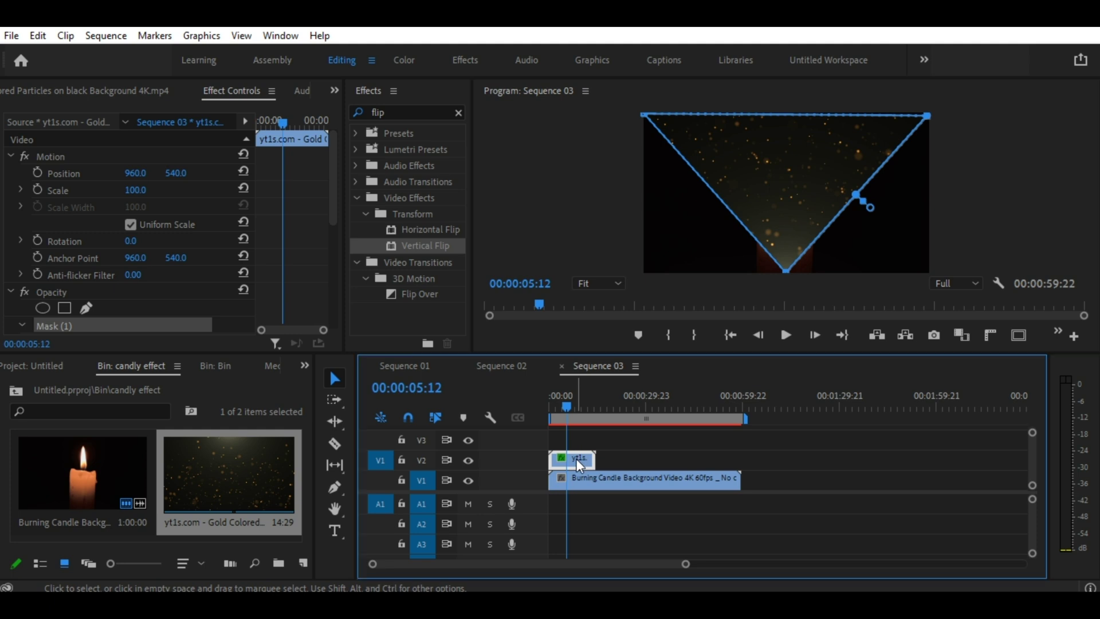
left_click(401, 114)
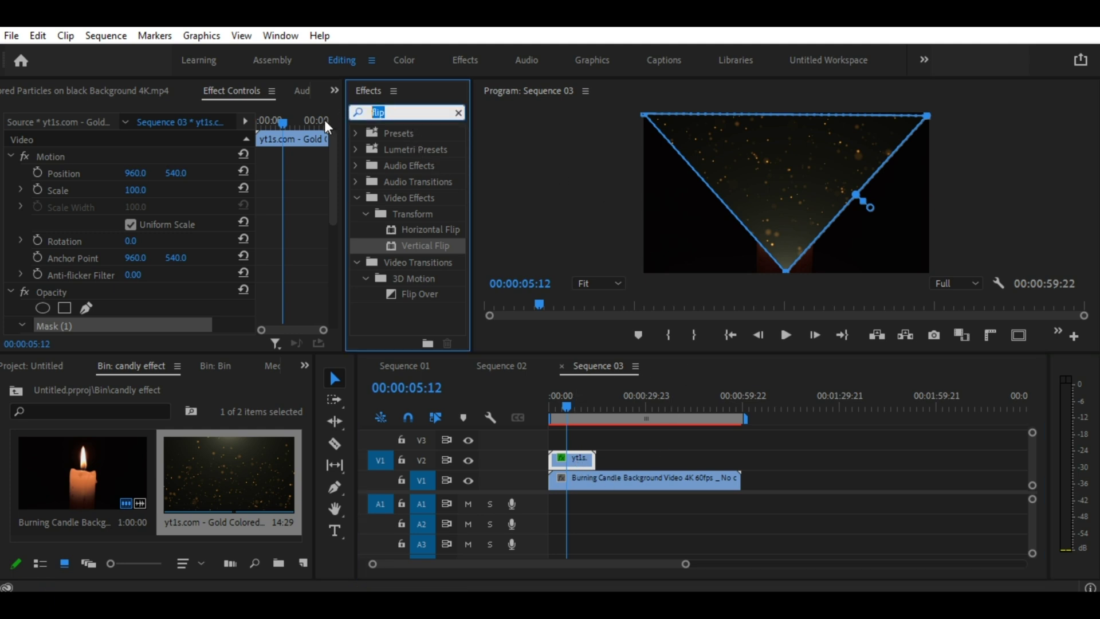
Step: Apply Levels to the V2 particles clip and test the RGB black output, returning it to 0
type("le")
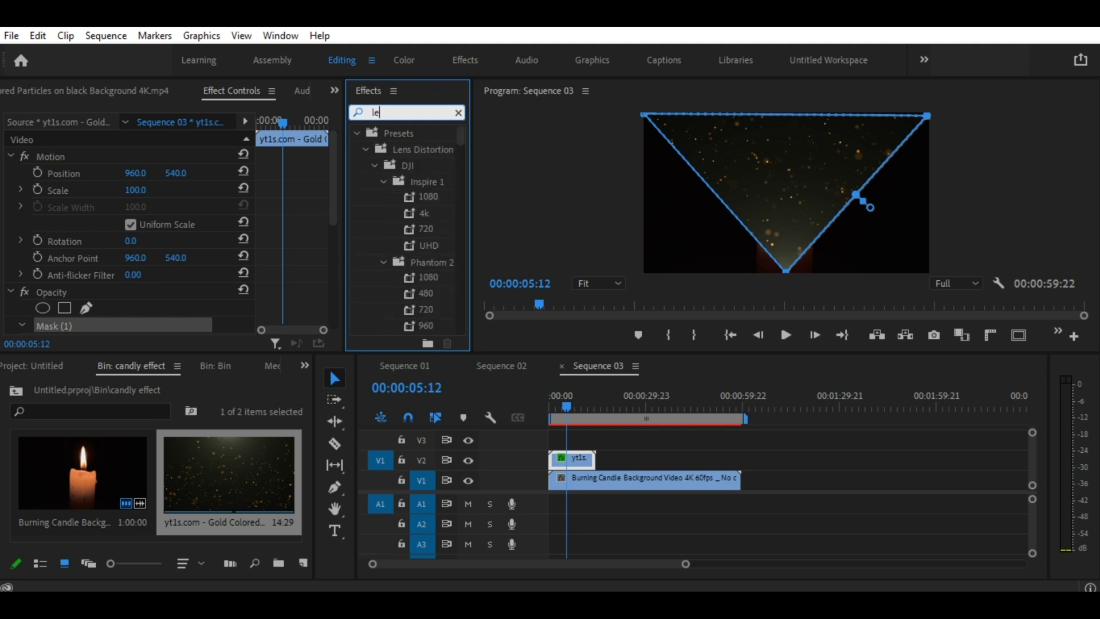
type("vels")
left_click(422, 229)
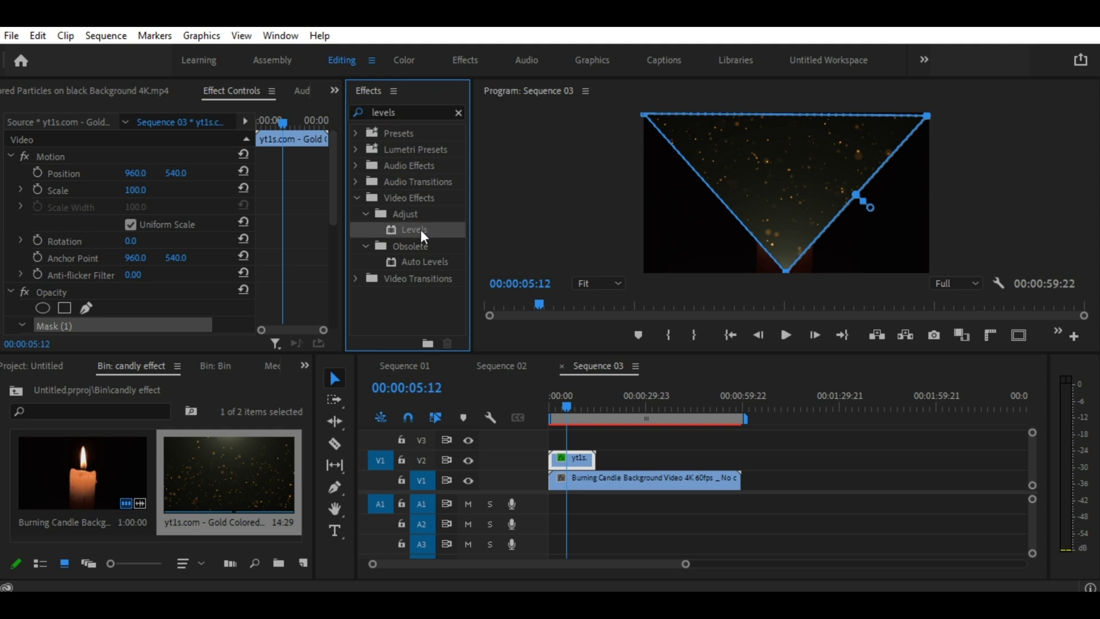
left_click_drag(393, 230, 579, 458)
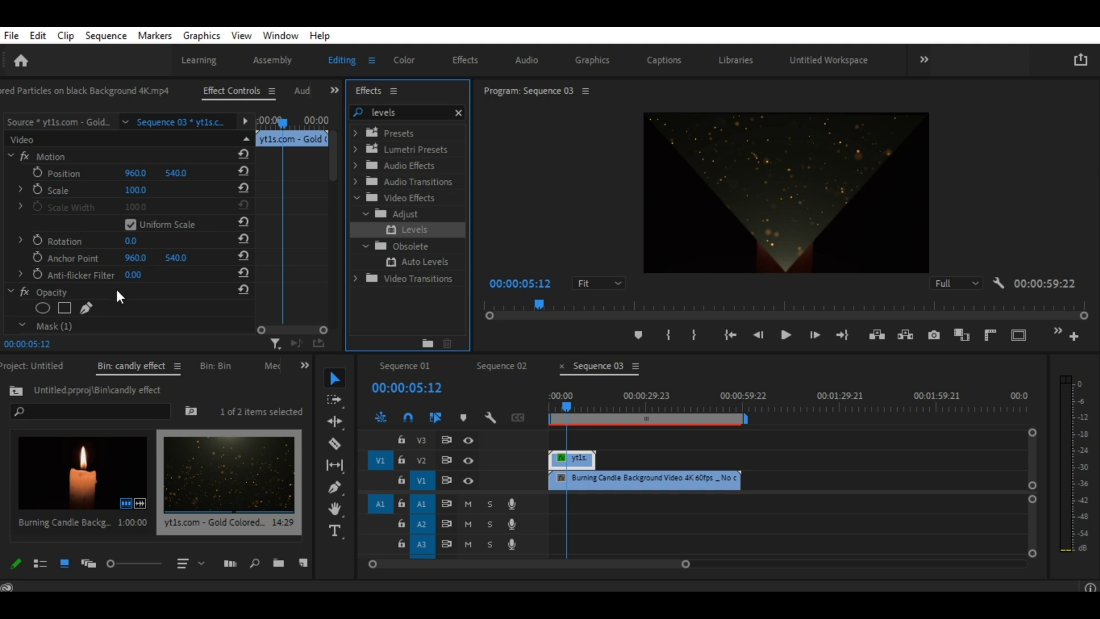
mouse_move(335, 177)
left_mouse_down()
mouse_move(337, 282)
mouse_move(332, 260)
left_mouse_up()
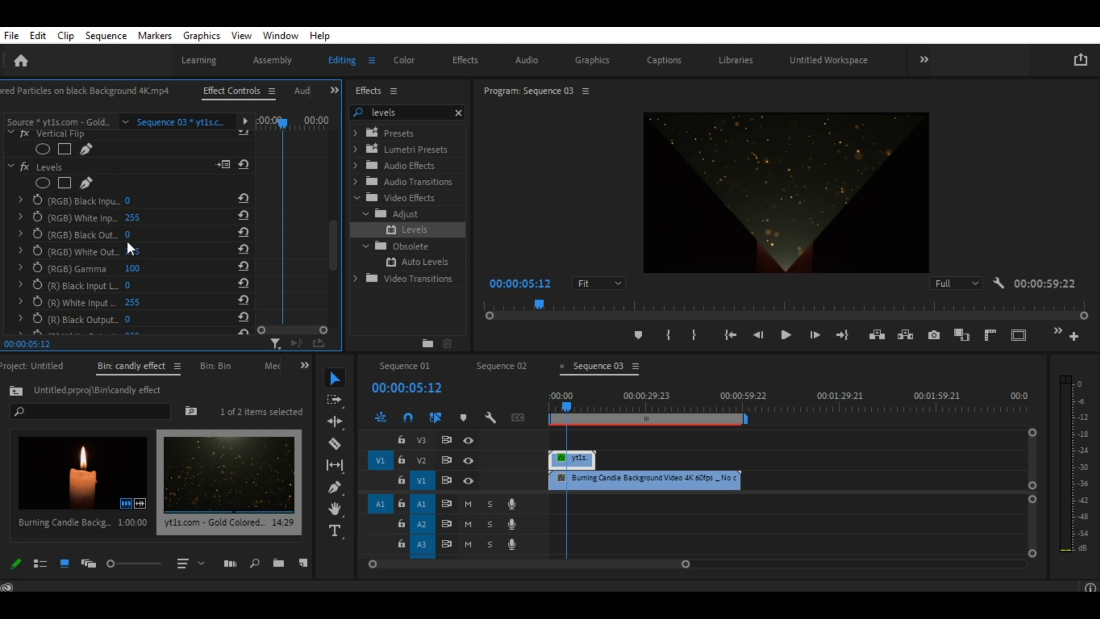
left_click_drag(127, 234, 178, 234)
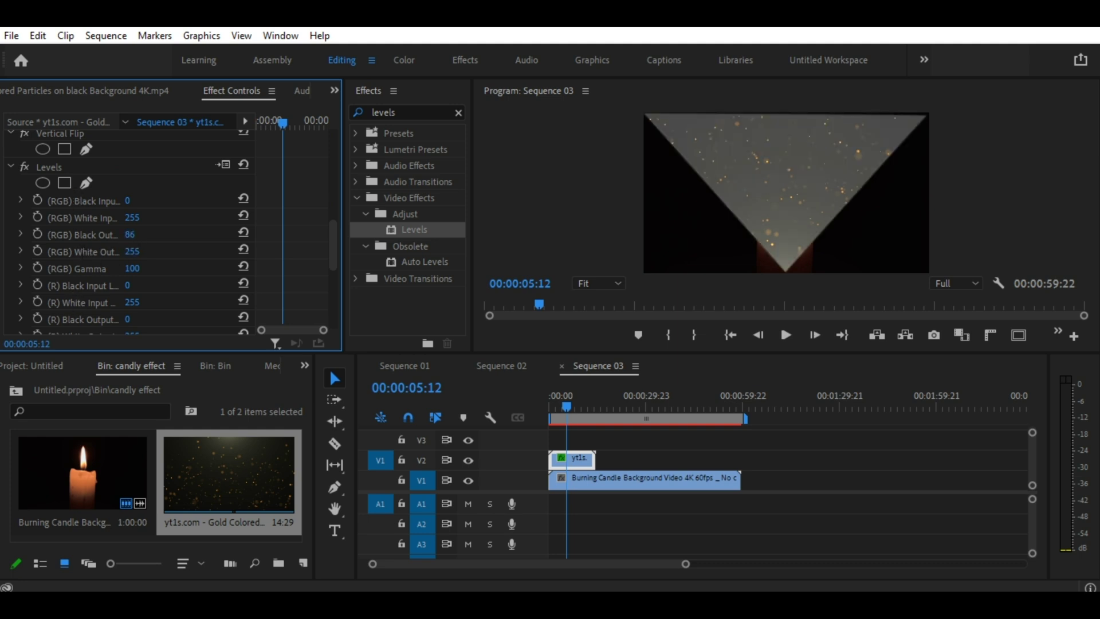
left_click_drag(178, 234, 143, 234)
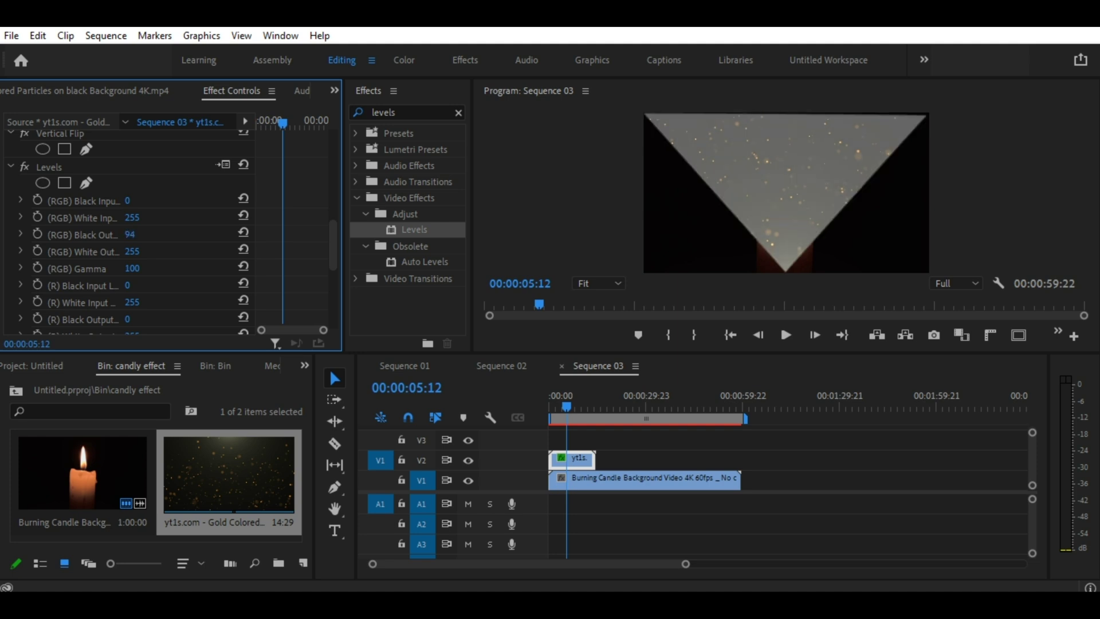
left_click_drag(142, 234, 127, 235)
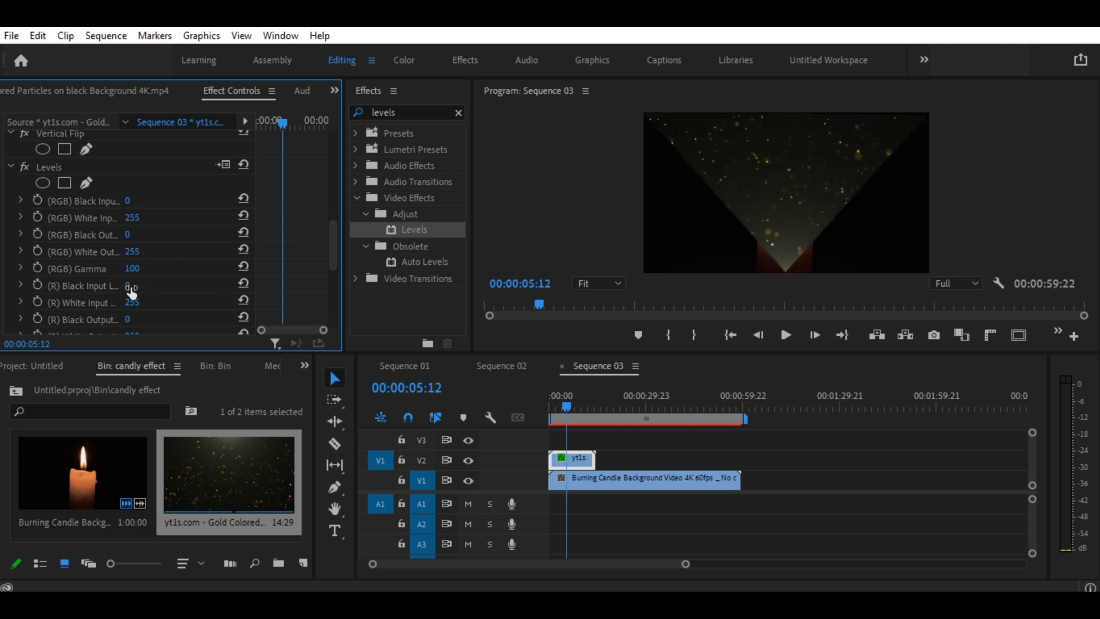
Step: Experiment with the red black input and red black output, setting the output back to 0
left_click_drag(128, 285, 172, 286)
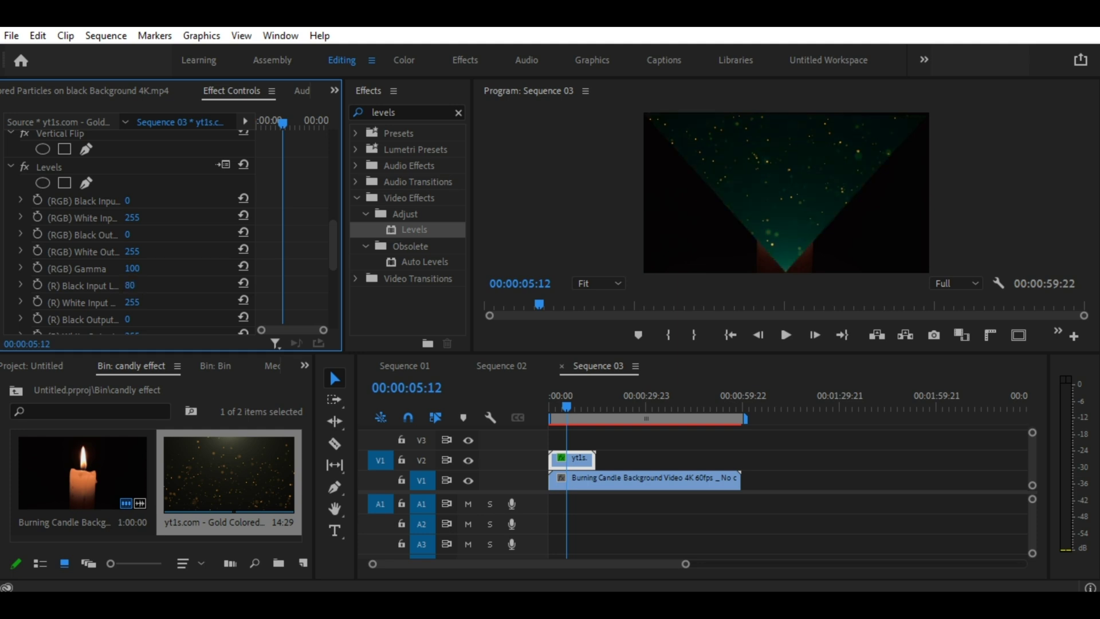
left_click_drag(173, 285, 195, 285)
mouse_move(201, 285)
left_mouse_down()
mouse_move(212, 285)
mouse_move(144, 287)
left_mouse_up()
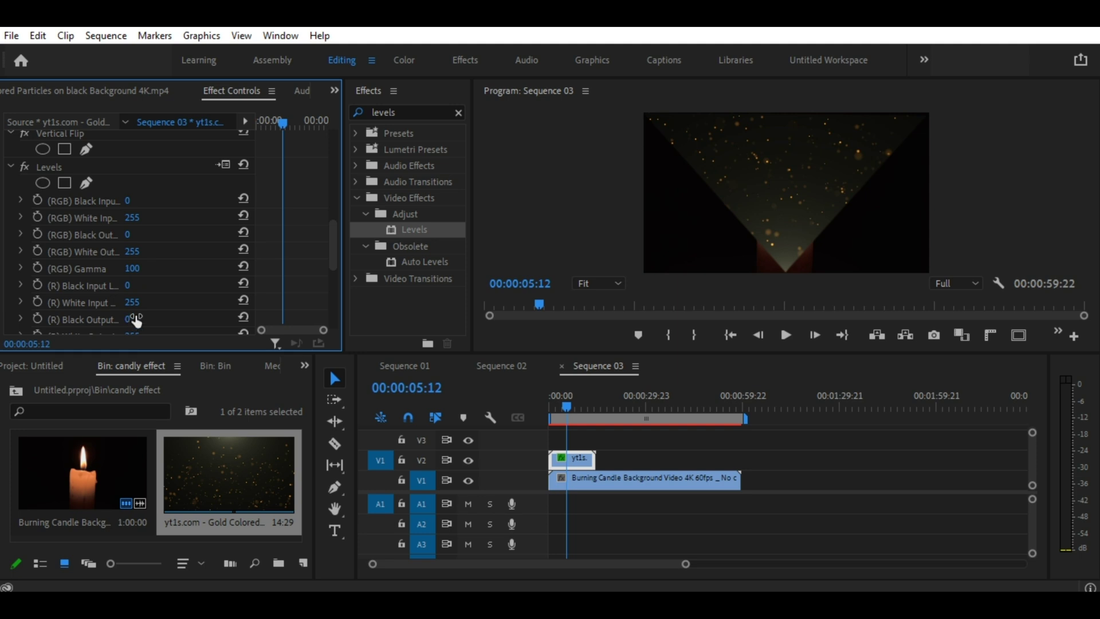
left_click_drag(136, 321, 205, 321)
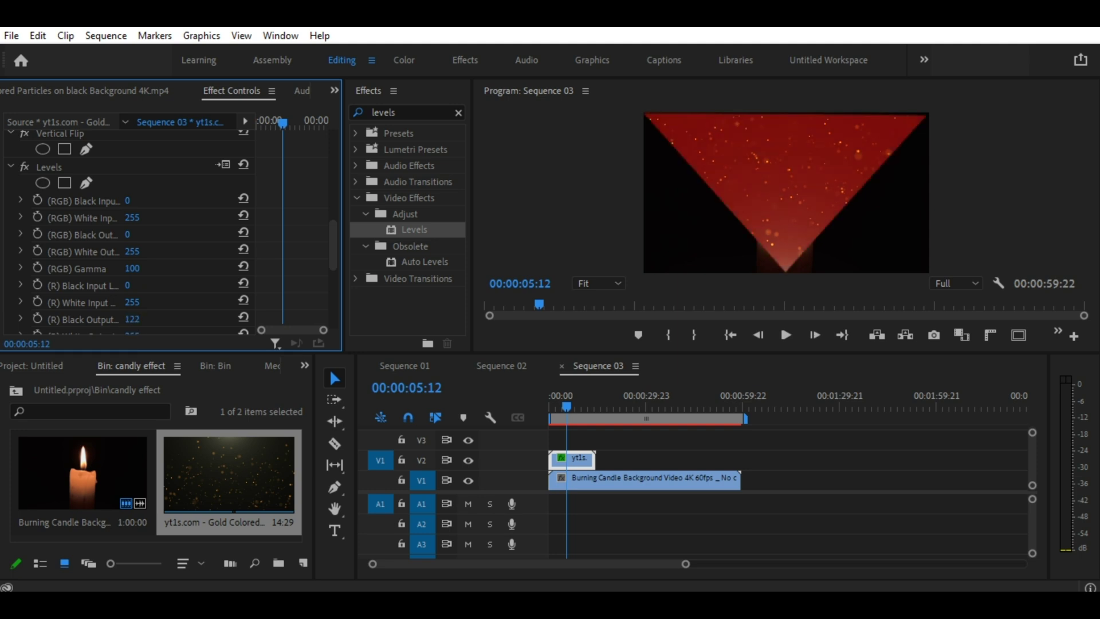
left_click_drag(138, 319, 147, 320)
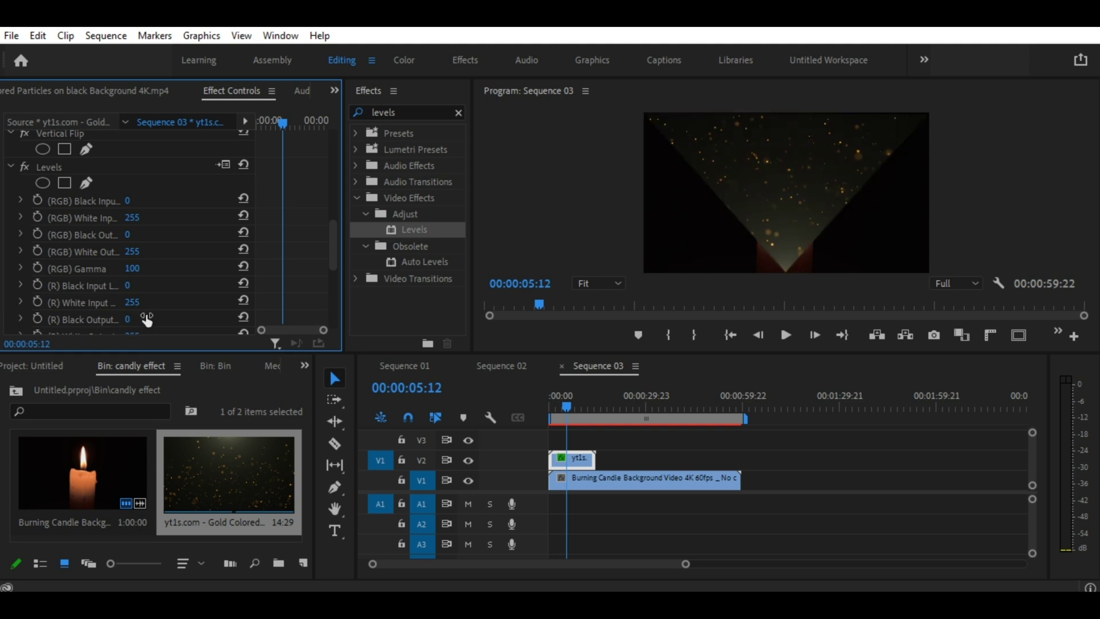
Step: Try green black input and output tints, resetting the green black input to 0
scroll(183, 300, "down", 2)
scroll(183, 300, "down", 1)
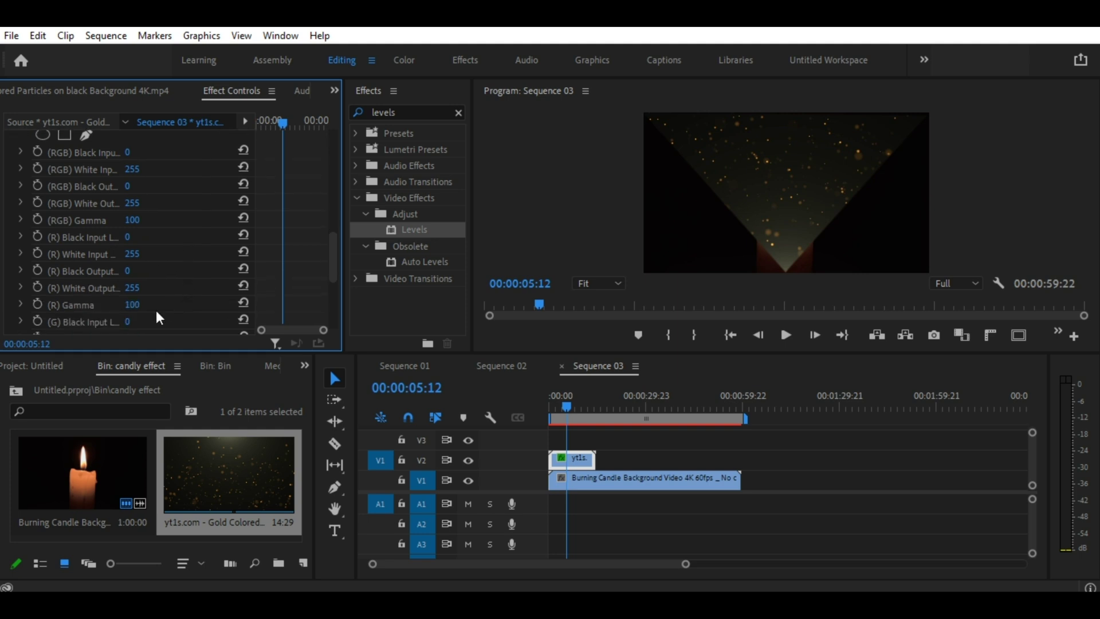
left_click_drag(136, 321, 193, 322)
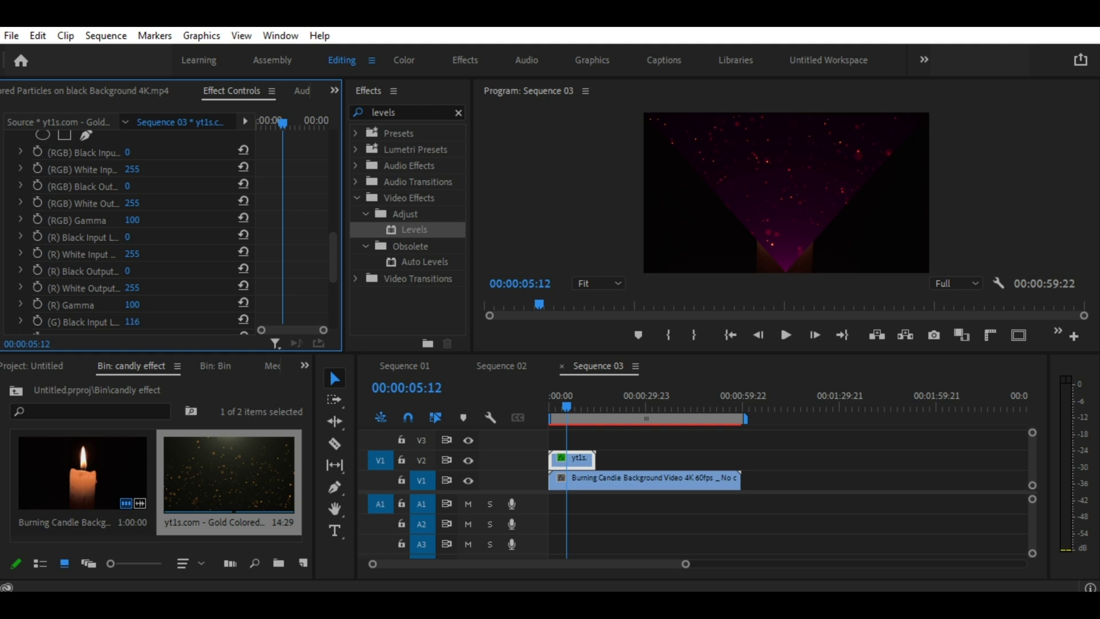
left_click(243, 319)
scroll(308, 269, "down", 2)
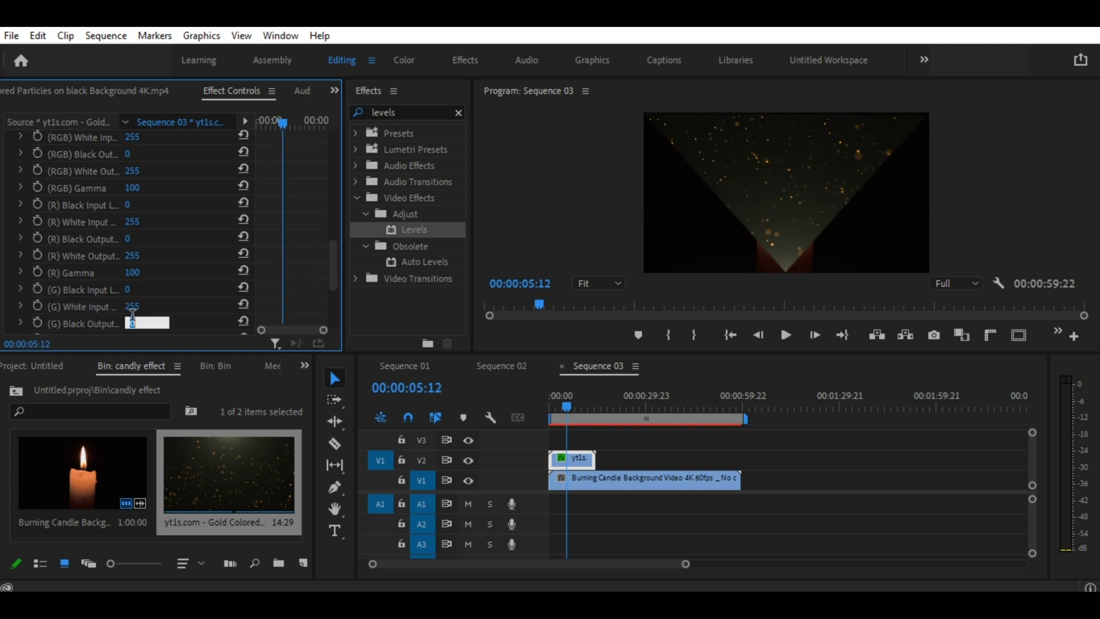
left_click_drag(128, 324, 147, 324)
left_click_drag(335, 263, 332, 221)
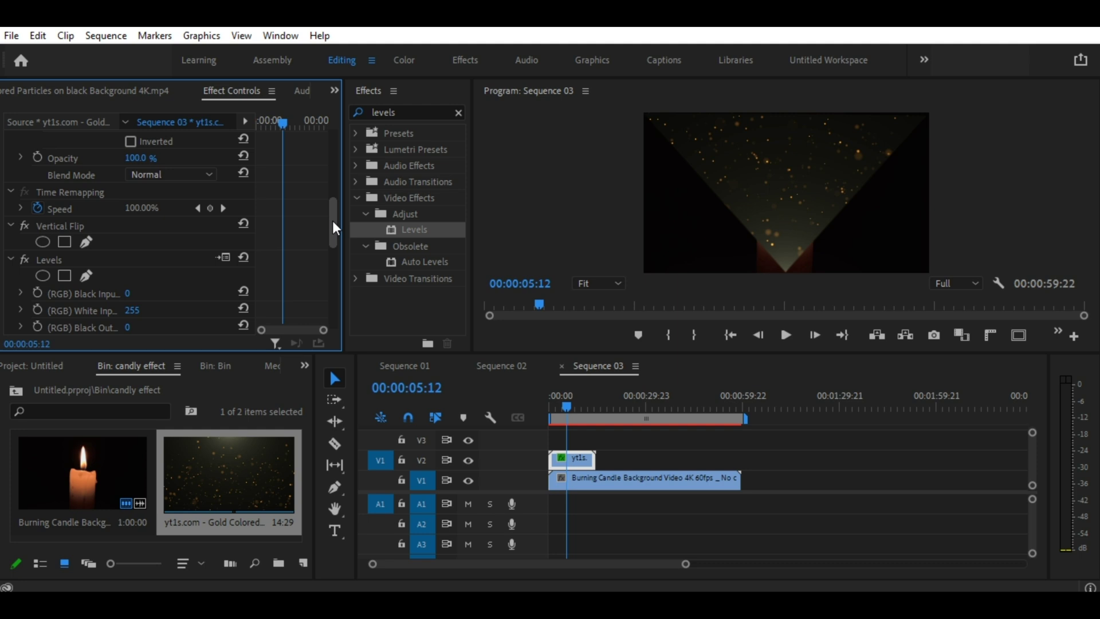
Step: Set the particles clip's Opacity blend mode to Color Dodge
left_click_drag(332, 221, 329, 204)
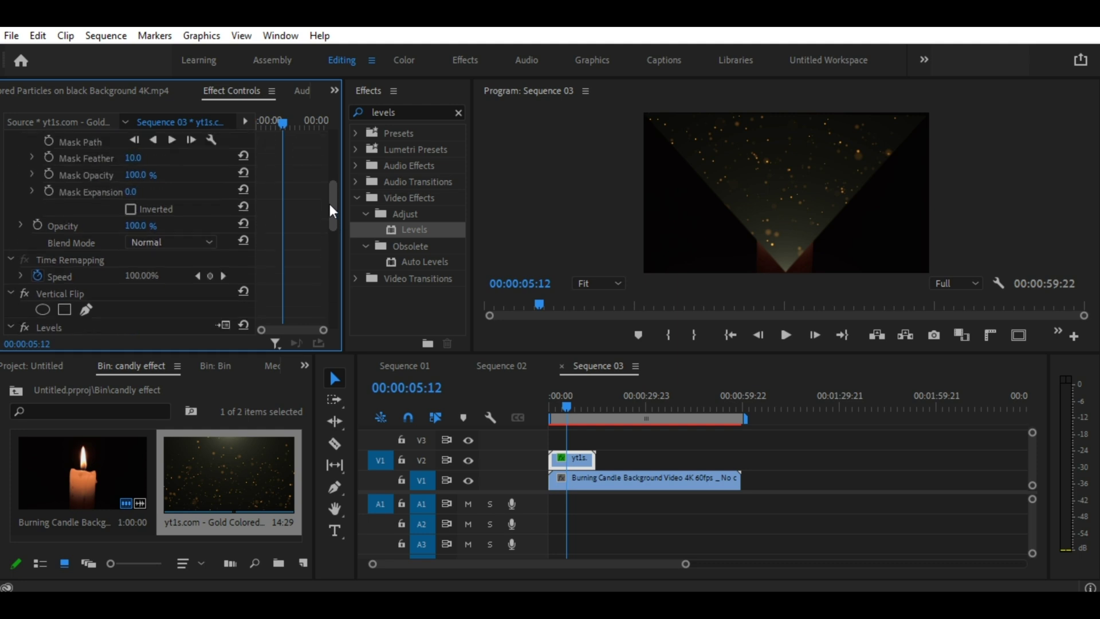
left_click_drag(330, 205, 332, 192)
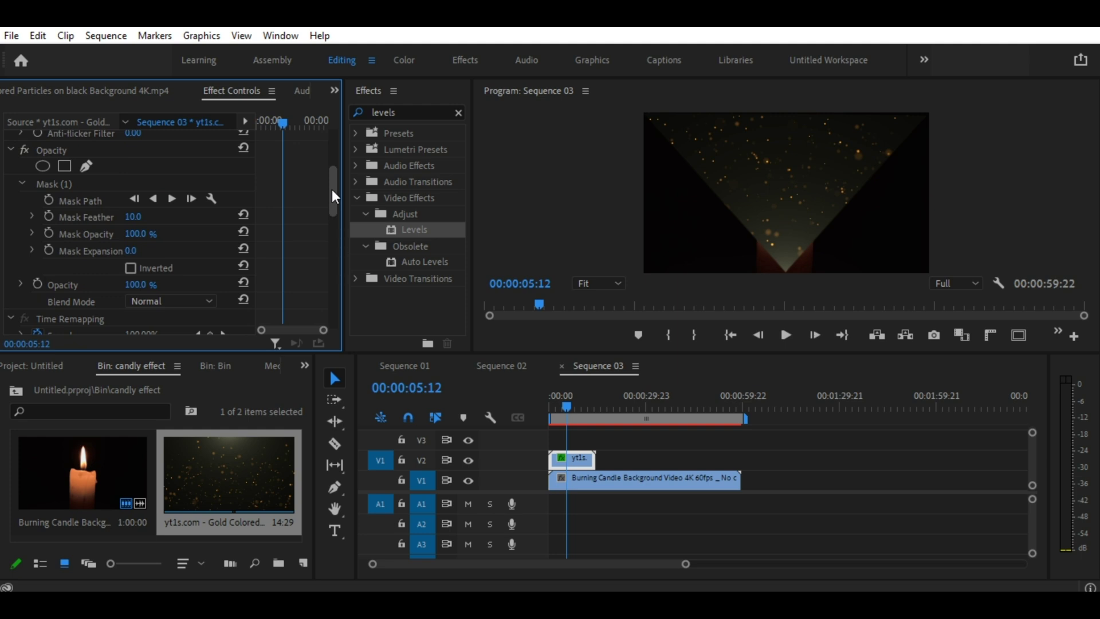
left_click(211, 304)
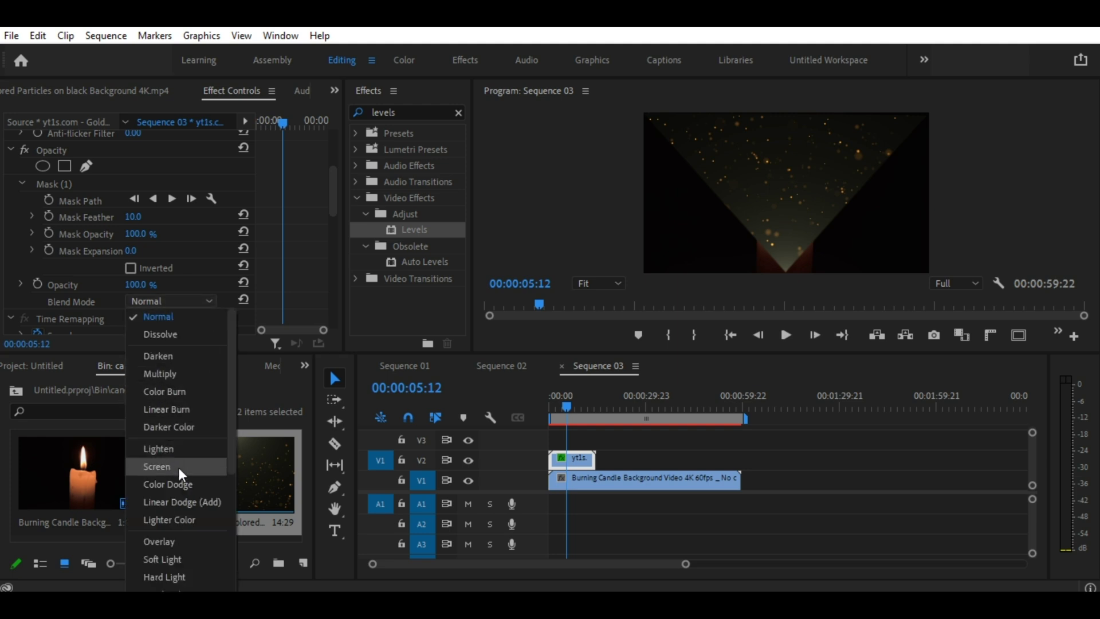
left_click(176, 485)
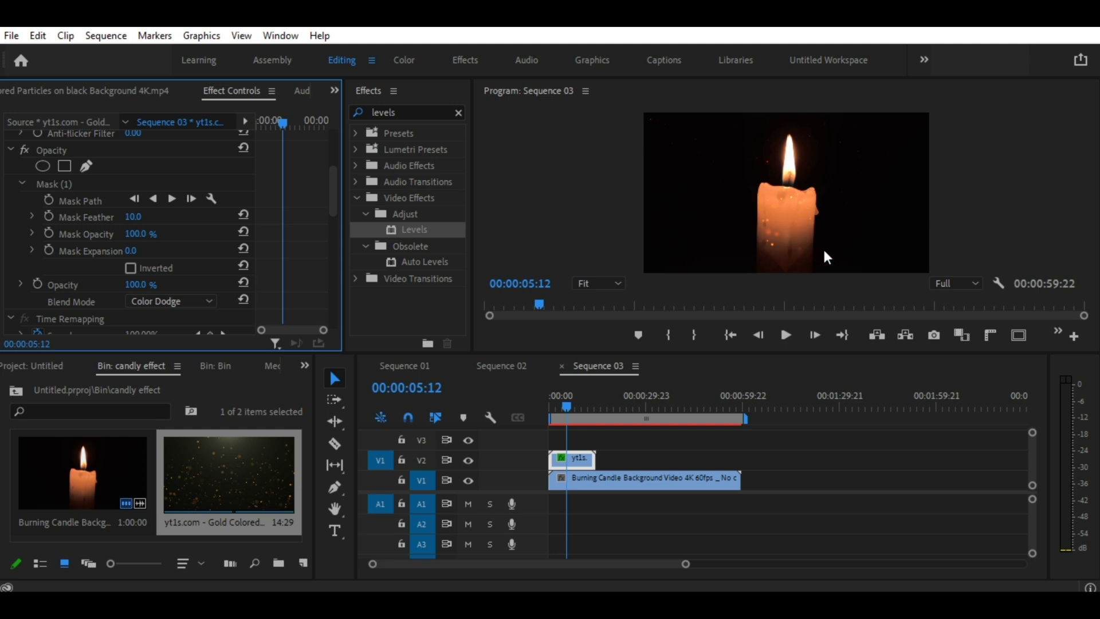
Step: Save the project and play the sequence from the beginning
key("ctrl+s")
left_click_drag(576, 401, 499, 405)
key("space")
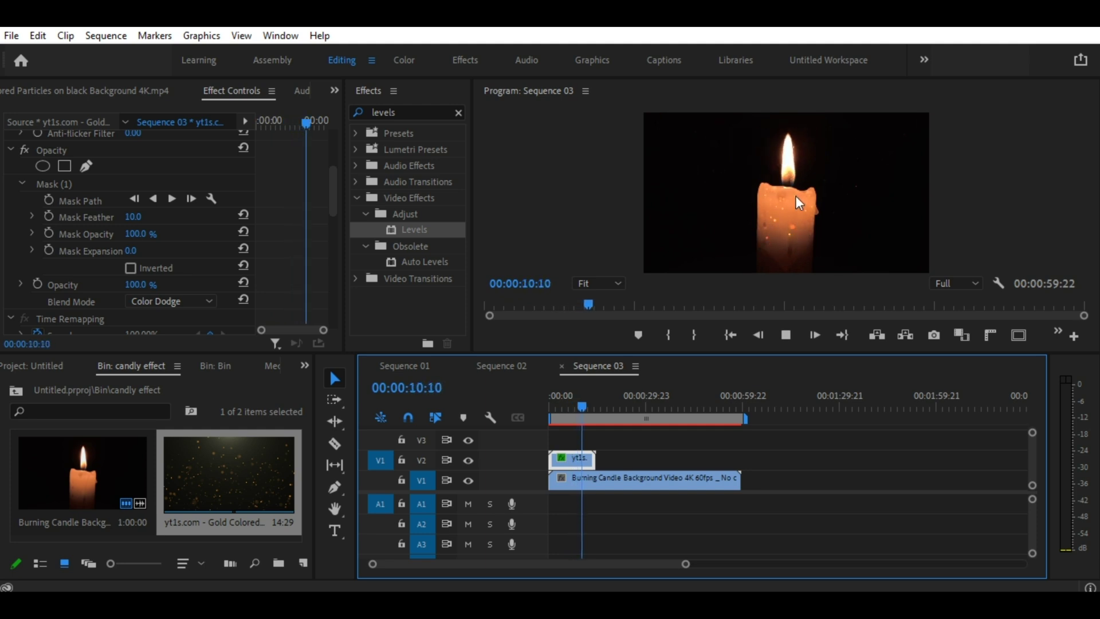
Step: Set the particles clip's Position Y to -31.0 and preview Sequence 03 from the start
key("space")
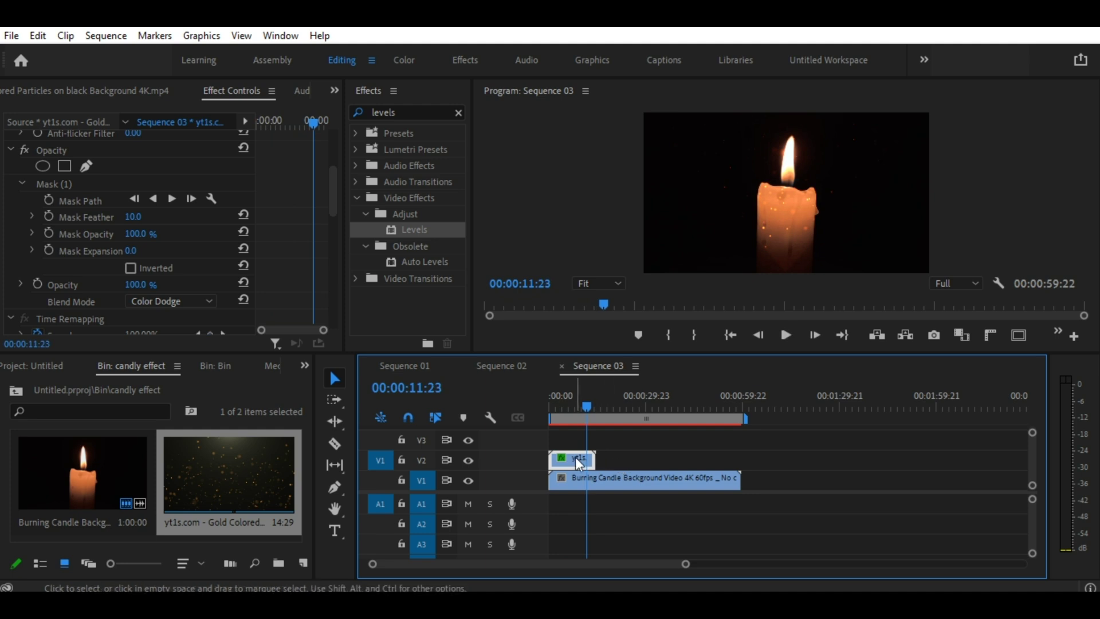
left_click_drag(331, 192, 337, 152)
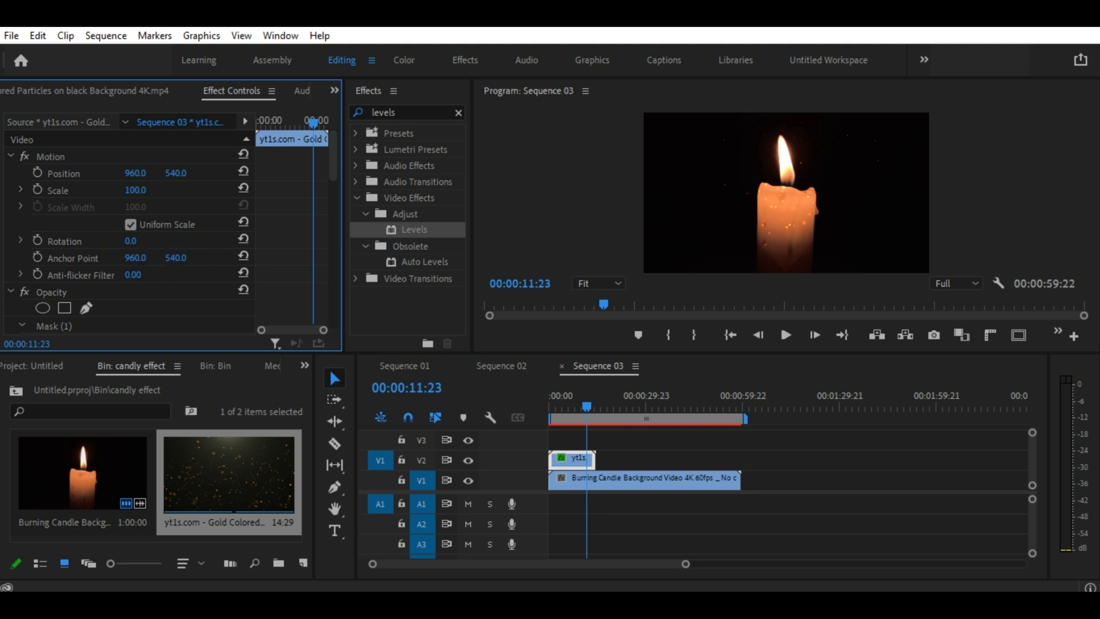
mouse_move(175, 173)
left_mouse_down()
mouse_move(137, 172)
mouse_move(154, 173)
left_mouse_up()
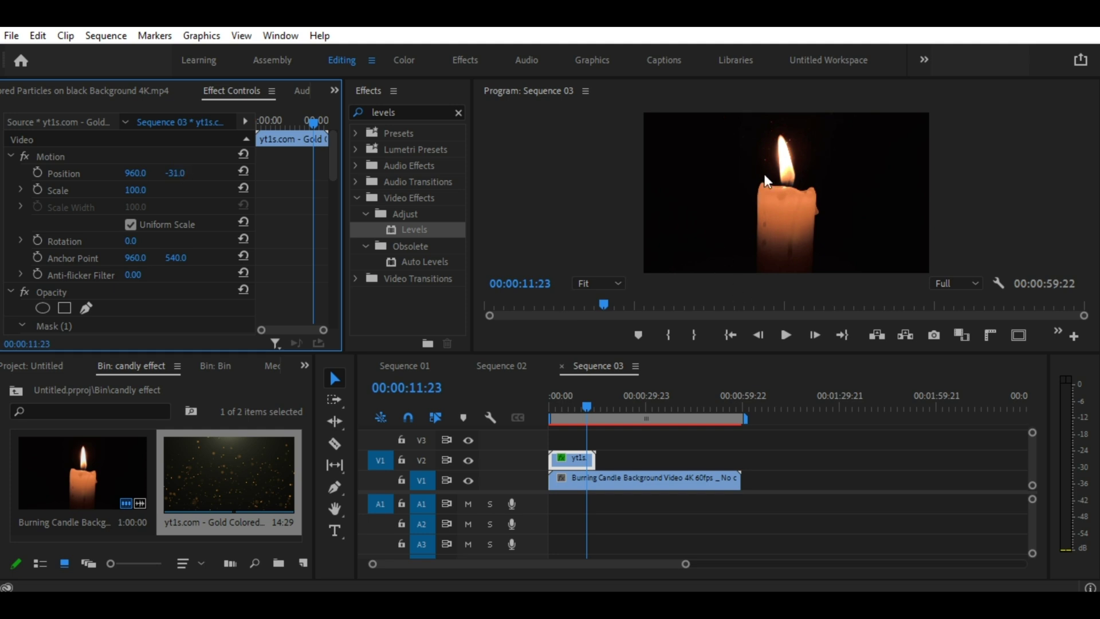
left_click_drag(586, 407, 468, 413)
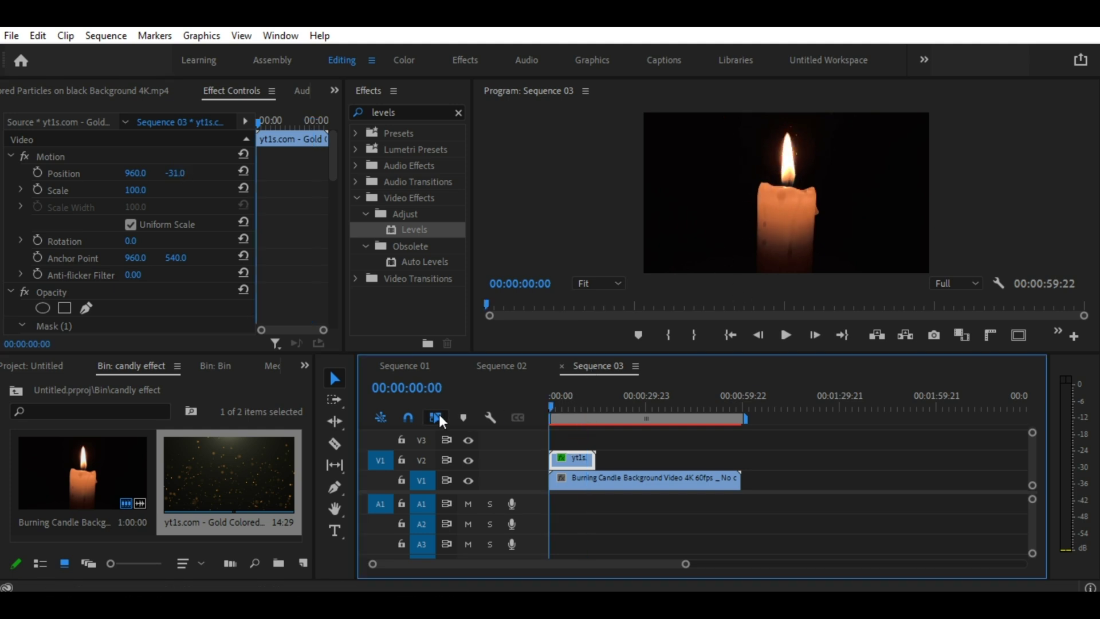
key("space")
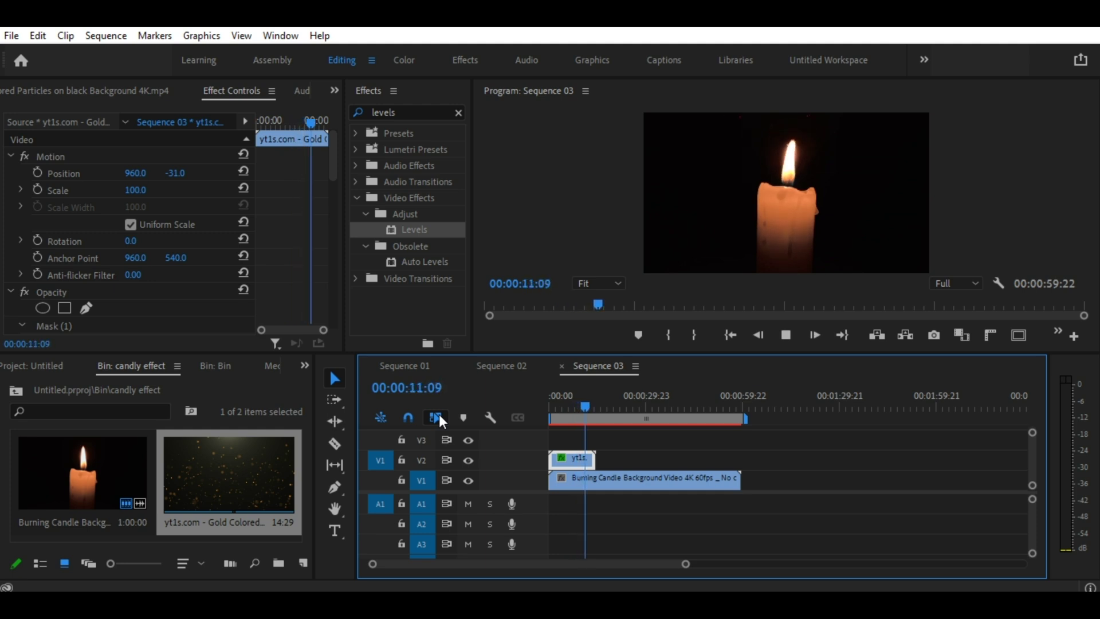
key("space")
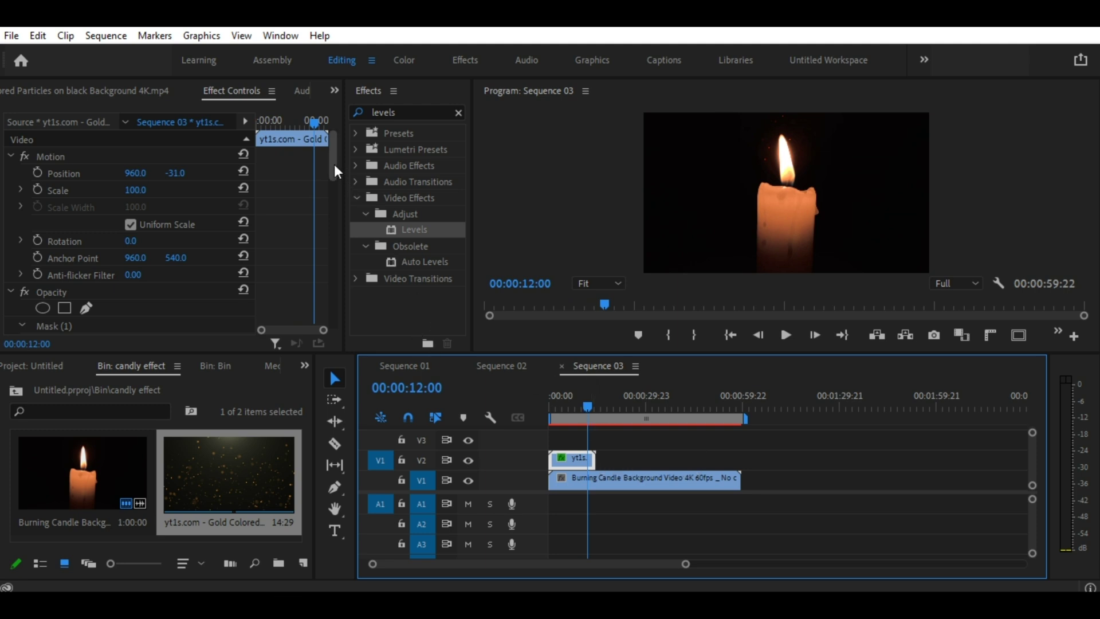
Step: Raise the particles clip's Levels green Black Input to 255, then scrub and play the sequence to preview
mouse_move(335, 164)
left_mouse_down()
mouse_move(335, 293)
mouse_move(319, 248)
left_mouse_up()
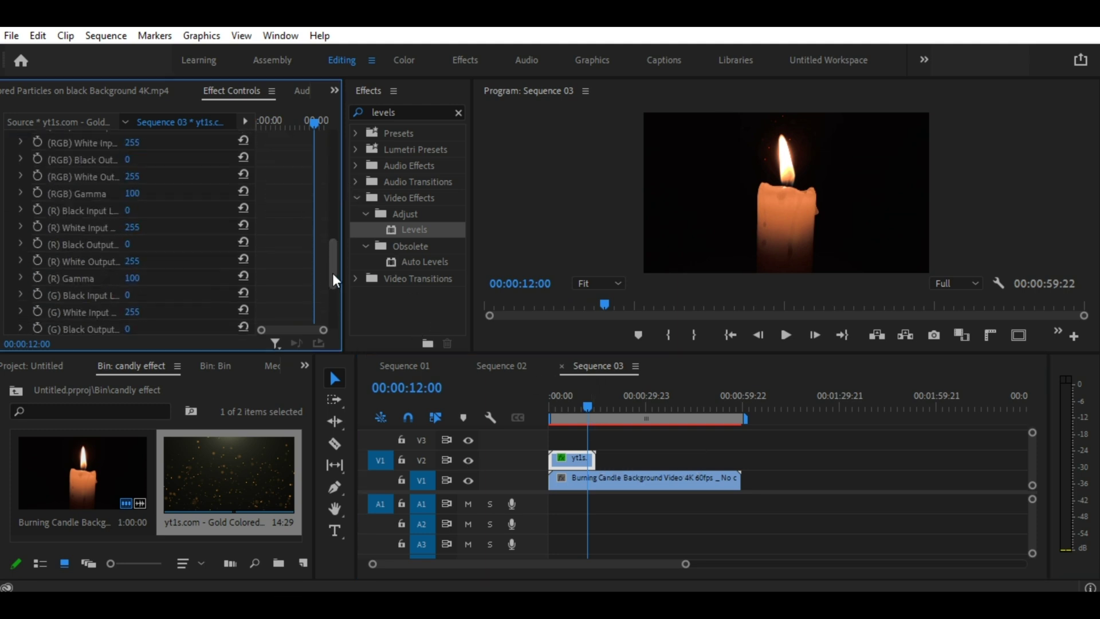
mouse_move(127, 205)
left_mouse_down()
mouse_move(189, 205)
mouse_move(127, 205)
left_mouse_up()
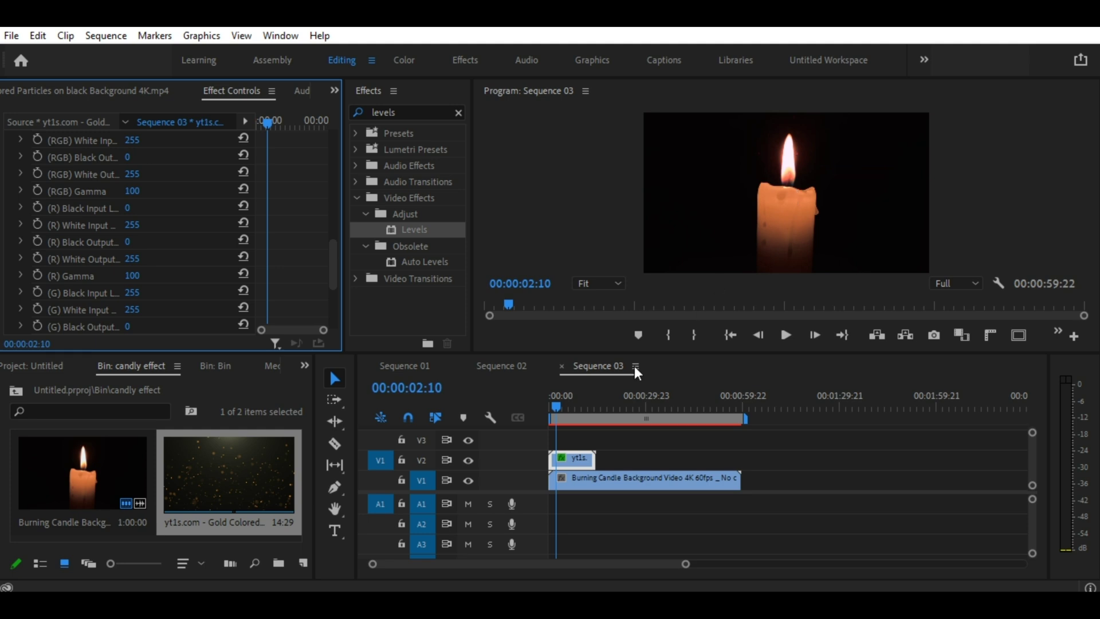
mouse_move(551, 401)
left_mouse_down()
mouse_move(591, 414)
mouse_move(550, 419)
left_mouse_up()
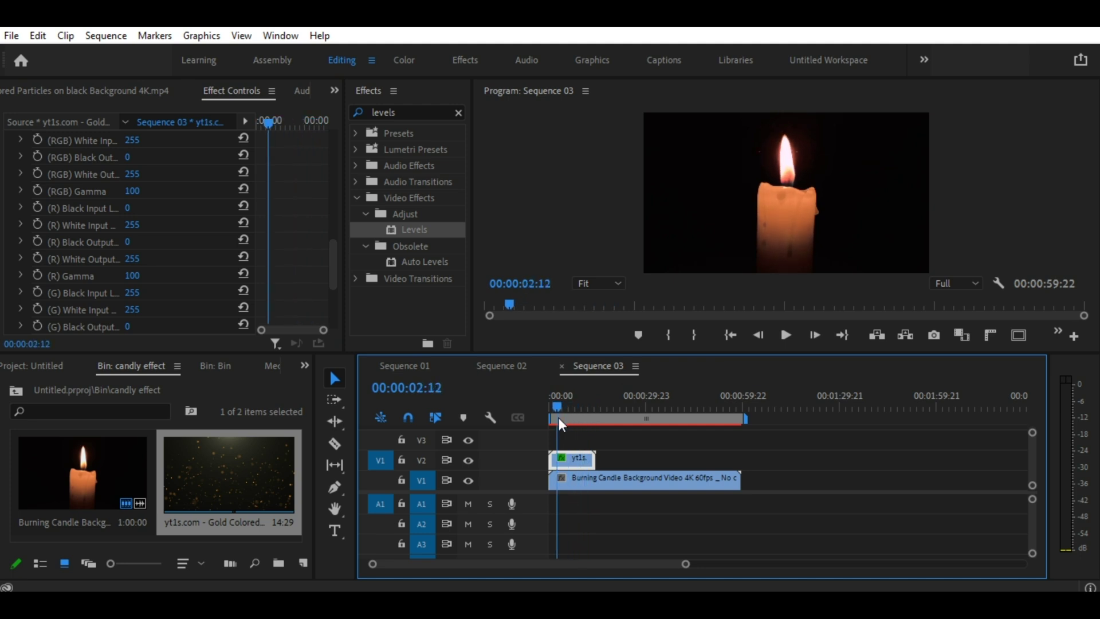
left_click_drag(550, 421, 572, 421)
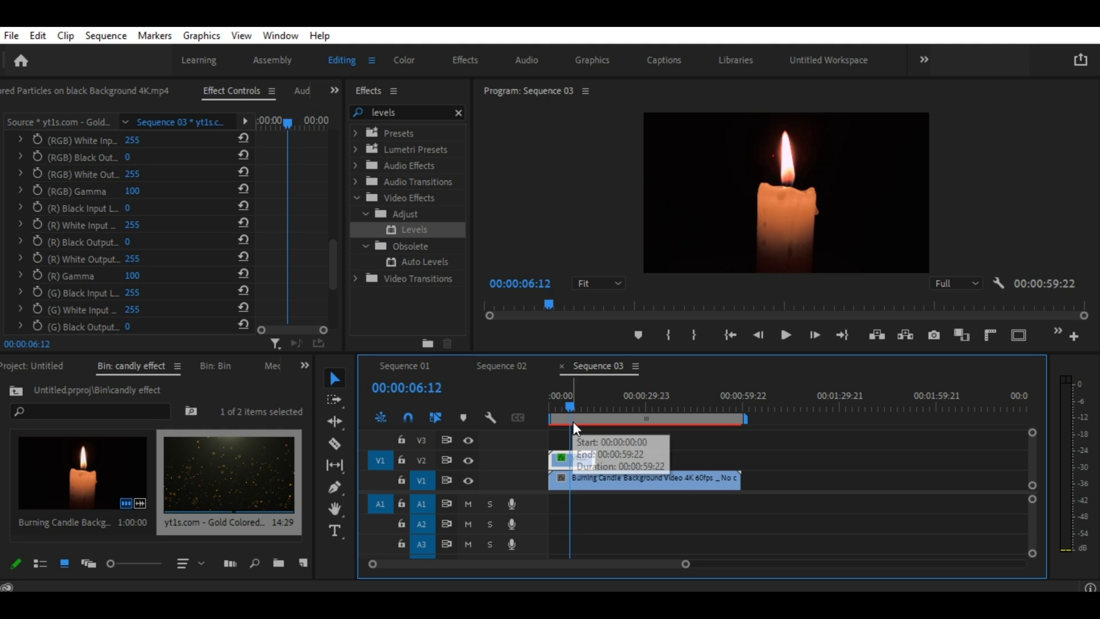
key("space")
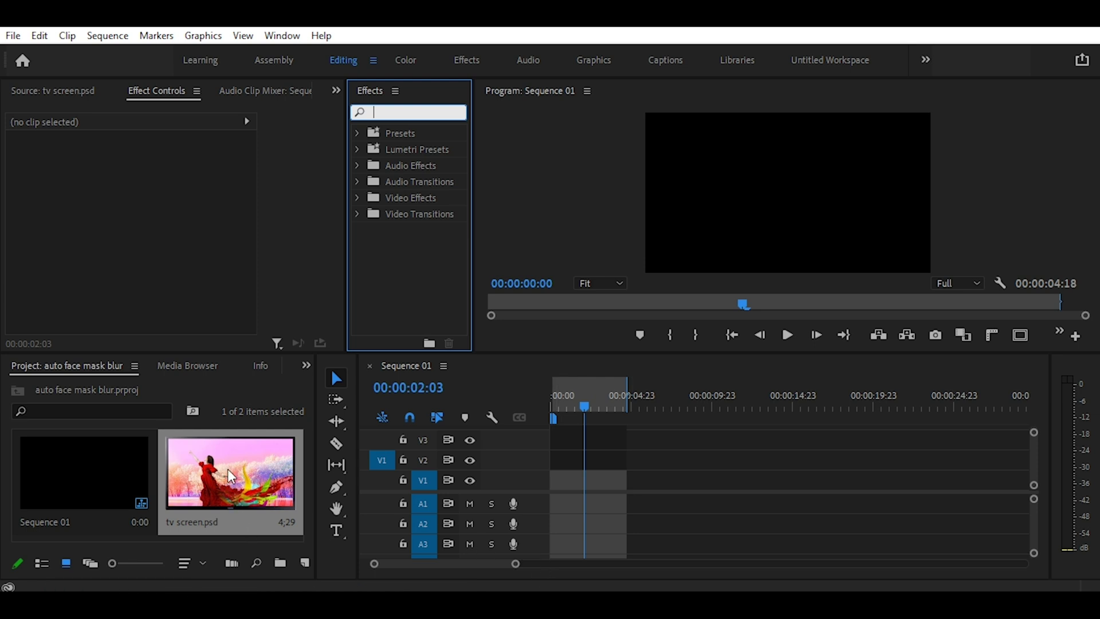
Step: Place tv screen.psd on V1 of Sequence 01 and select the clip
left_click_drag(232, 477, 548, 503)
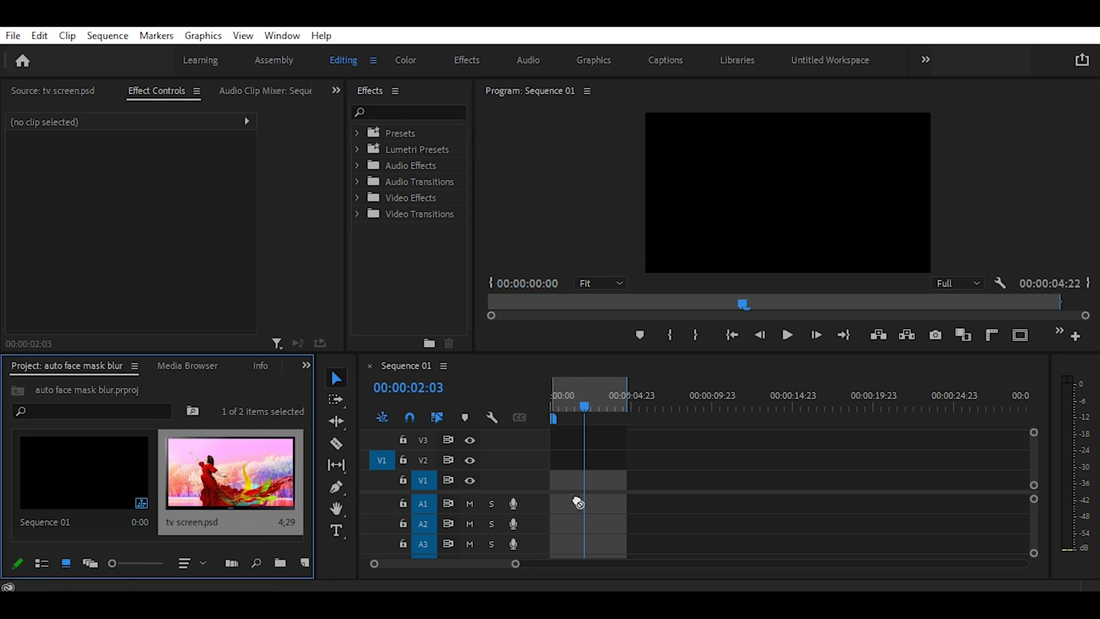
mouse_move(548, 502)
left_mouse_down()
mouse_move(547, 475)
mouse_move(536, 480)
left_mouse_up()
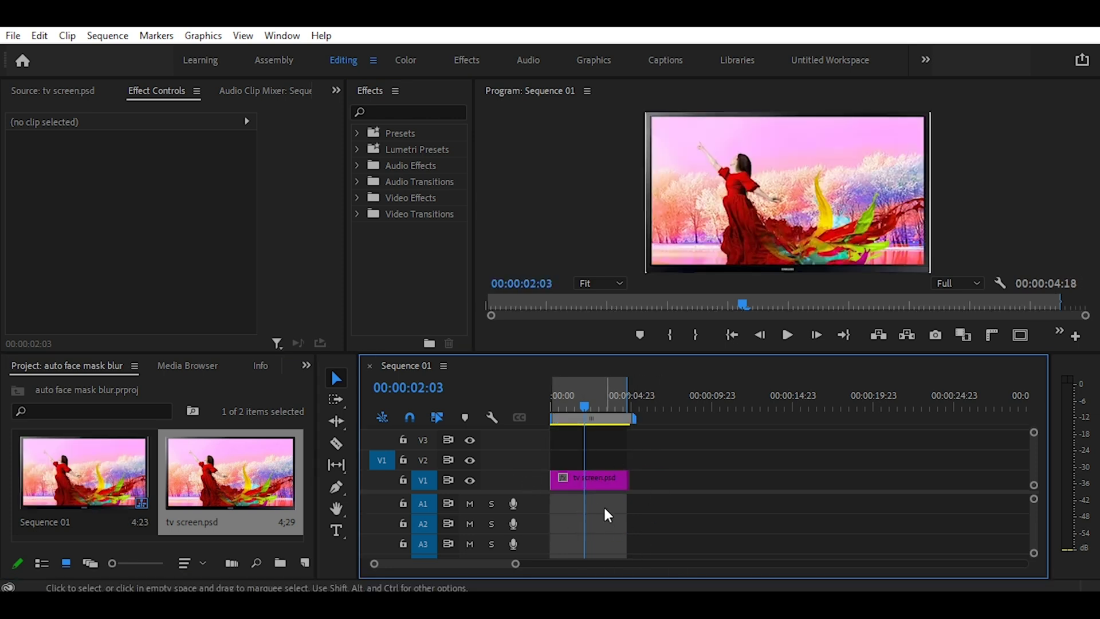
left_click(601, 480)
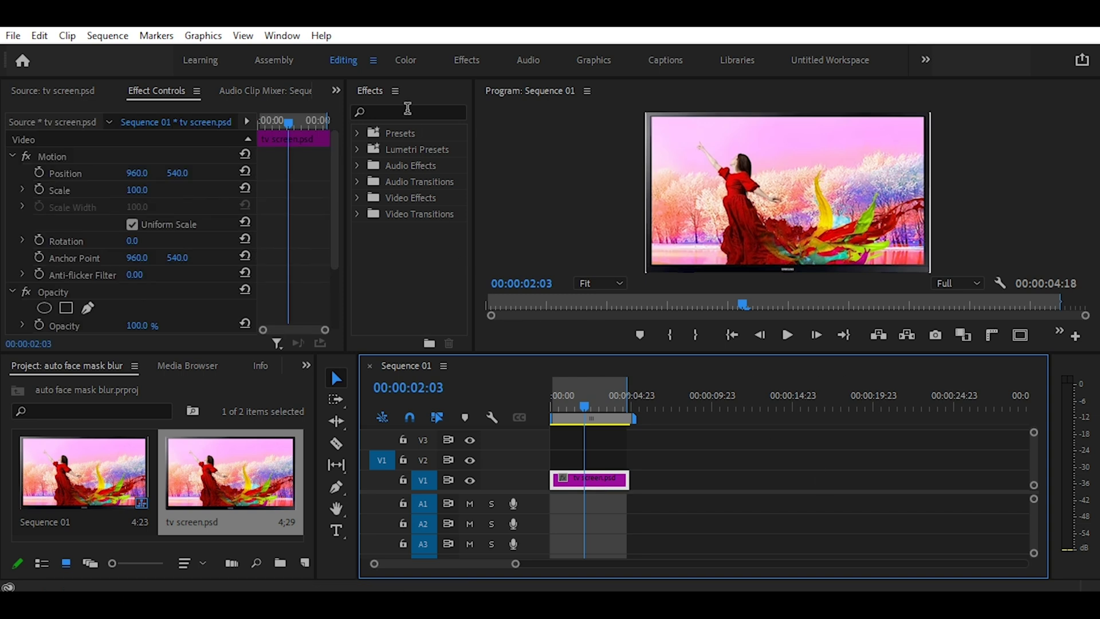
left_click(408, 109)
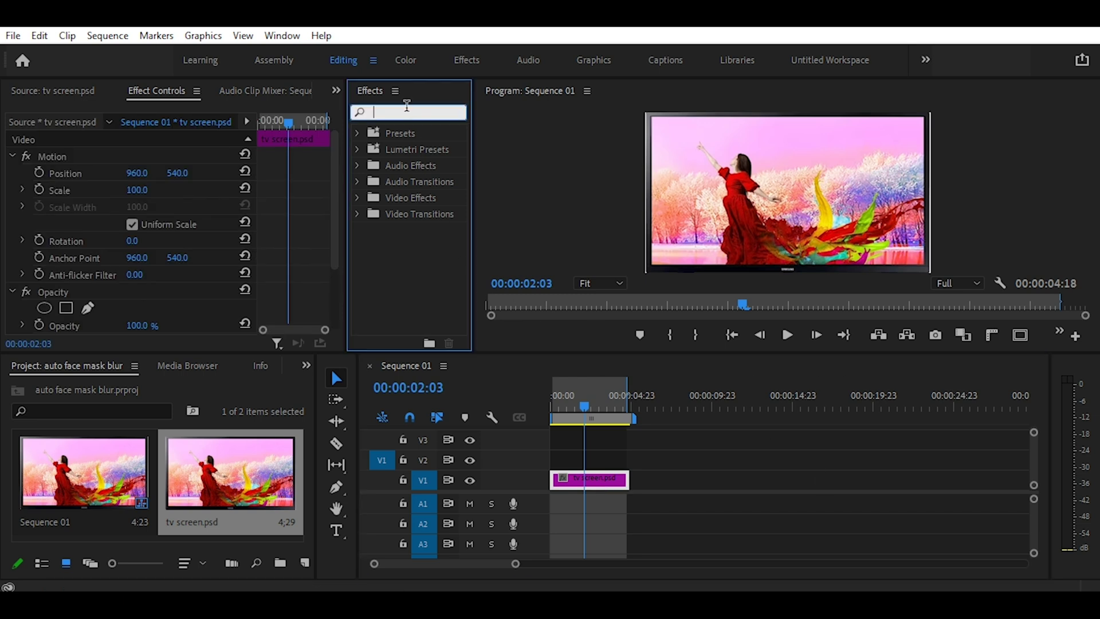
Step: Apply the Stylize > Replicate effect to the tv screen.psd clip, tiling it into a 2×2 grid
type("replic")
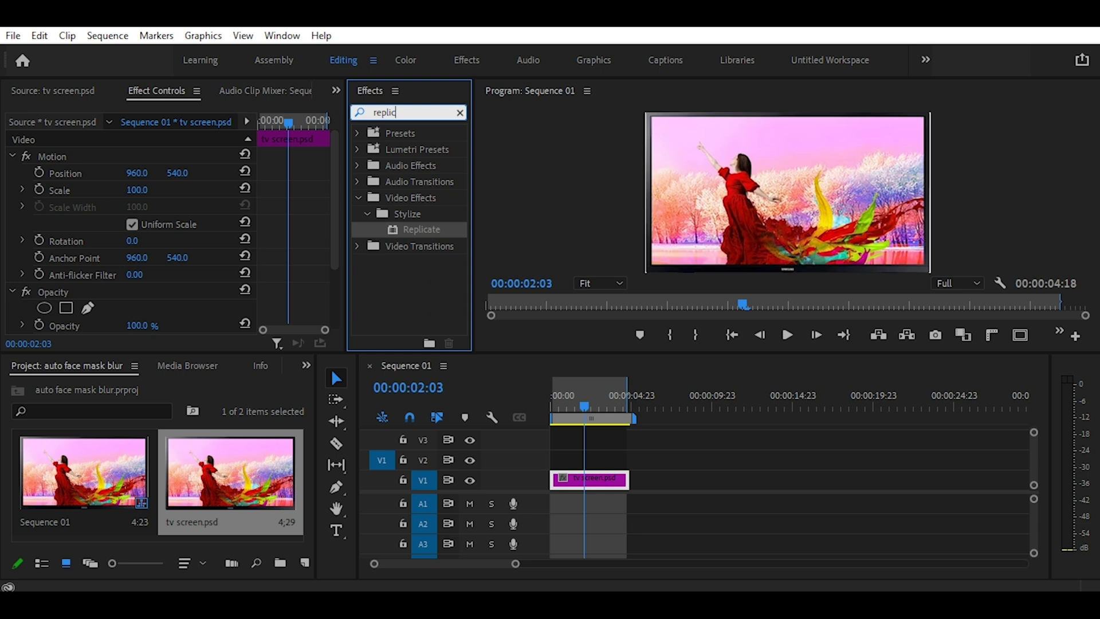
left_click(434, 232)
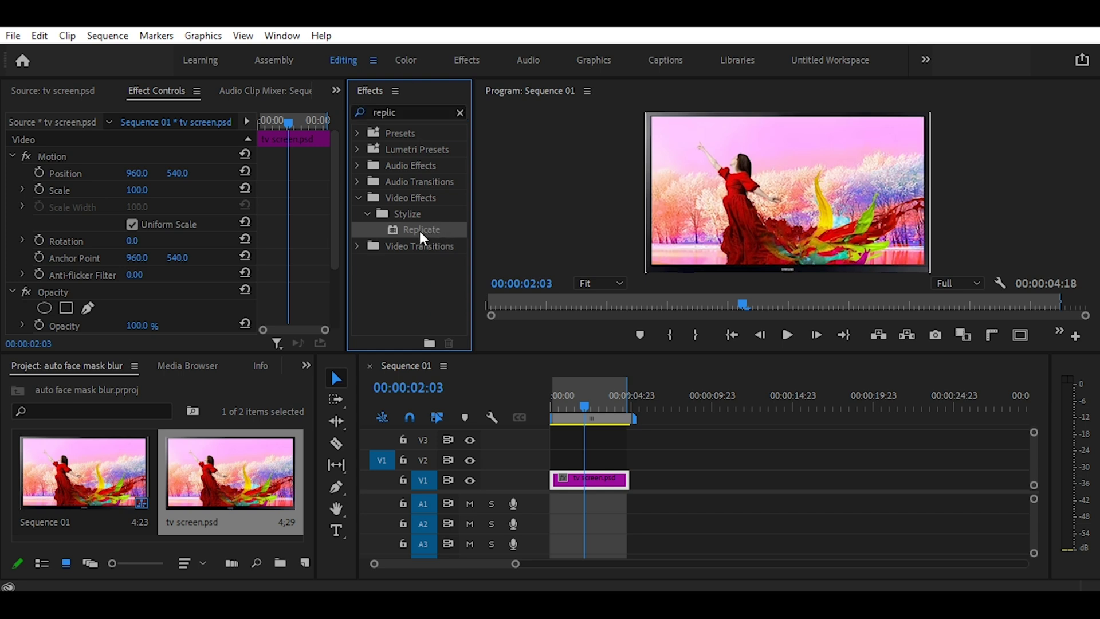
left_click_drag(422, 236, 594, 483)
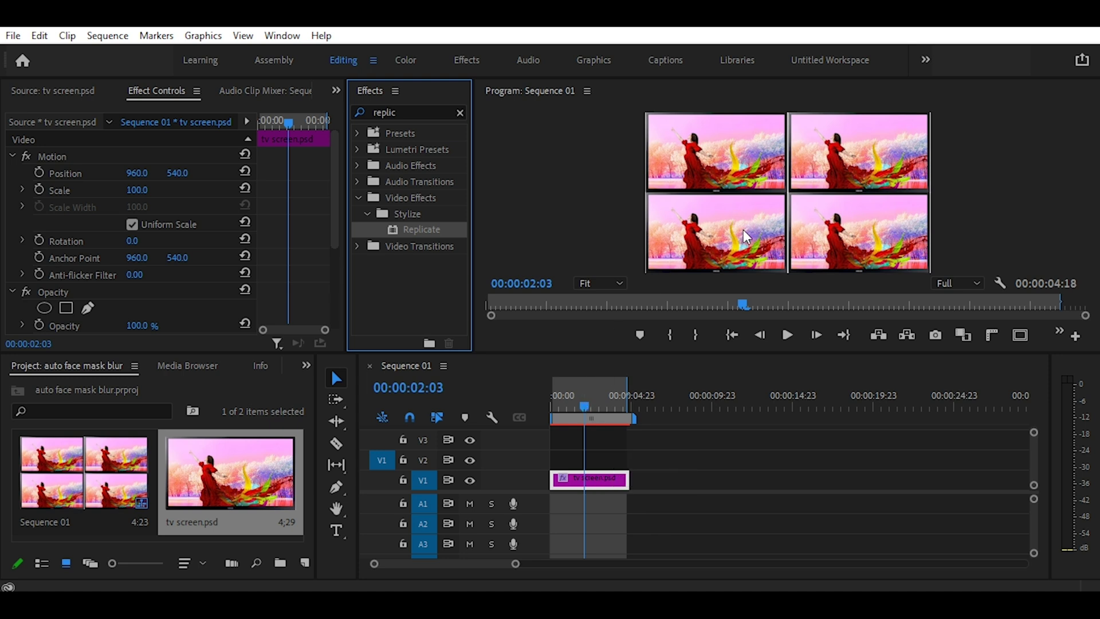
left_click_drag(336, 239, 341, 322)
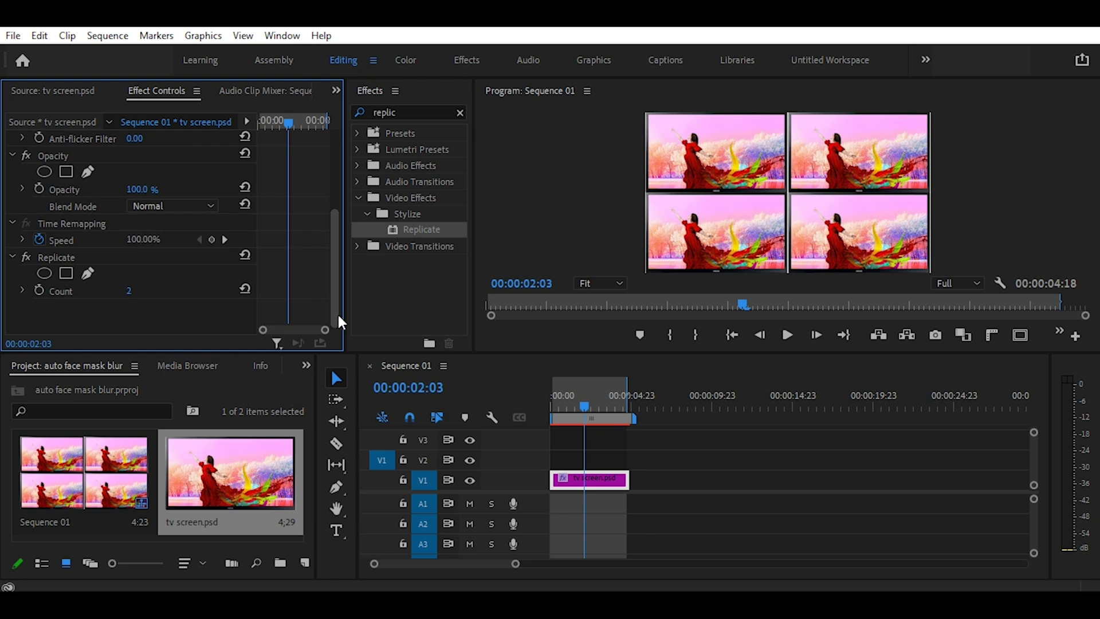
Step: Set Replicate Count to 5 and add a rectangle mask to the effect
left_click_drag(129, 292, 131, 290)
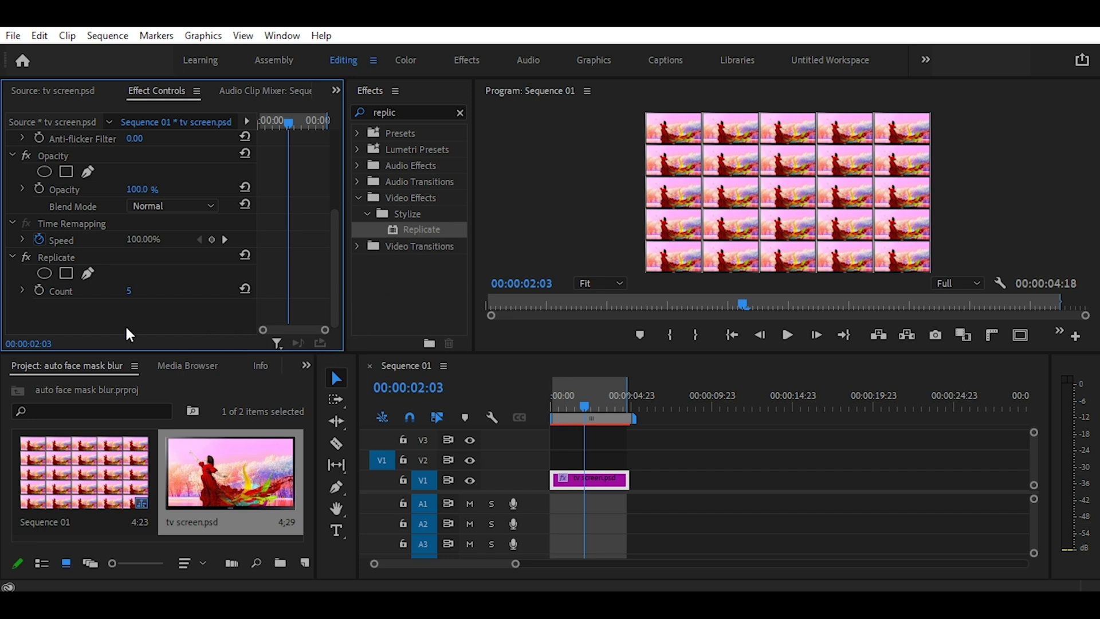
left_click(66, 274)
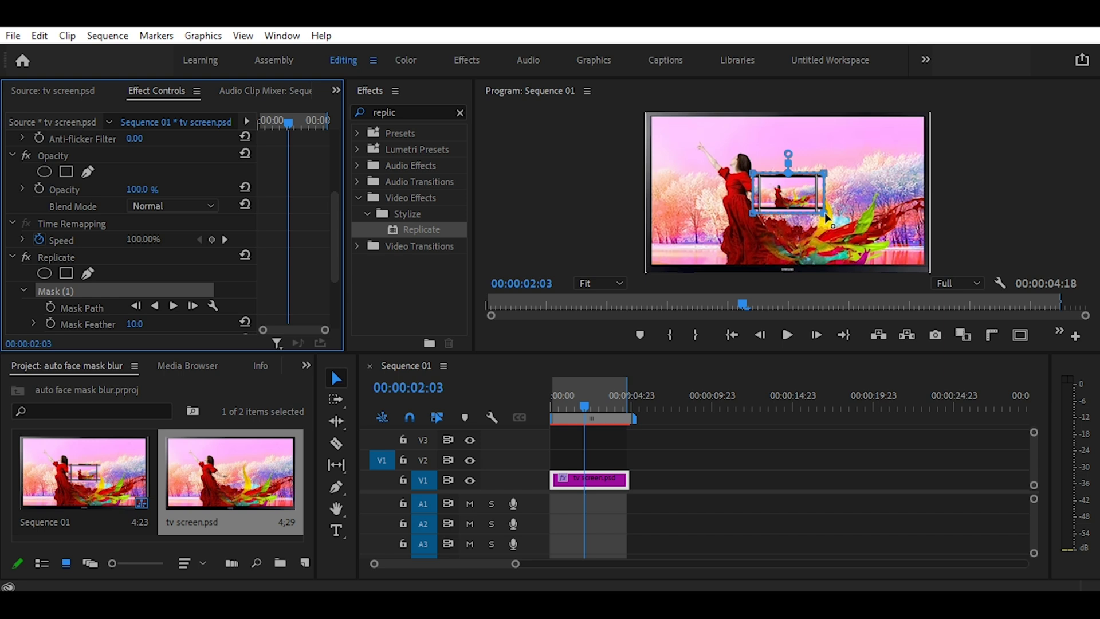
Step: Drag all four Replicate mask corners outward so it covers most of the TV screen
left_click_drag(828, 219, 895, 241)
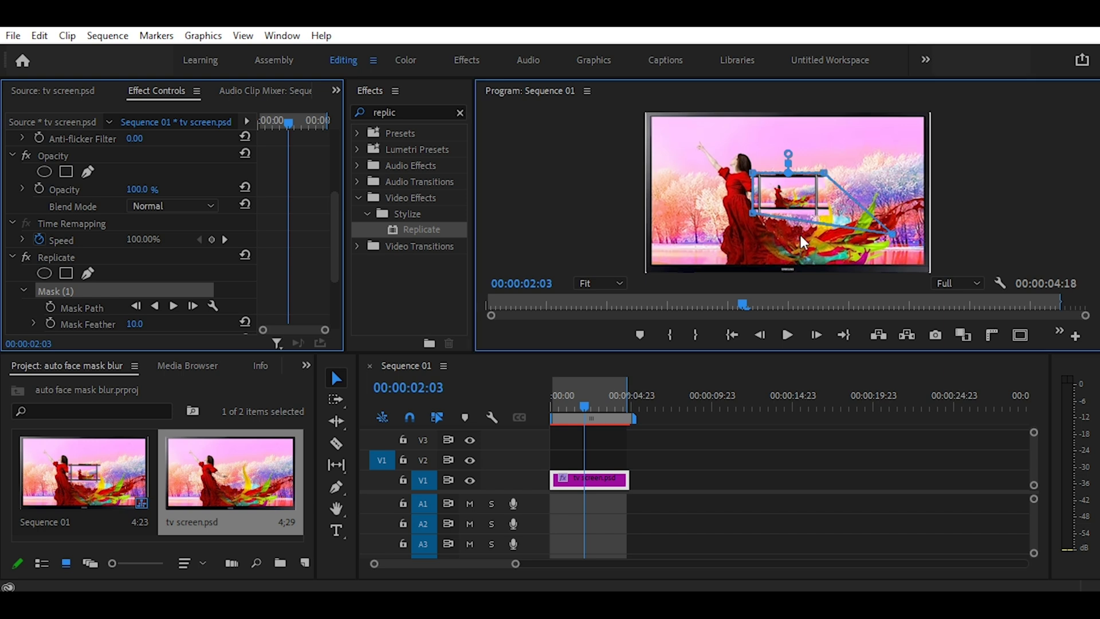
mouse_move(754, 222)
left_mouse_down()
mouse_move(734, 239)
mouse_move(656, 241)
left_mouse_up()
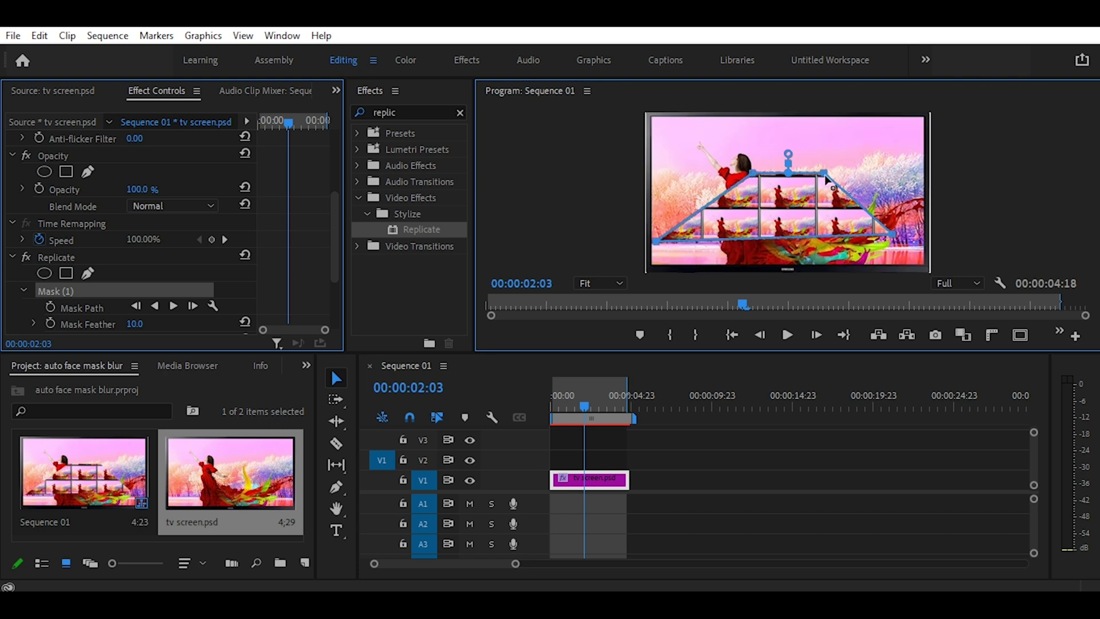
left_click_drag(823, 173, 853, 158)
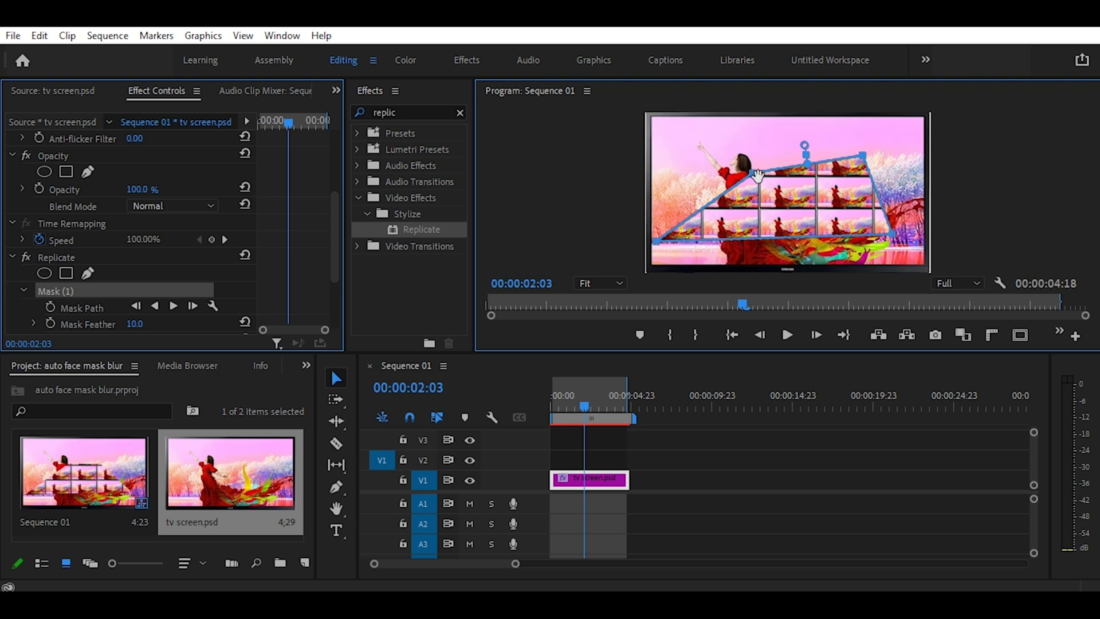
left_click_drag(752, 178, 668, 139)
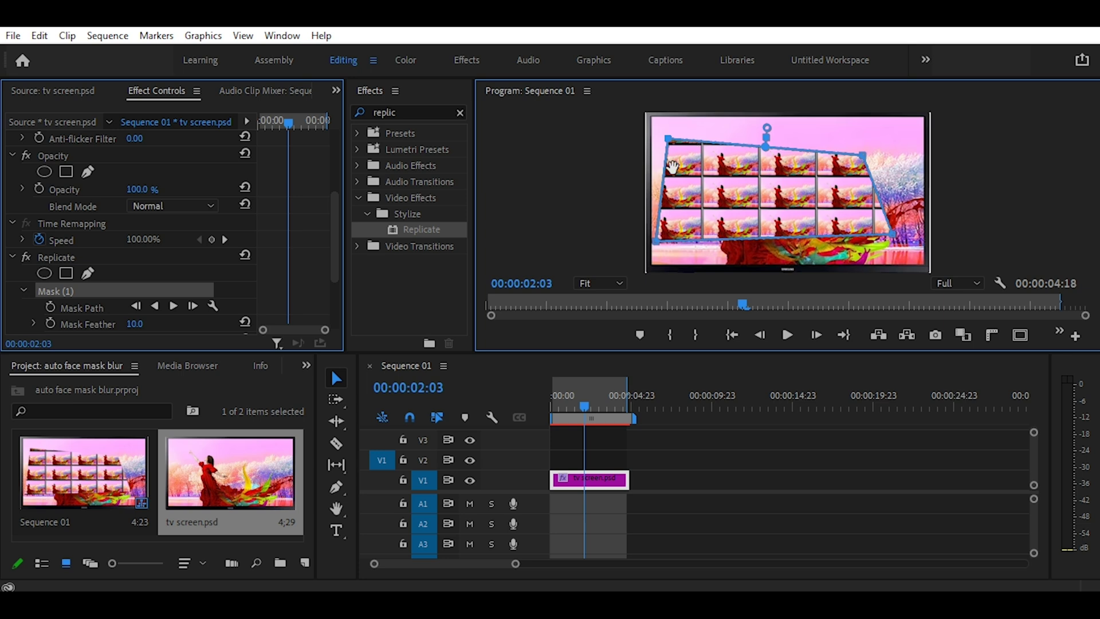
scroll(338, 283, "down", 3)
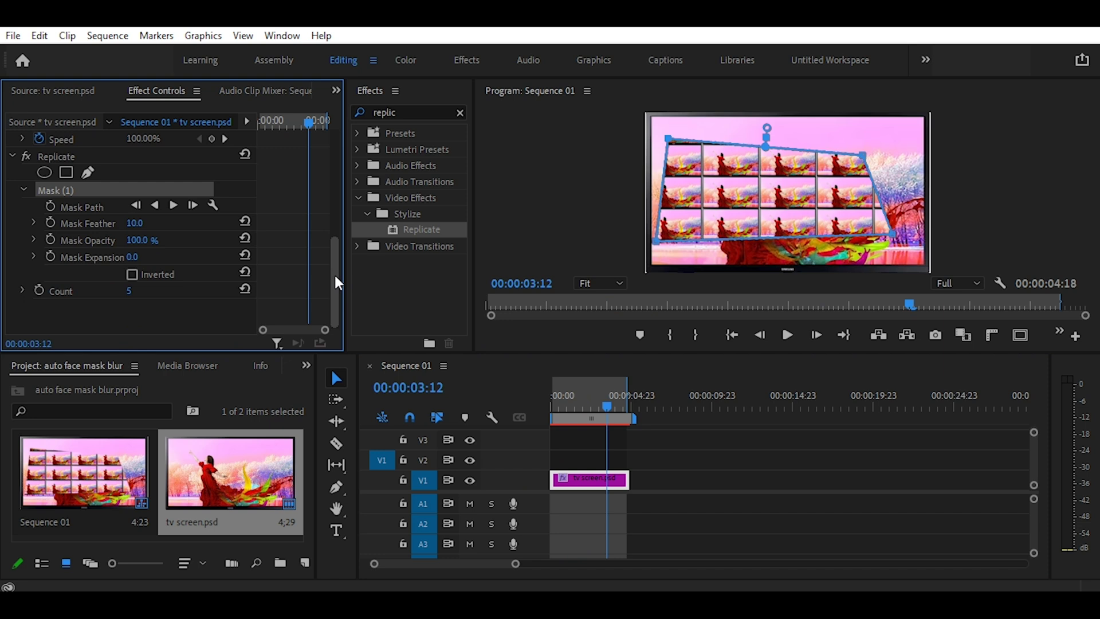
Step: Set the Replicate mask's Feather to 163 and Expansion to 153, then raise the Count
left_click_drag(137, 224, 219, 223)
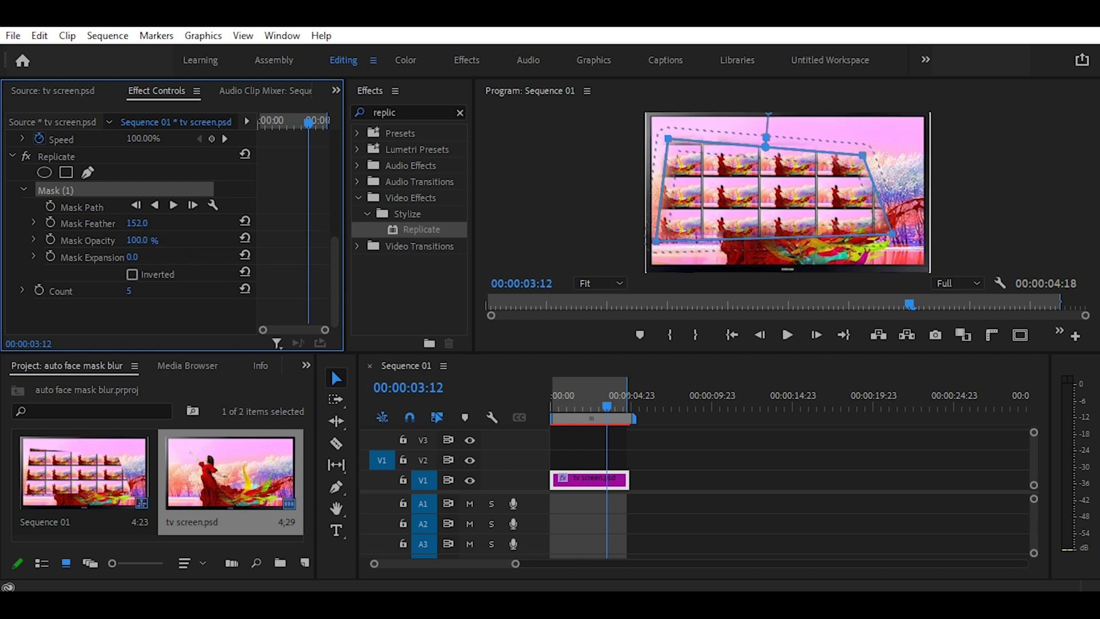
left_click_drag(219, 223, 225, 224)
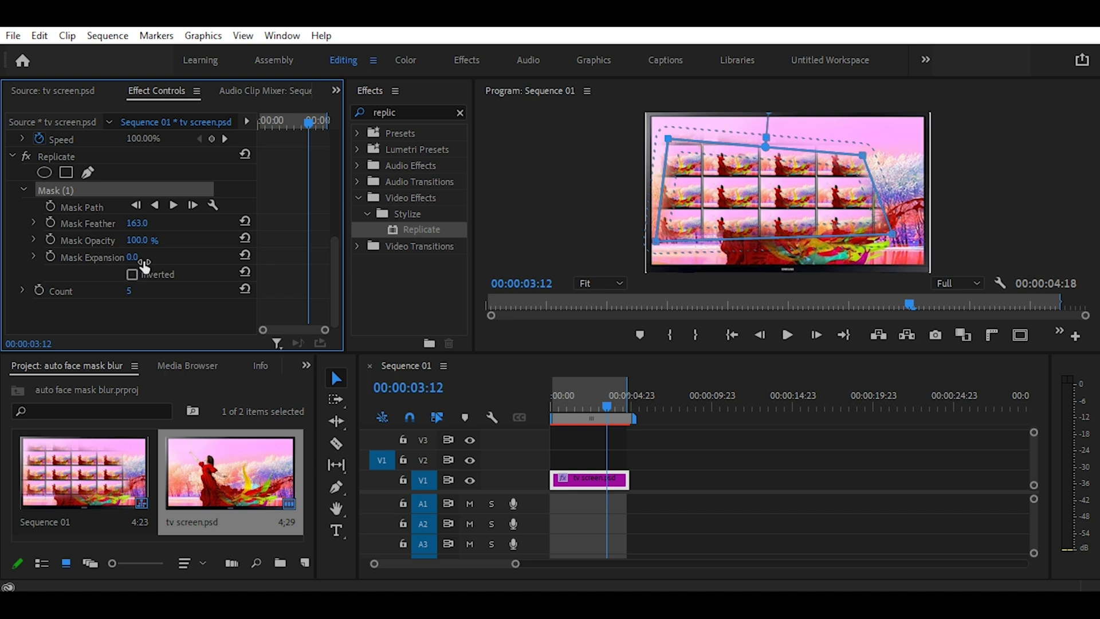
left_click_drag(132, 257, 193, 257)
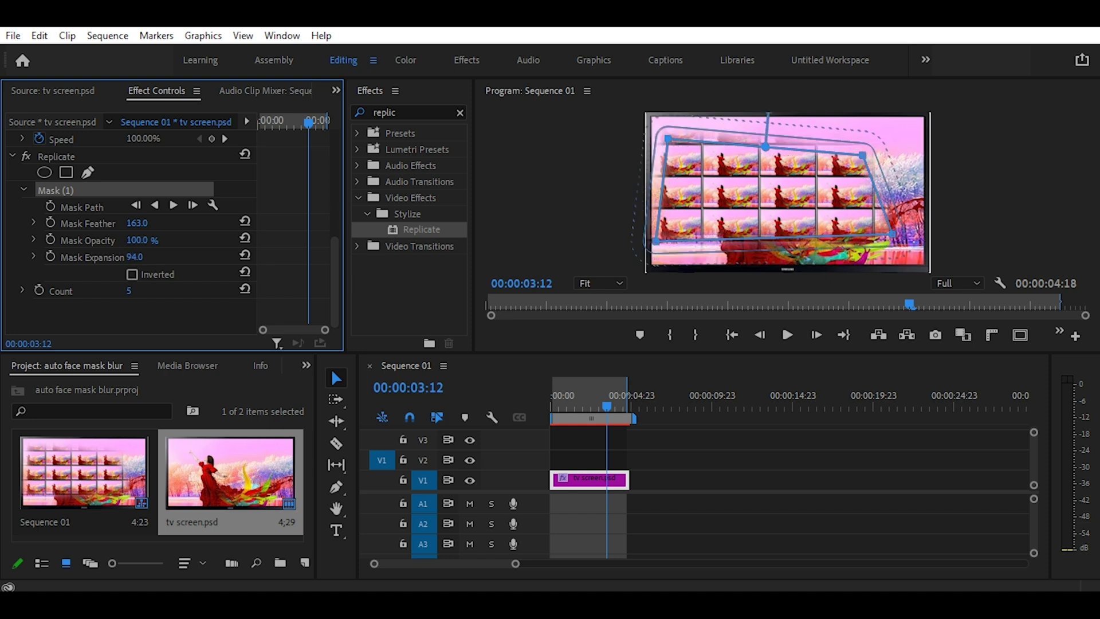
left_click_drag(193, 258, 174, 257)
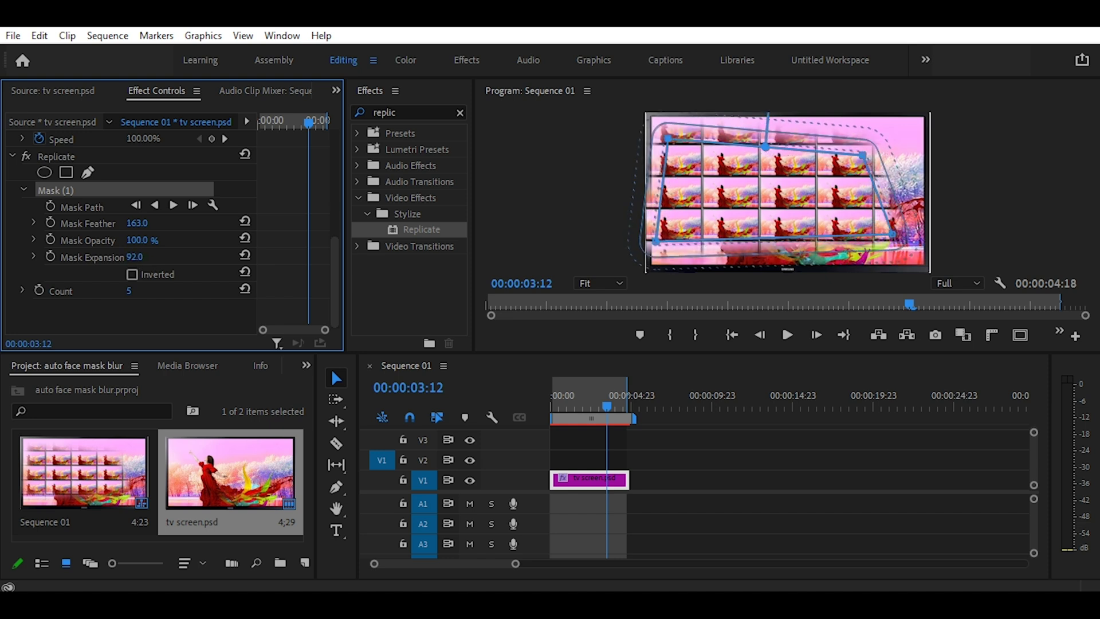
left_click_drag(137, 257, 147, 257)
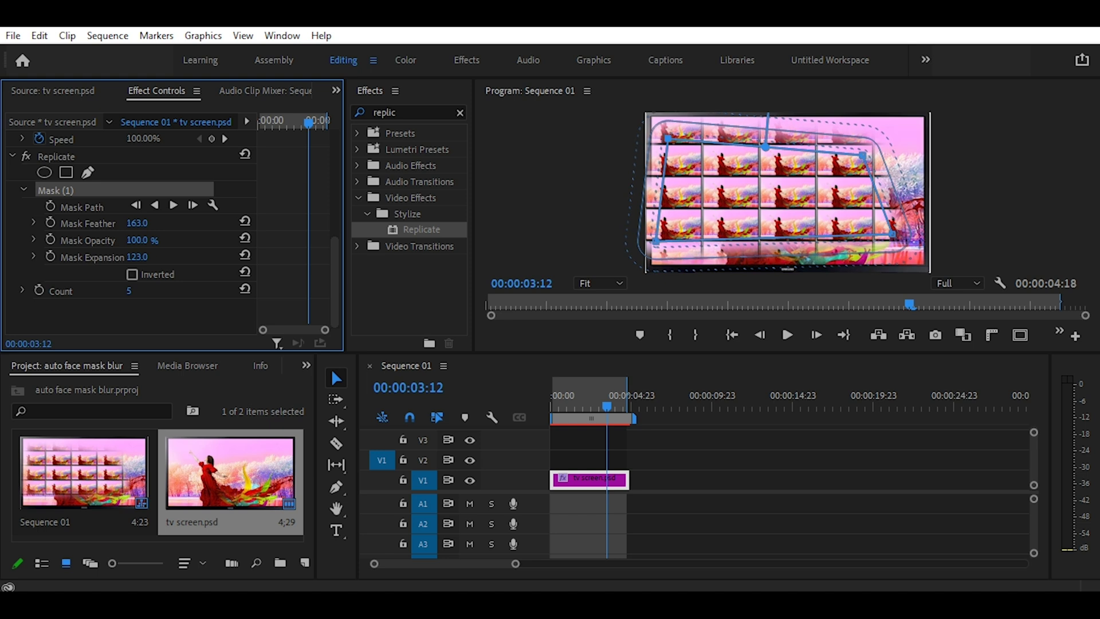
mouse_move(137, 257)
left_mouse_down()
mouse_move(153, 258)
mouse_move(137, 257)
left_mouse_up()
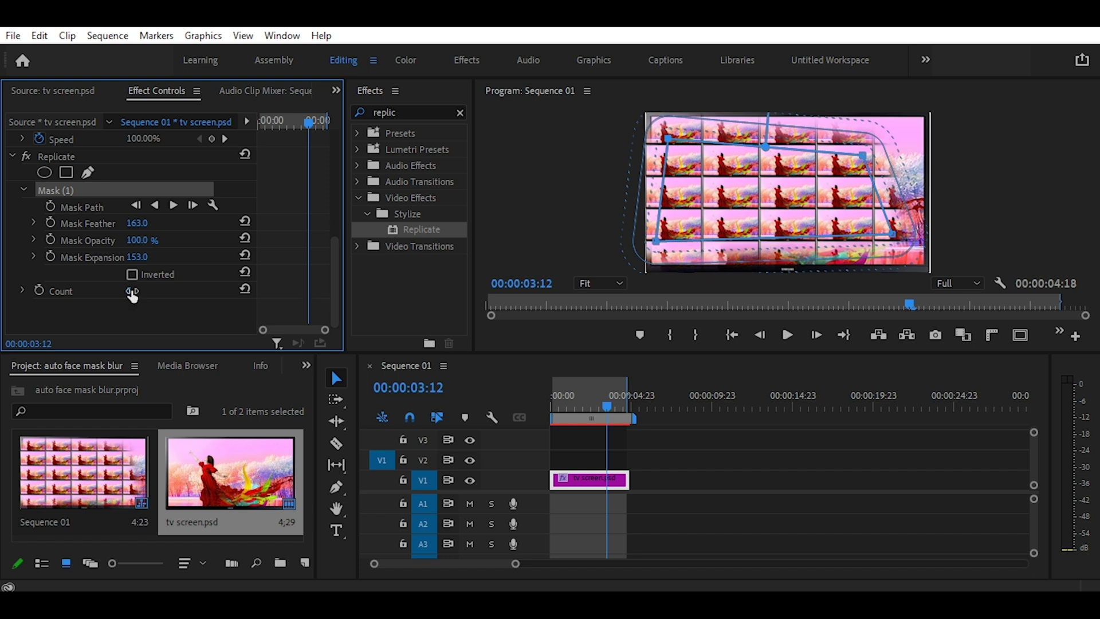
left_click_drag(132, 292, 149, 293)
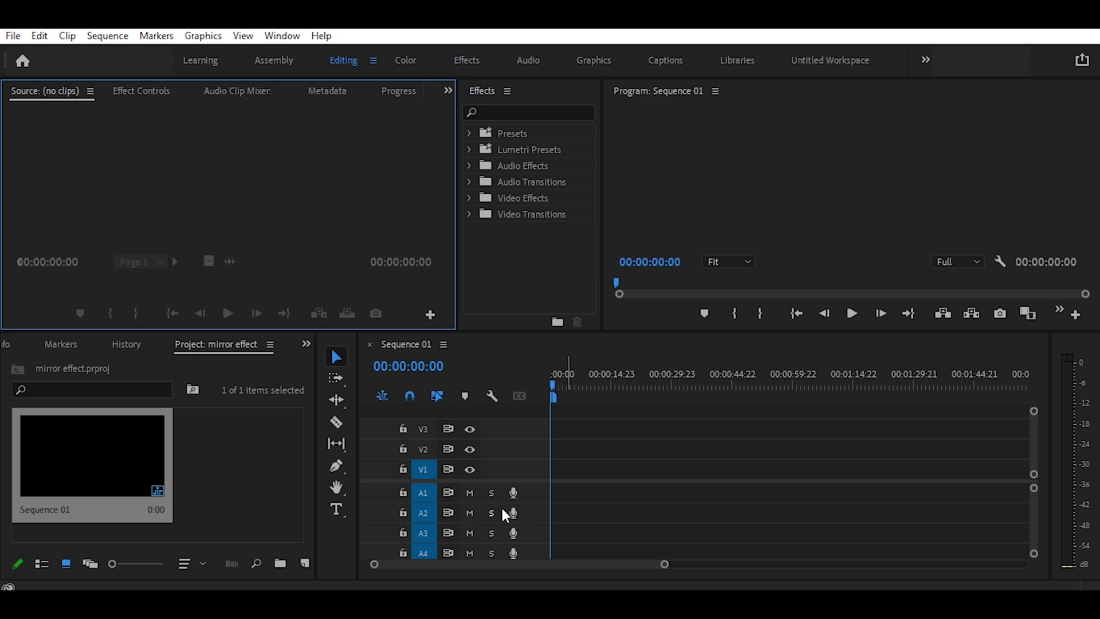
Step: Import the sea ocean boat view footage into the Project panel and select it
double_click(241, 460)
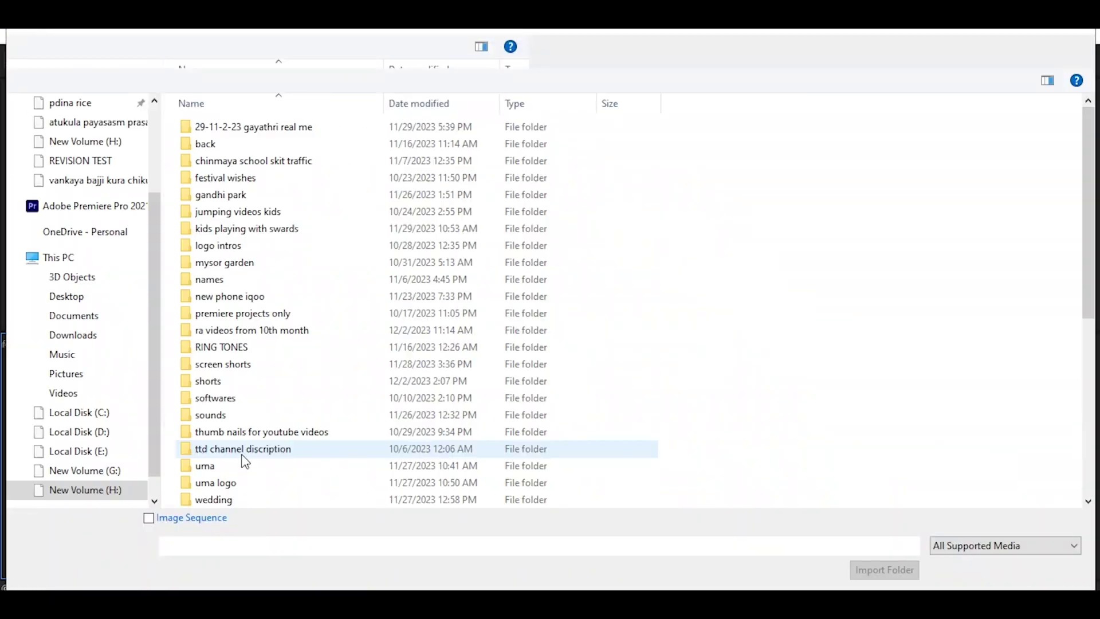
double_click(245, 455)
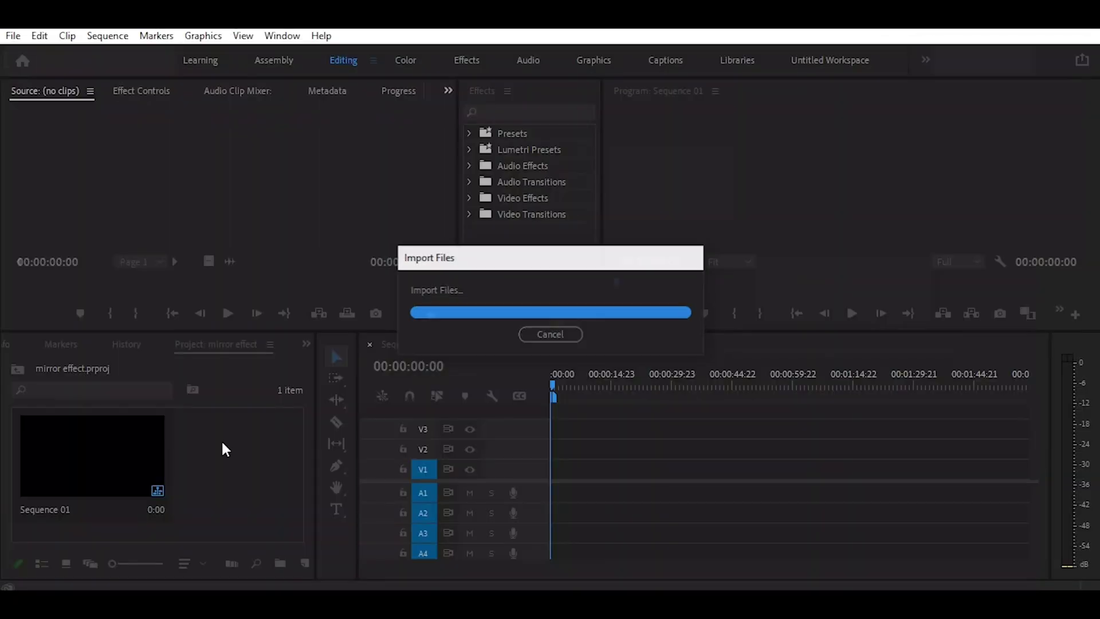
scroll(286, 487, "up", 2)
left_click(250, 472)
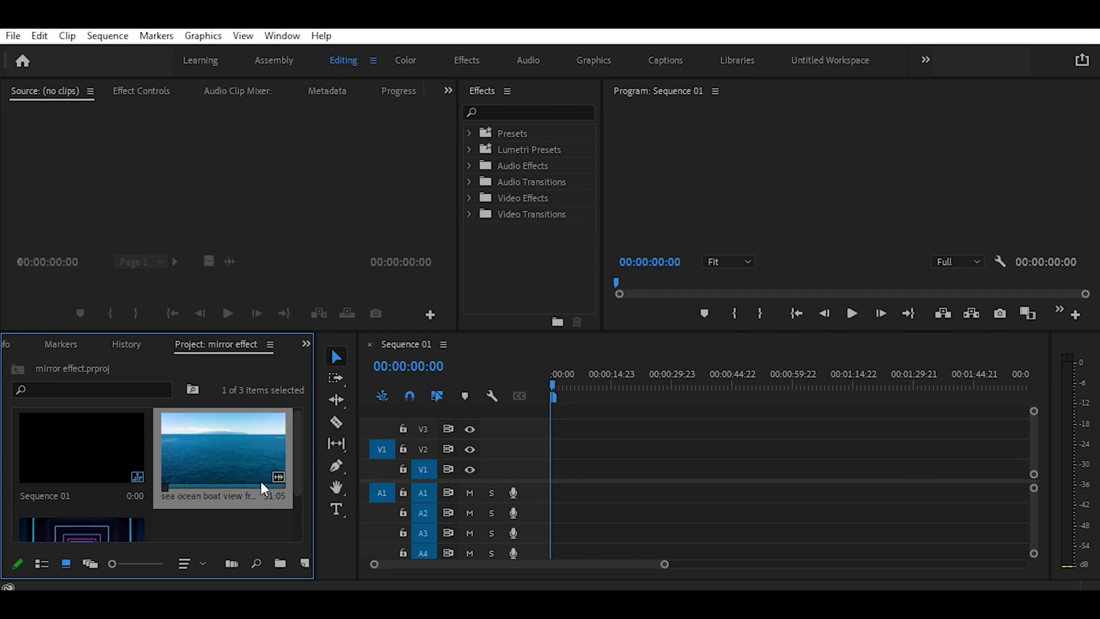
Step: Place the sea ocean boat view clip at the start of V1/A1 and select it
left_click_drag(246, 468, 551, 484)
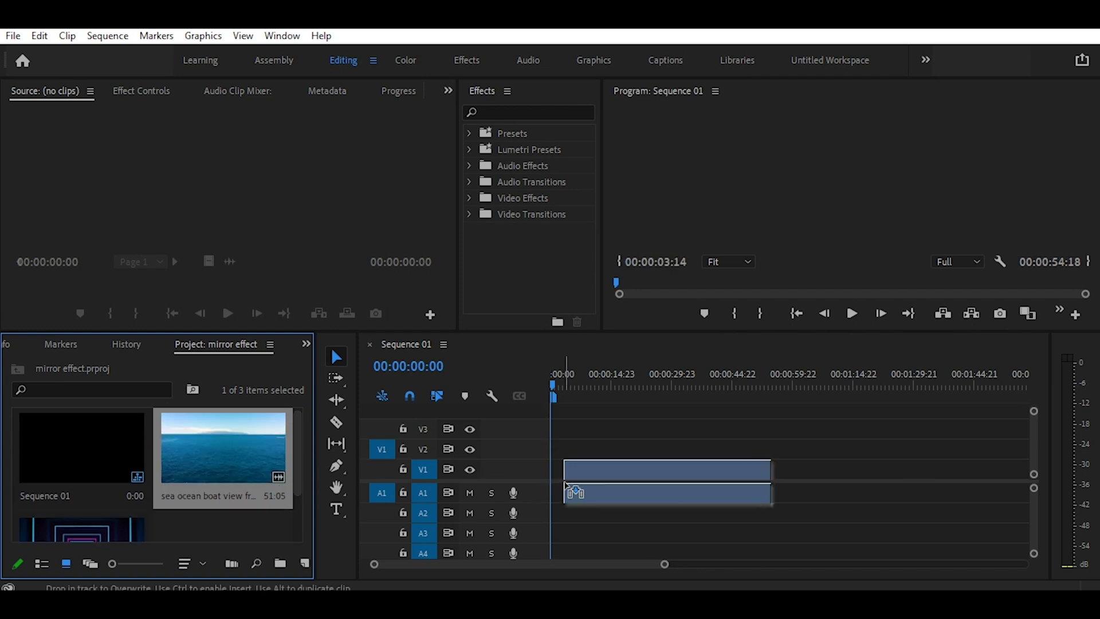
left_click_drag(551, 484, 552, 484)
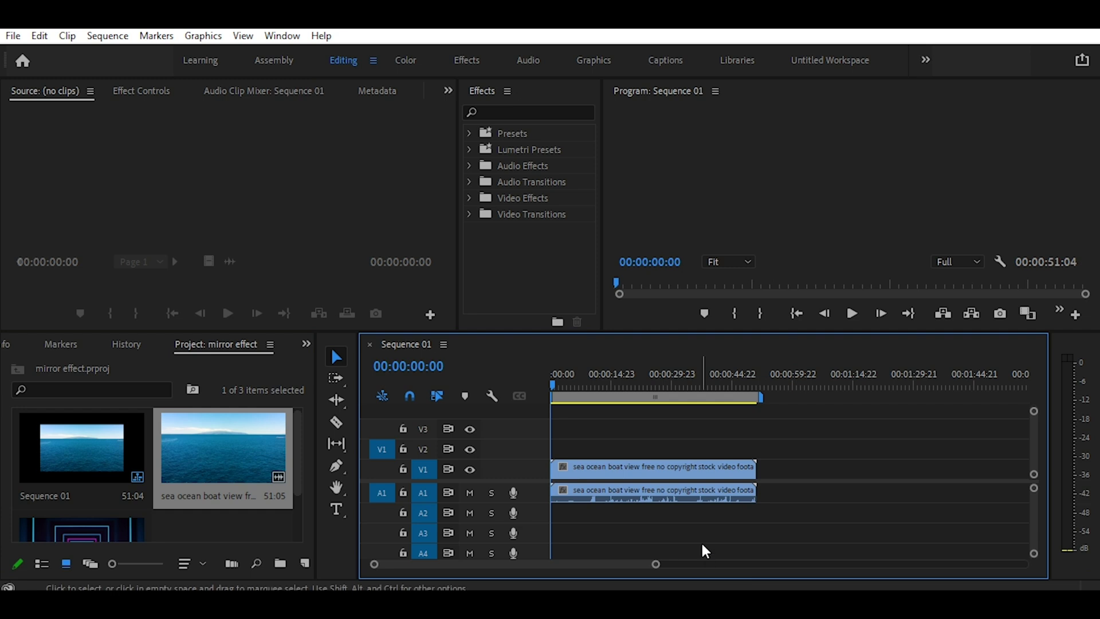
right_click(642, 473)
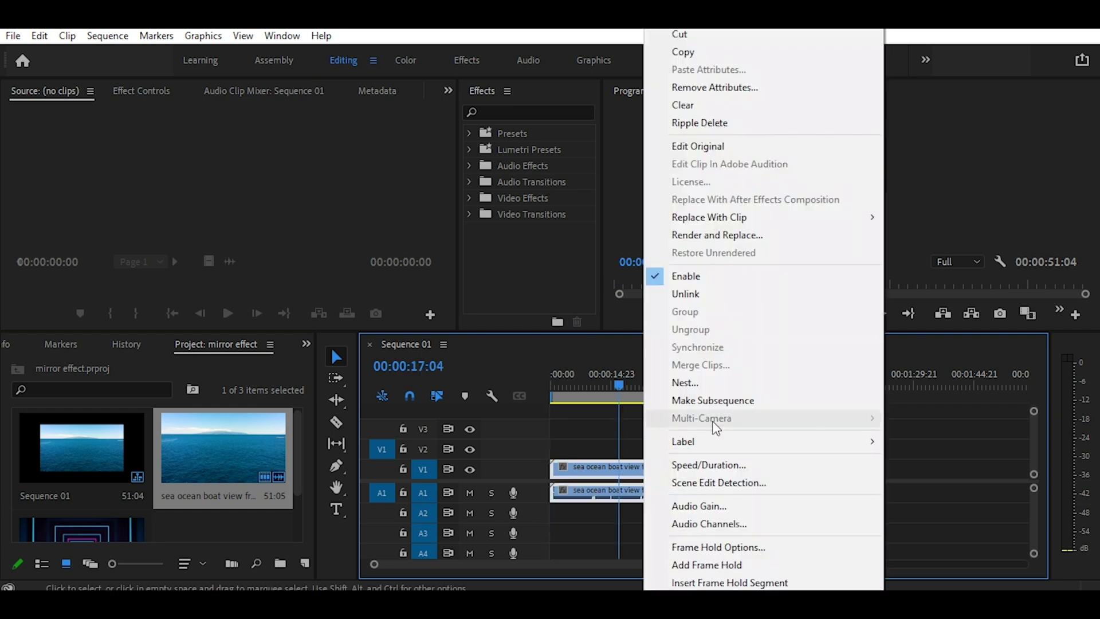
scroll(761, 310, "down", 1)
scroll(762, 310, "down", 1)
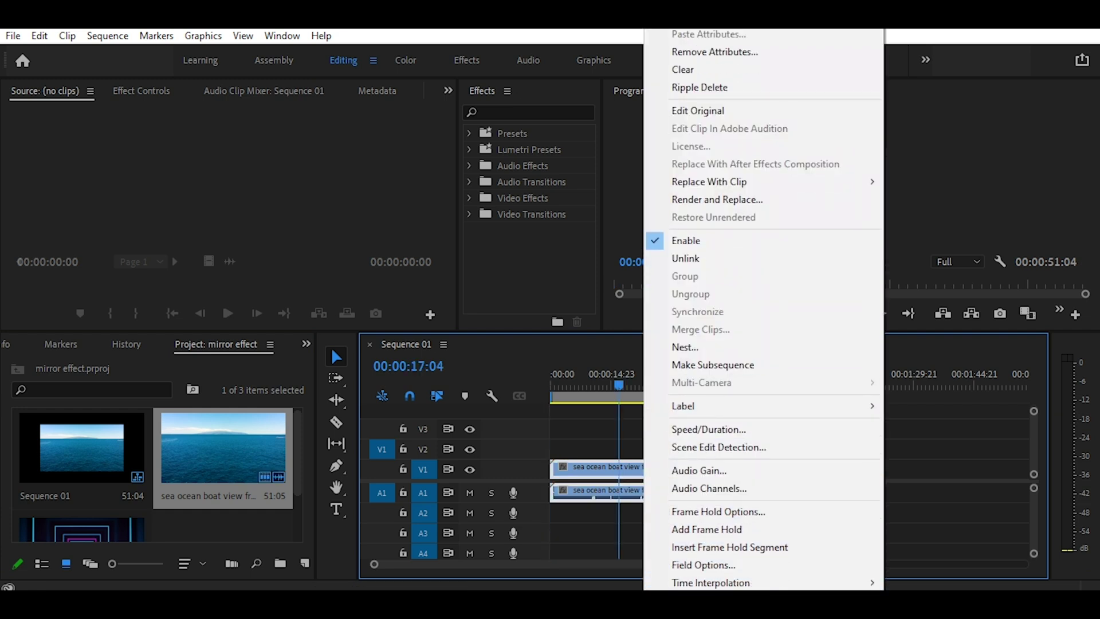
key("Escape")
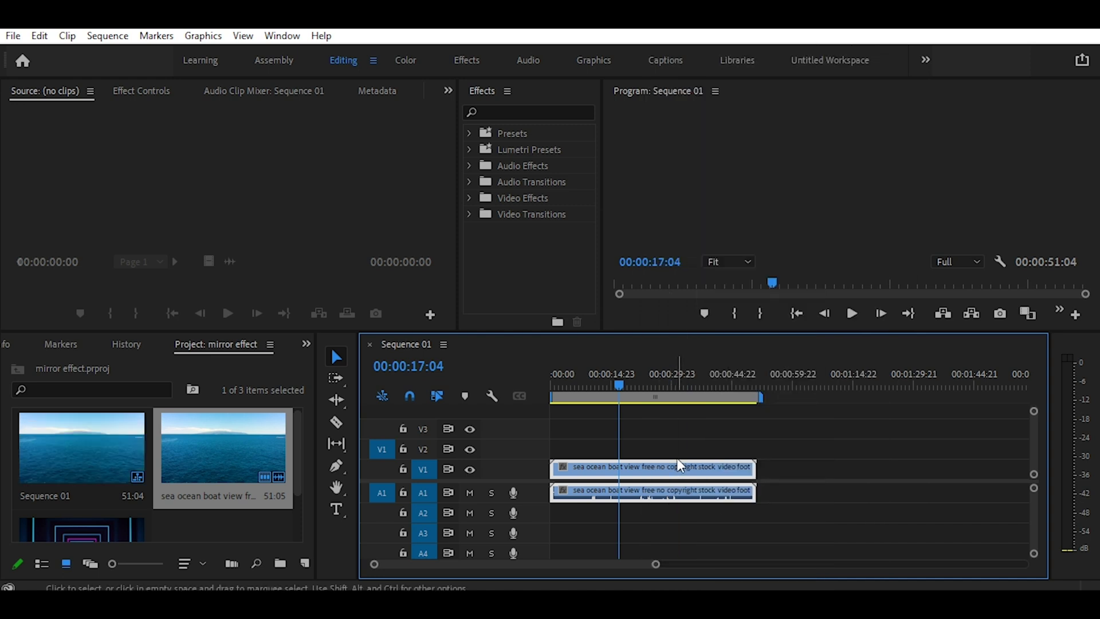
left_click(704, 442)
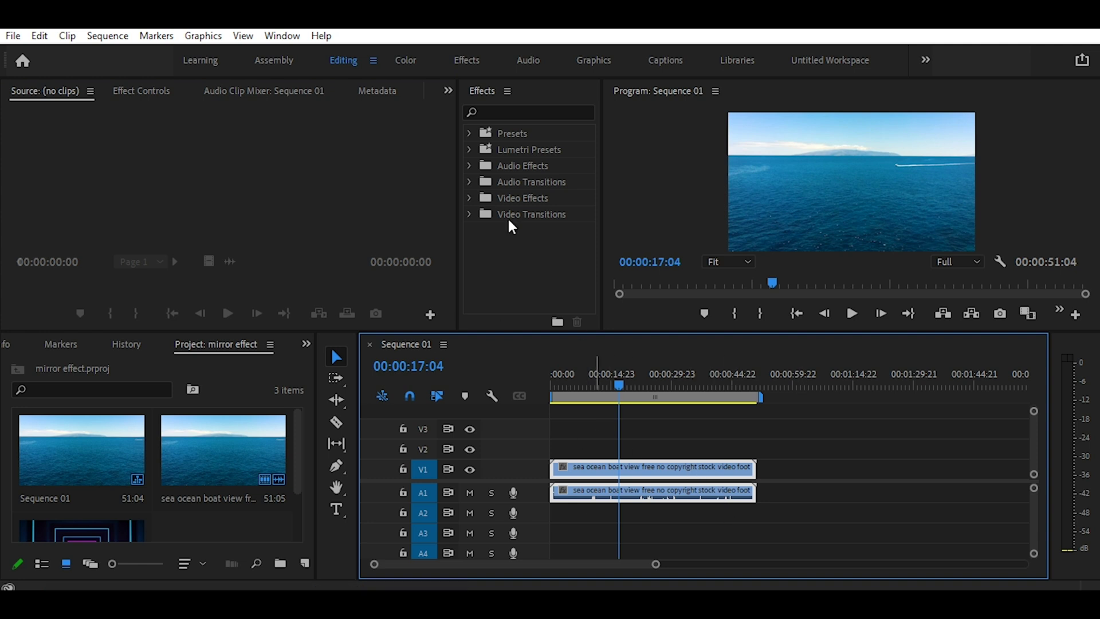
Step: Apply the Distort > Mirror effect to the sea ocean clip on V1
left_click(502, 110)
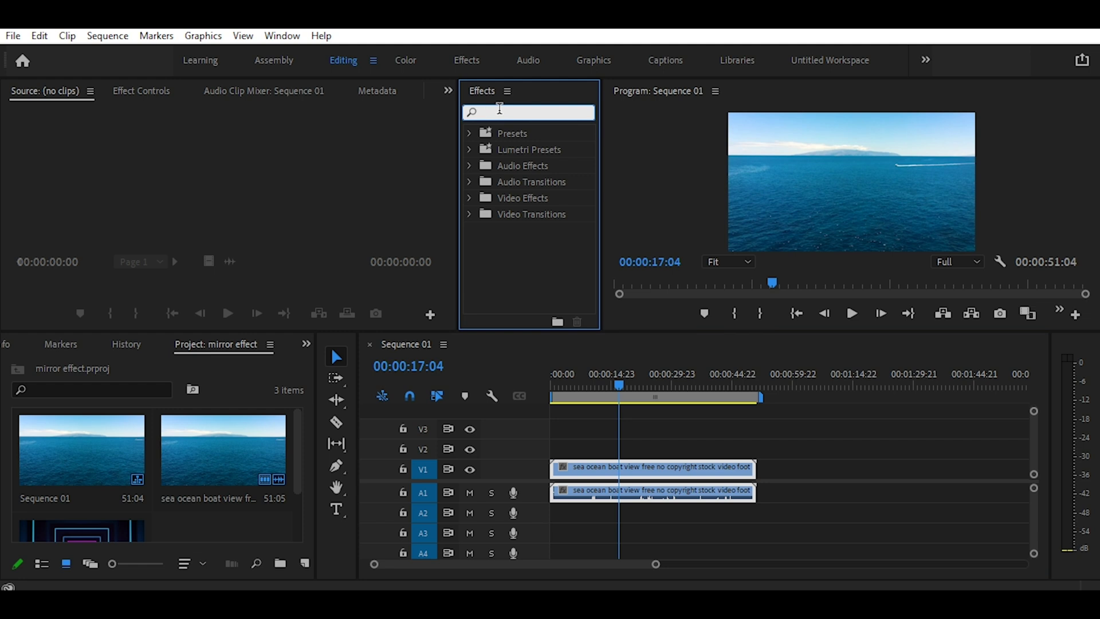
type("mirror")
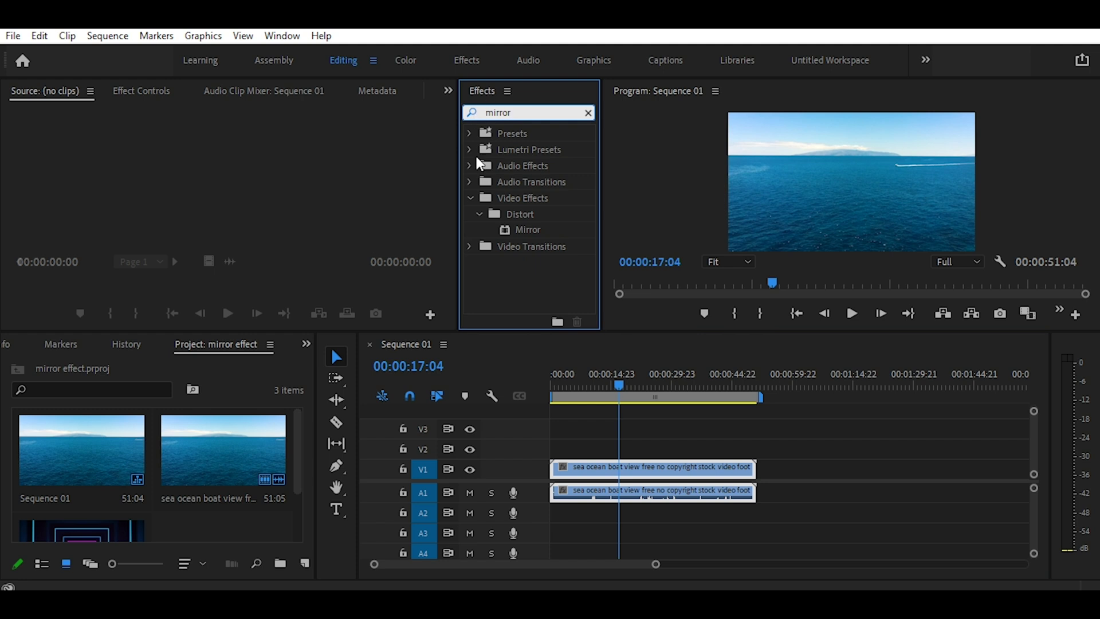
left_click(521, 234)
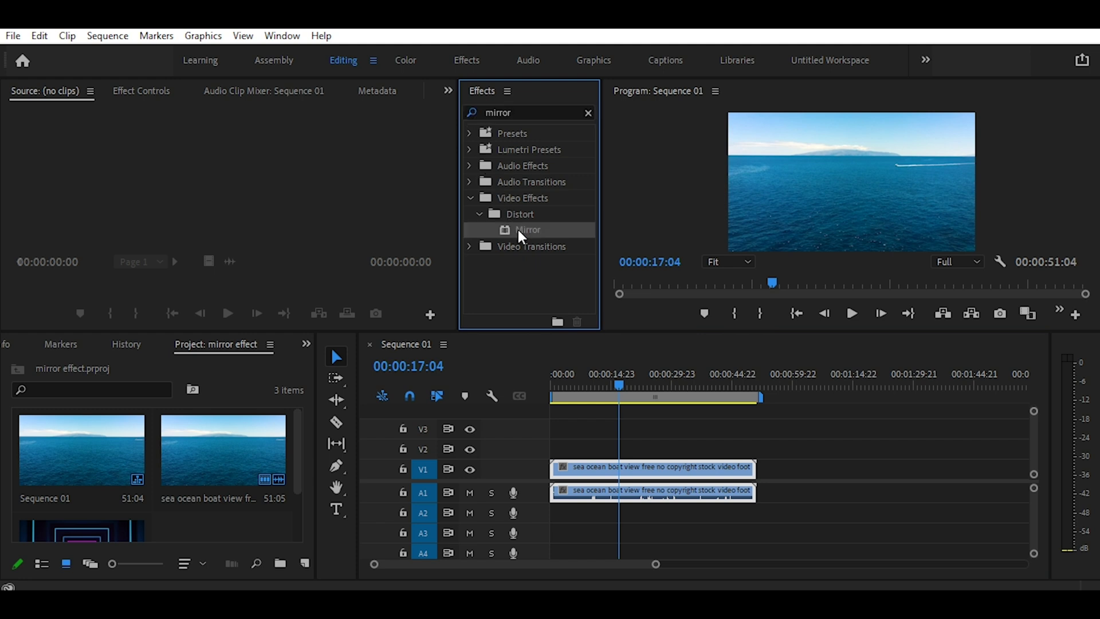
left_click_drag(520, 228, 597, 471)
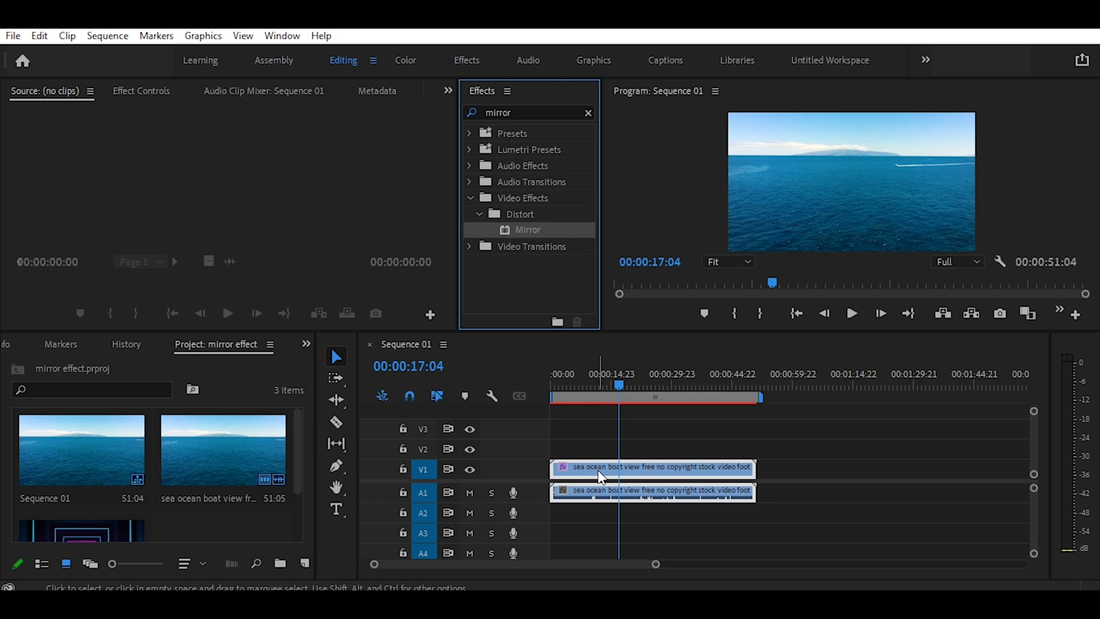
left_click(149, 90)
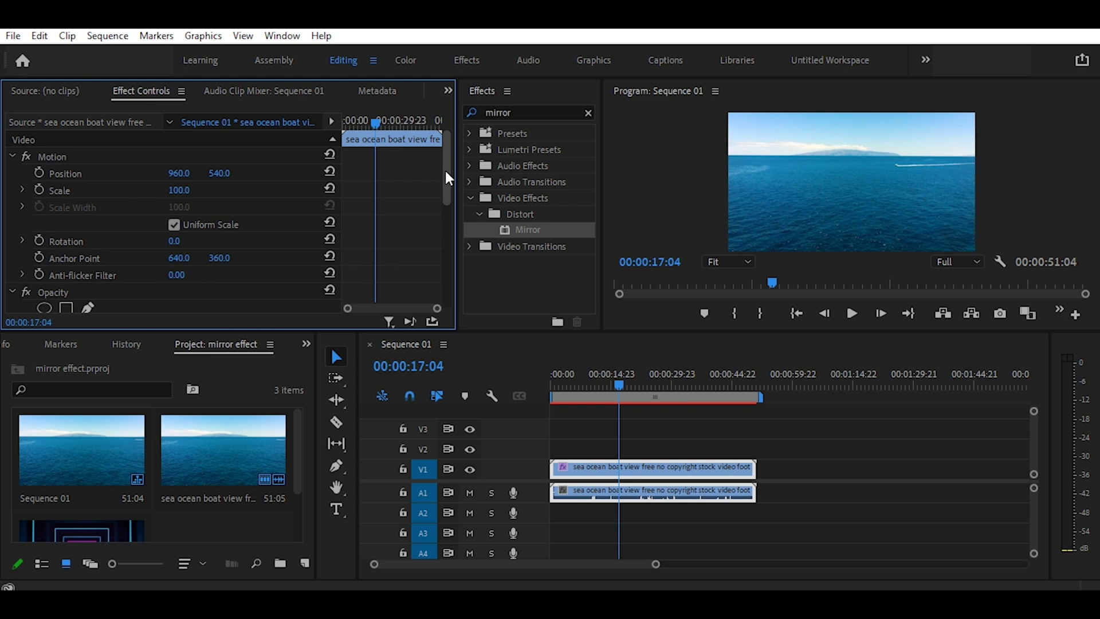
Step: Set Mirror Reflection Angle to 44° and Reflection Center to 1280, 51, then preview an earlier frame
scroll(431, 252, "down", 5)
scroll(429, 255, "down", 3)
scroll(426, 263, "down", 2)
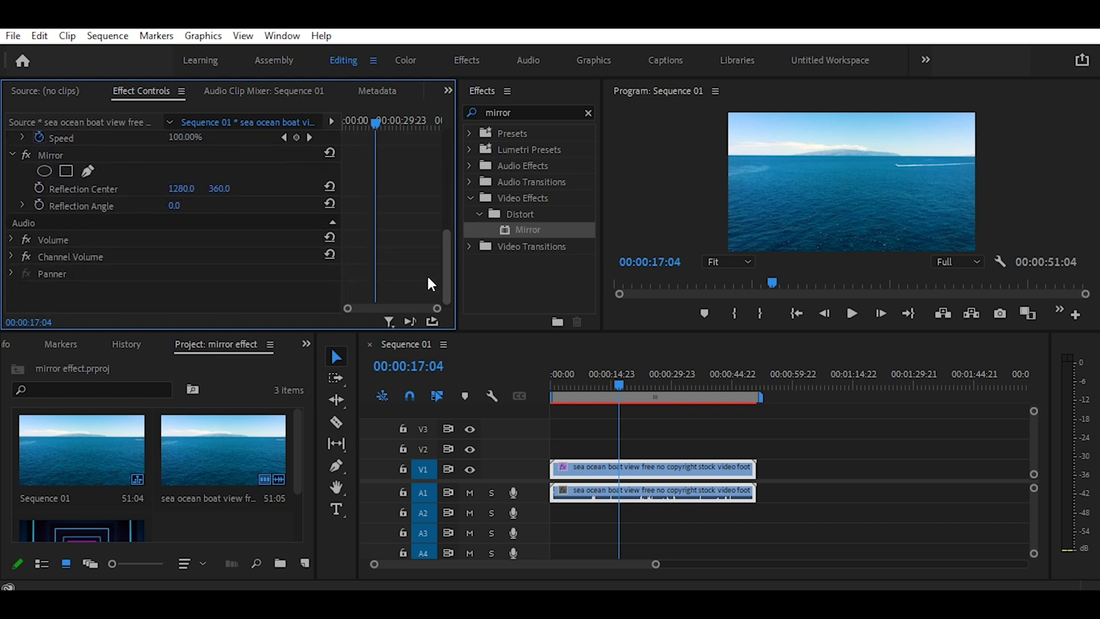
scroll(428, 272, "up", 2)
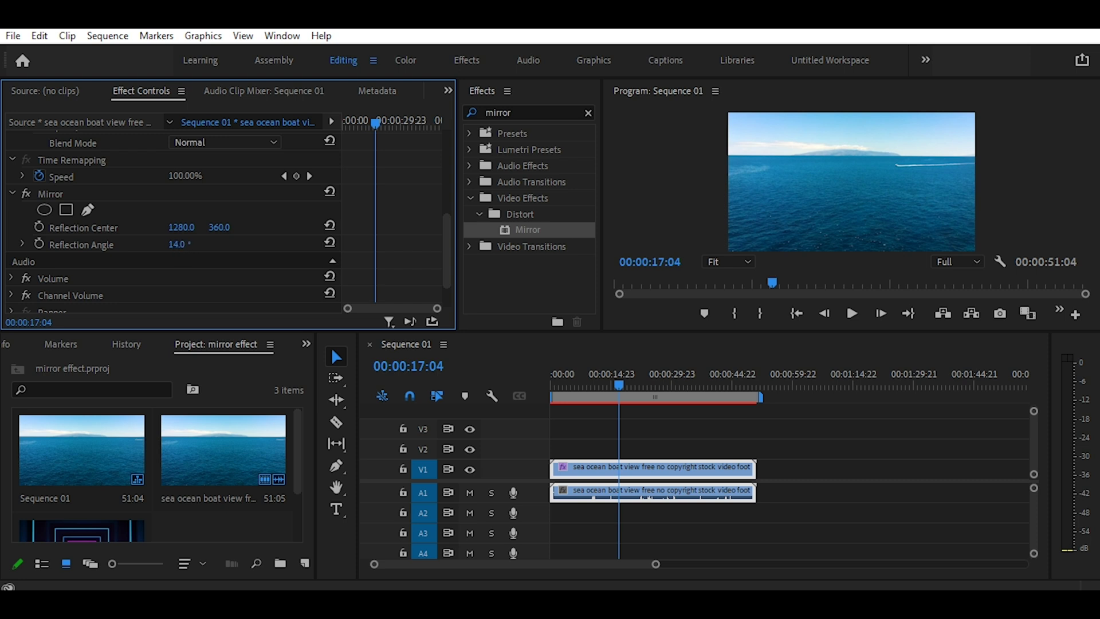
mouse_move(179, 247)
left_mouse_down()
mouse_move(243, 247)
mouse_move(216, 247)
left_mouse_up()
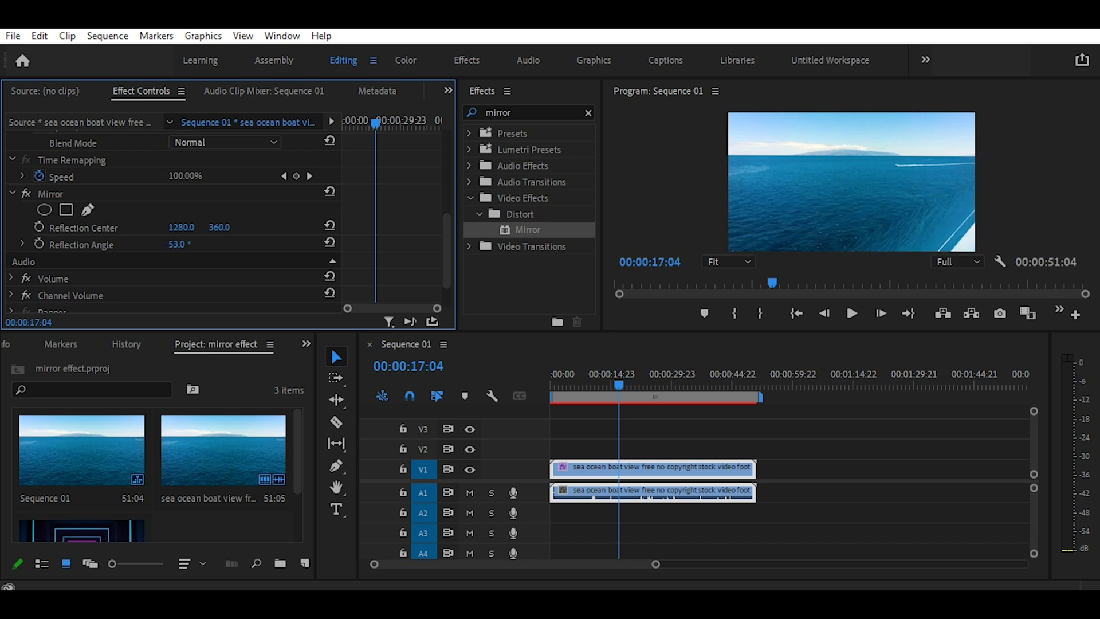
left_click_drag(209, 247, 204, 247)
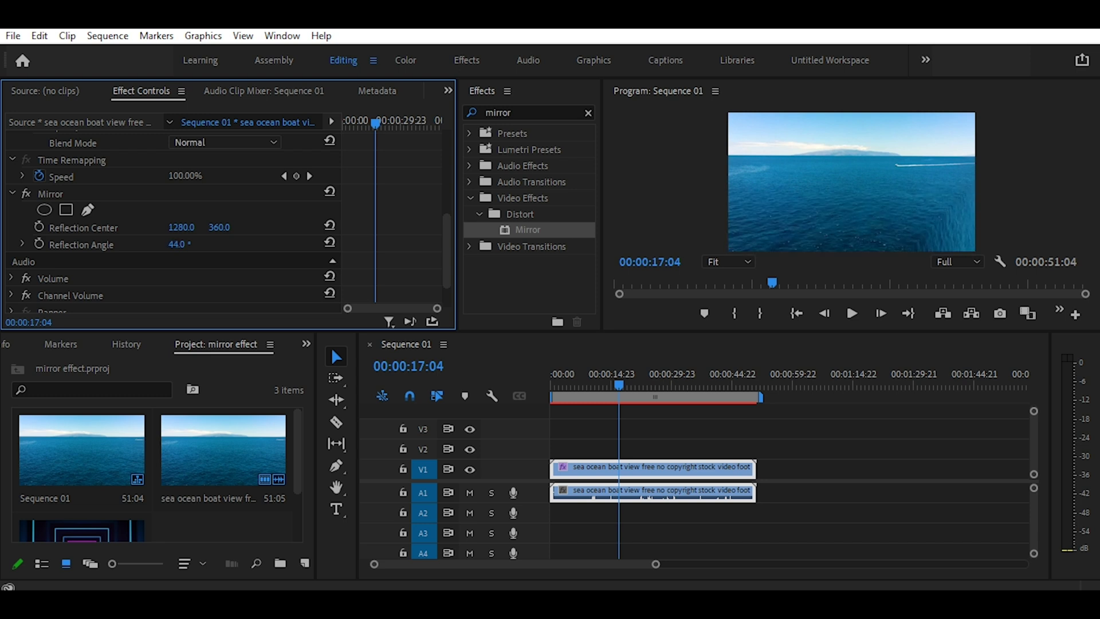
mouse_move(220, 228)
left_mouse_down()
mouse_move(189, 228)
mouse_move(214, 228)
left_mouse_up()
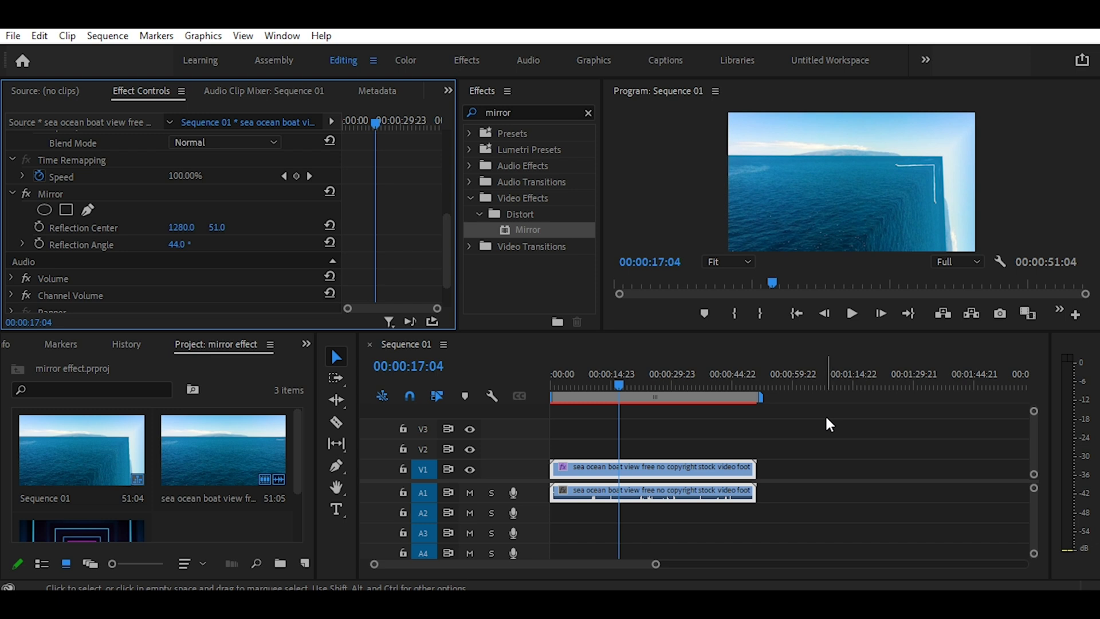
mouse_move(621, 385)
left_mouse_down()
mouse_move(565, 384)
mouse_move(621, 390)
mouse_move(576, 390)
left_mouse_up()
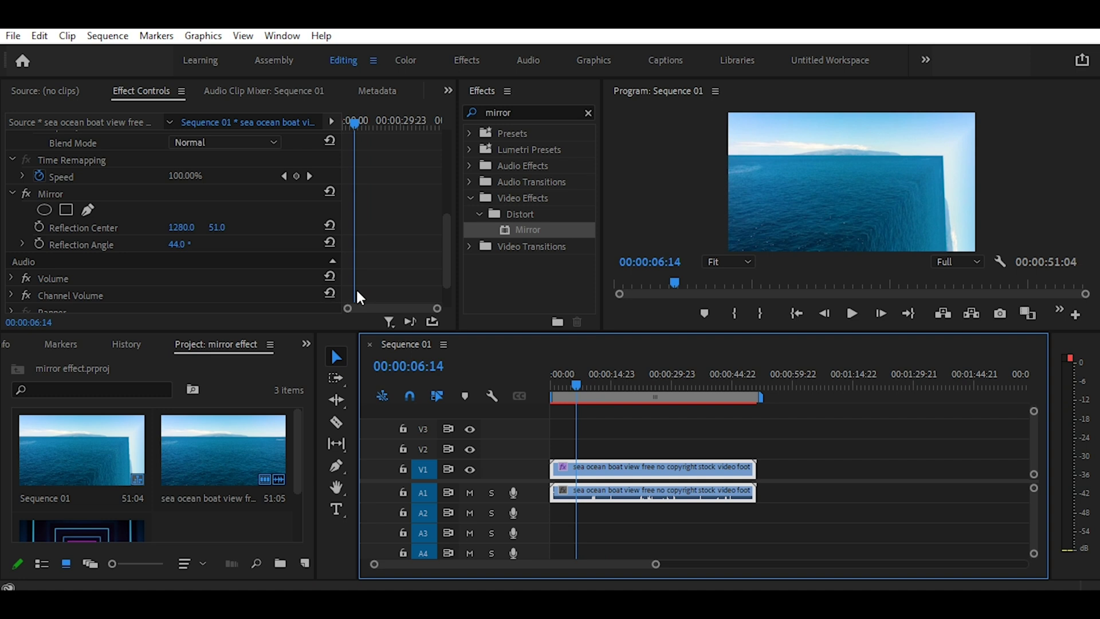
Step: Reset the Mirror Reflection Angle and swing it to around -100°, previewing later in the clip
left_click(329, 243)
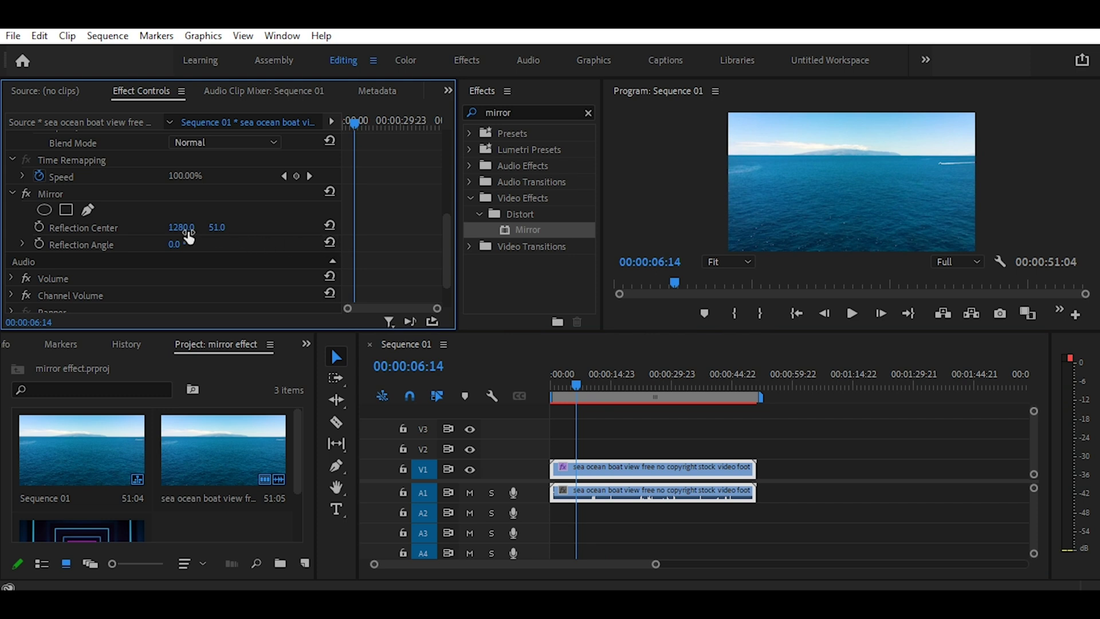
left_click_drag(174, 247, 77, 247)
left_click_drag(76, 248, 168, 245)
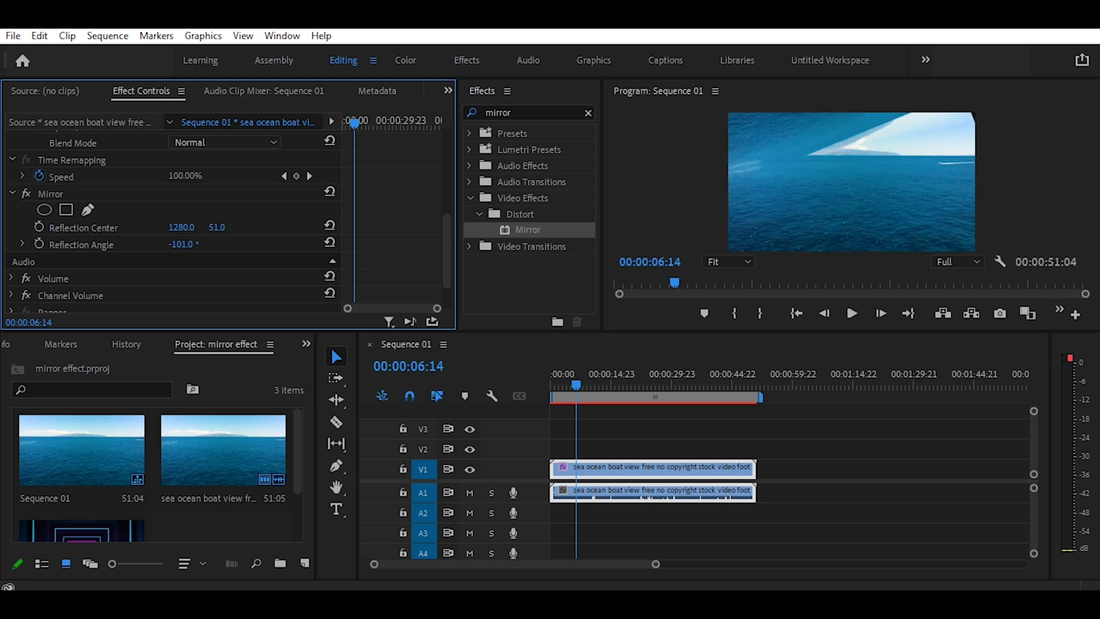
left_click_drag(181, 244, 181, 244)
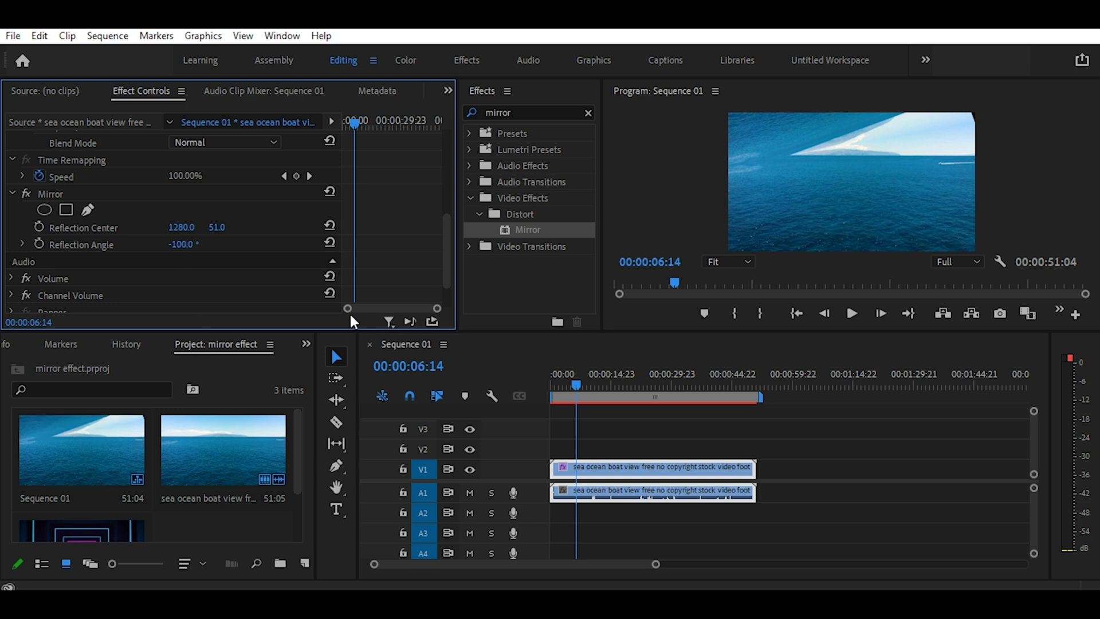
mouse_move(575, 378)
left_mouse_down()
mouse_move(716, 379)
mouse_move(583, 380)
left_mouse_up()
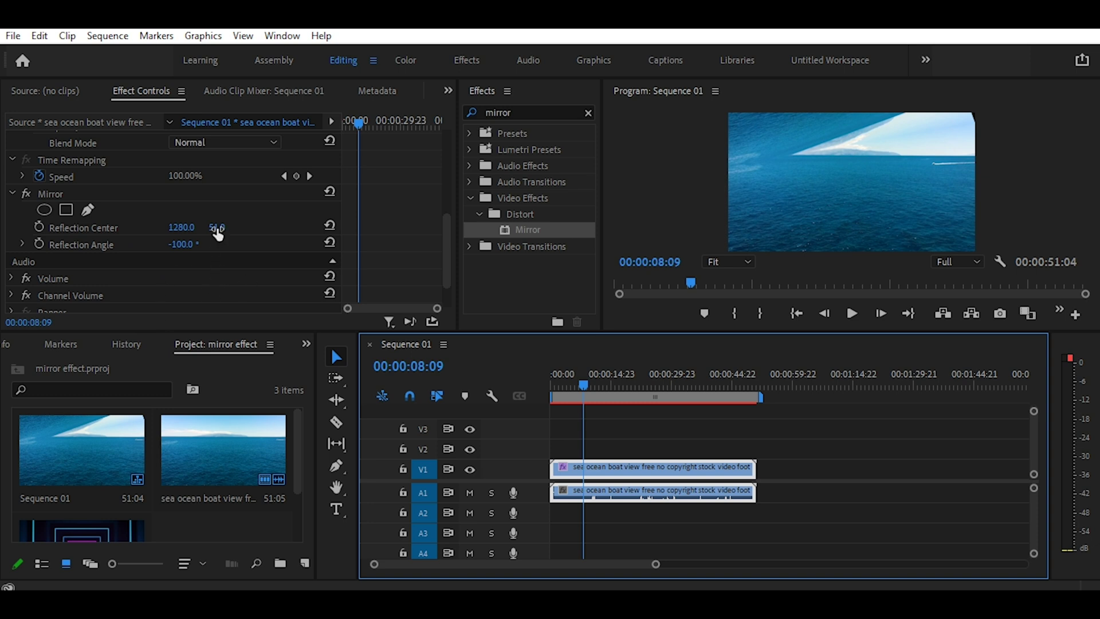
Step: Set Reflection Center Y to 239 and settle the Reflection Angle at -134°
left_click_drag(217, 228, 359, 227)
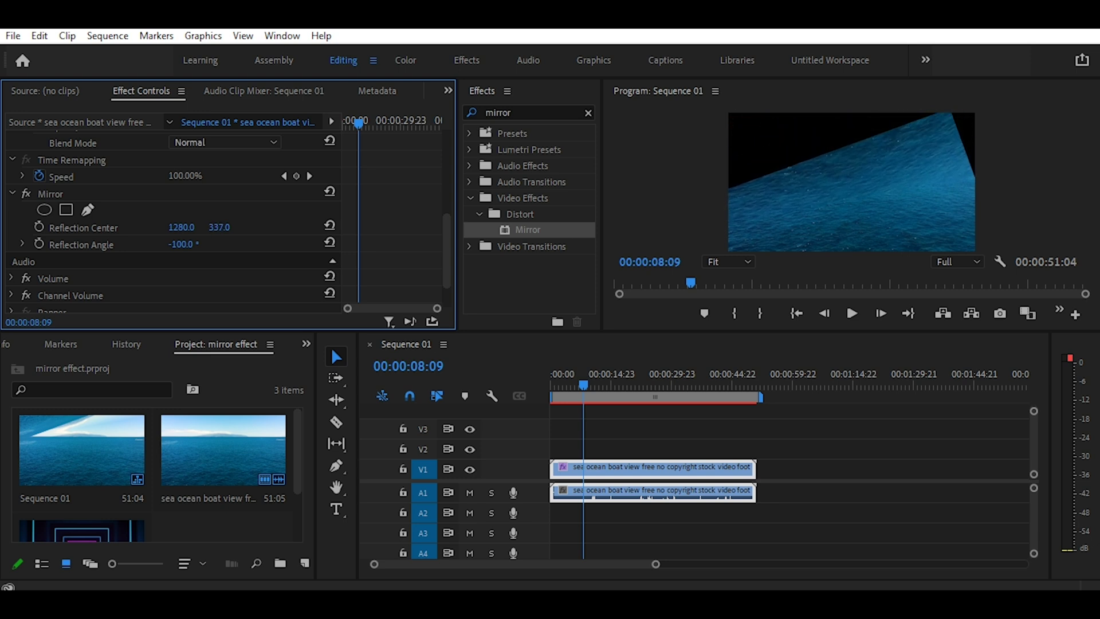
left_click_drag(360, 227, 303, 227)
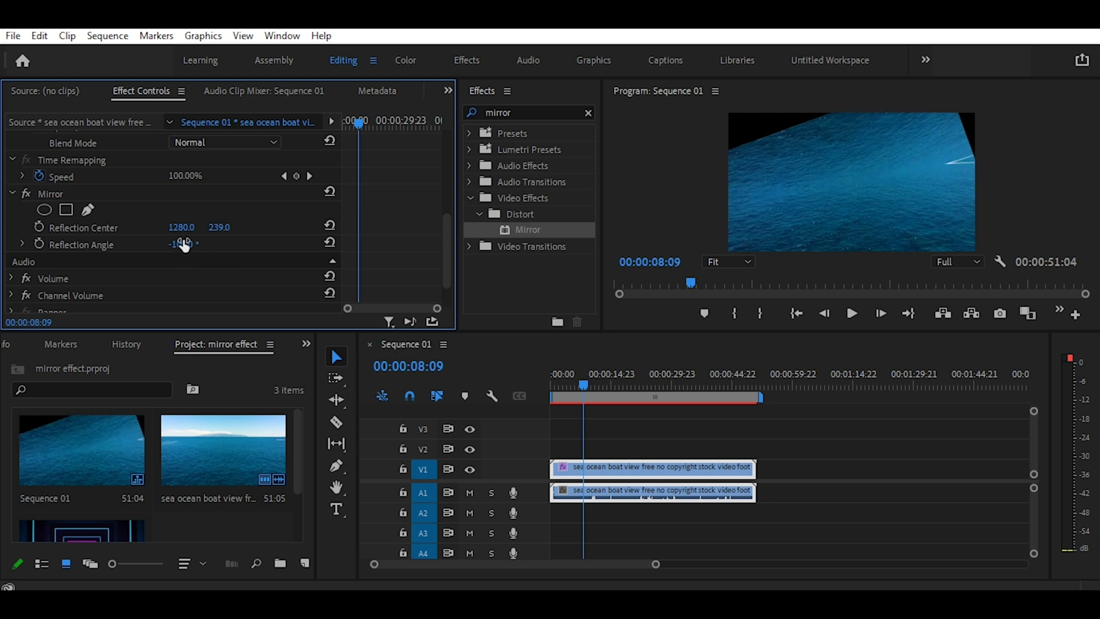
mouse_move(184, 246)
left_mouse_down()
mouse_move(170, 247)
mouse_move(226, 246)
mouse_move(204, 246)
left_mouse_up()
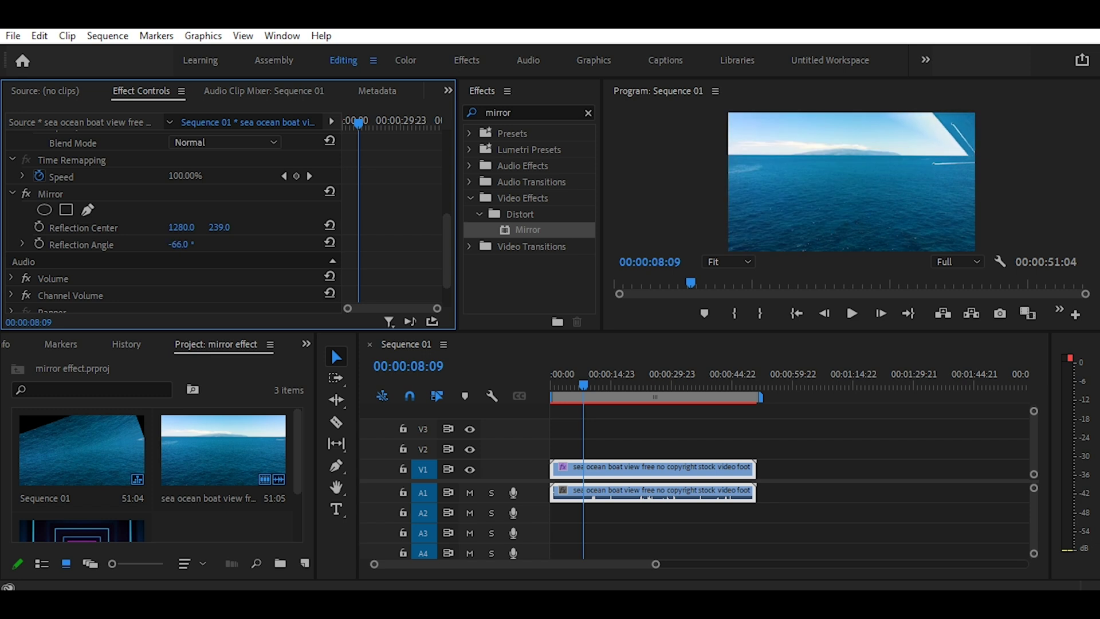
left_click_drag(204, 247, 190, 246)
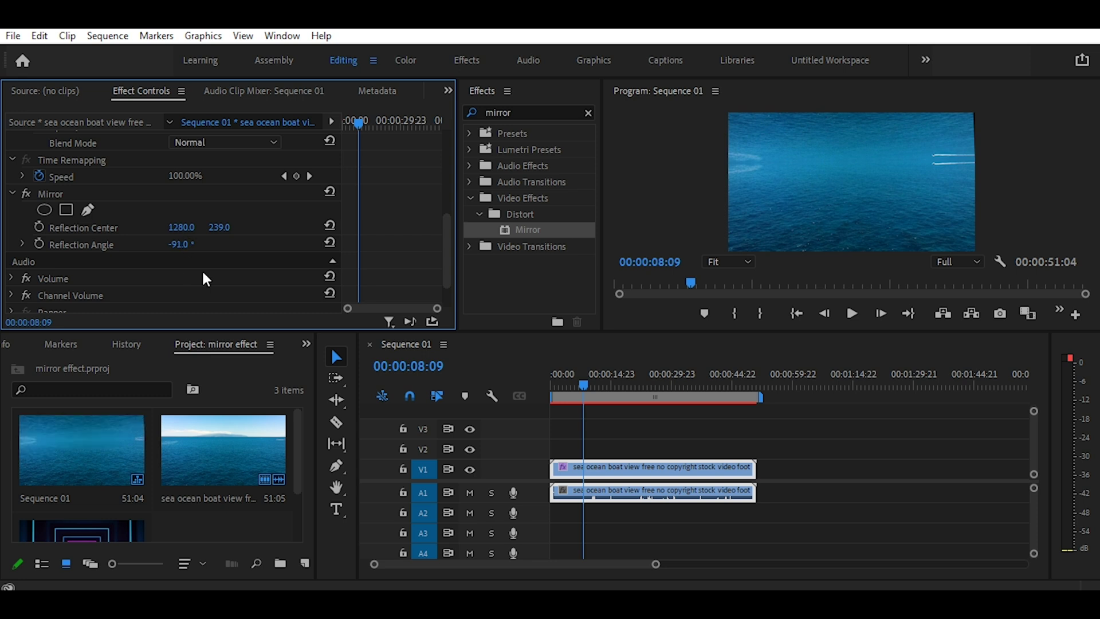
left_click_drag(178, 244, 154, 244)
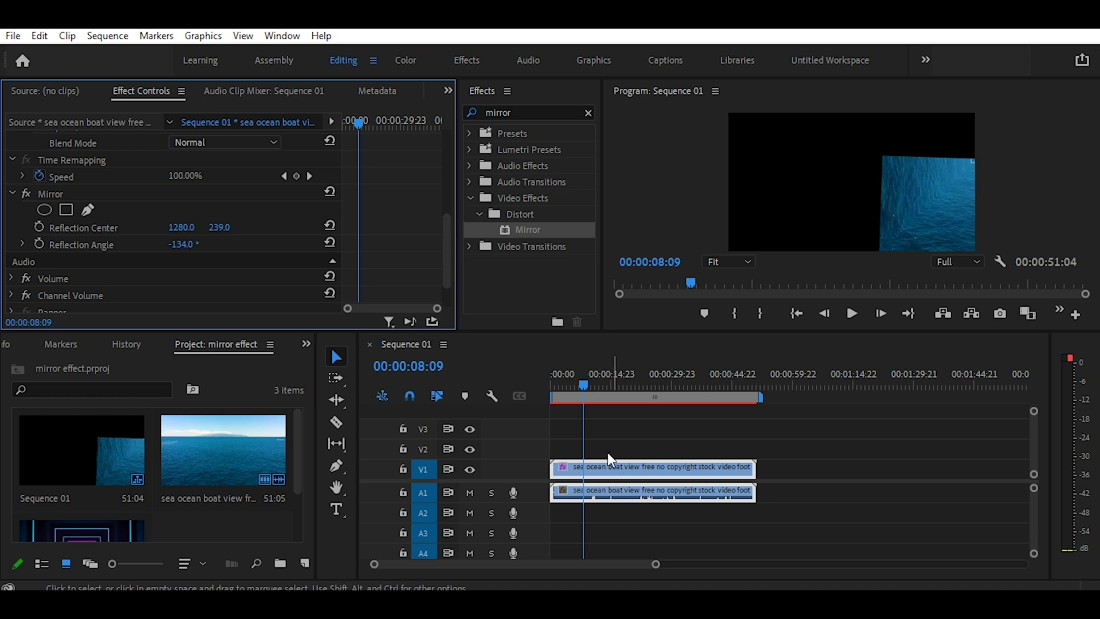
mouse_move(587, 381)
left_mouse_down()
mouse_move(631, 398)
mouse_move(548, 394)
left_mouse_up()
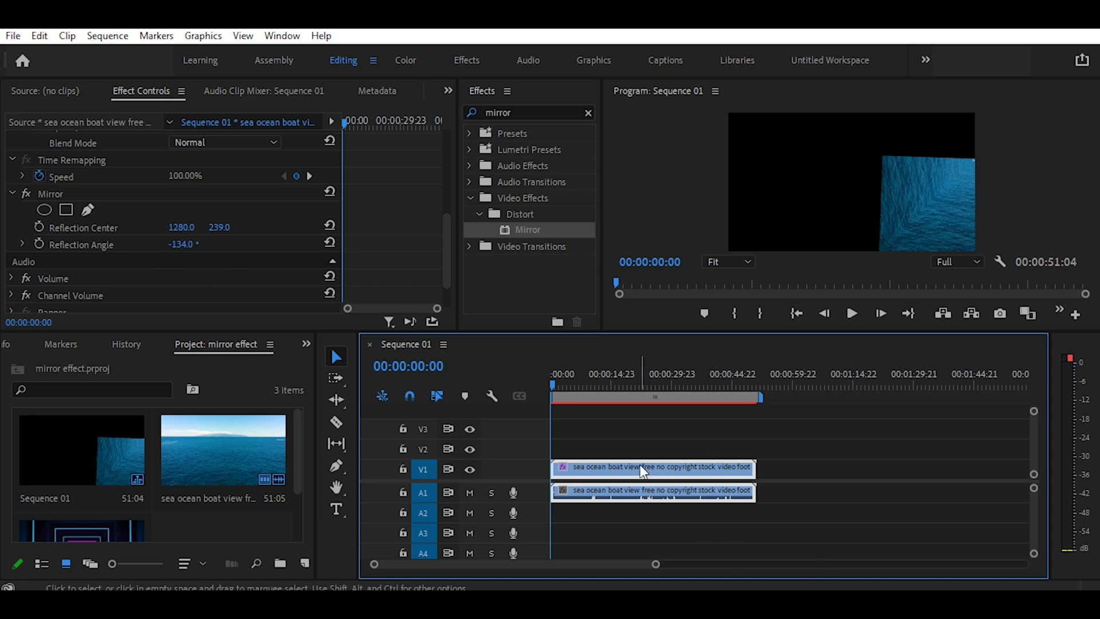
key("Delete")
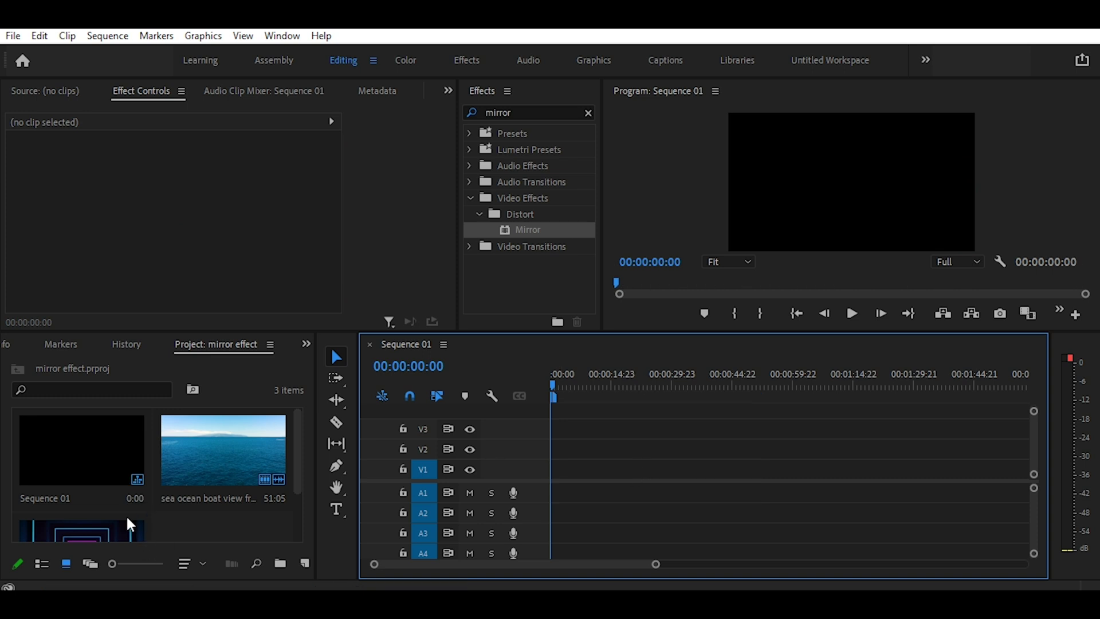
Step: Place the neon tunnel clip's video on track V1 of the sequence
double_click(95, 527)
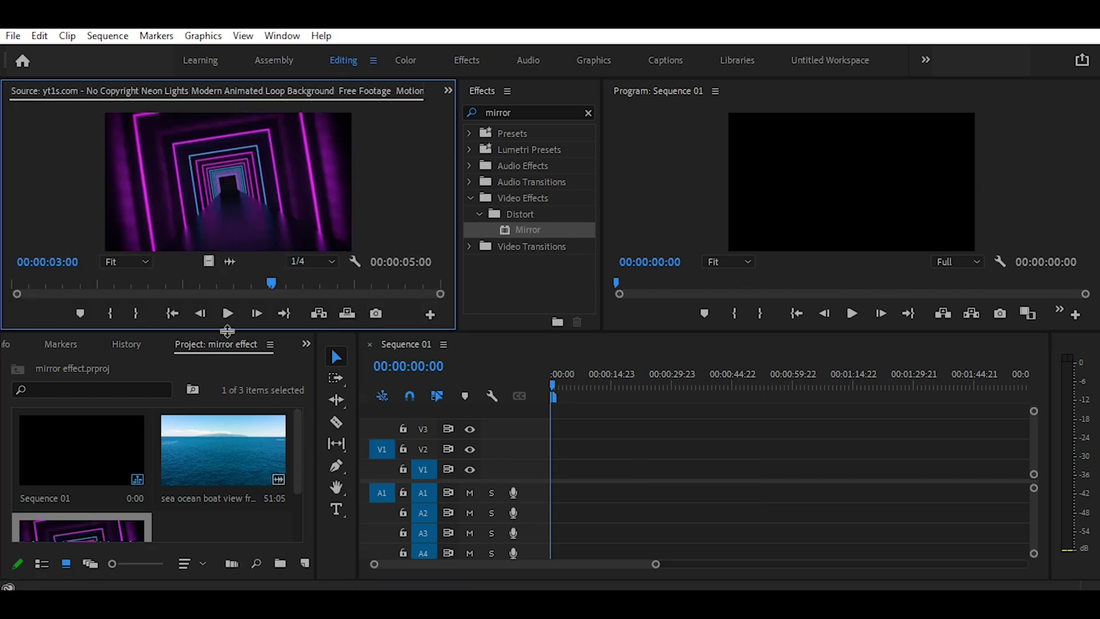
left_click_drag(209, 261, 547, 471)
left_click(565, 372)
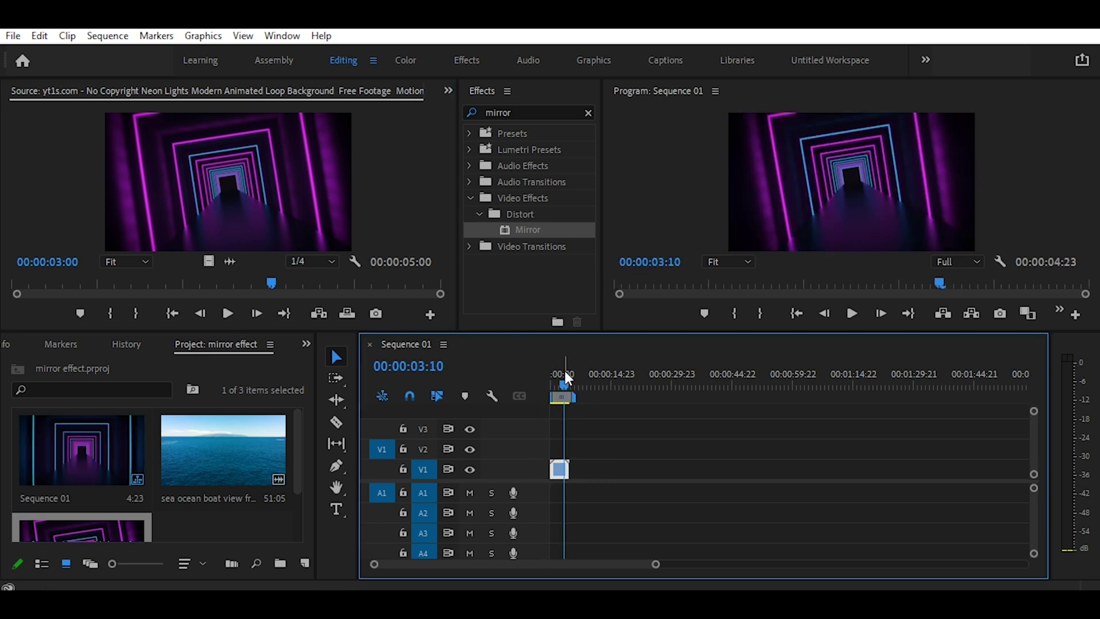
Step: Zoom the timeline in on the neon clip, rewind the playhead and apply the Mirror effect
key("equal")
key("equal")
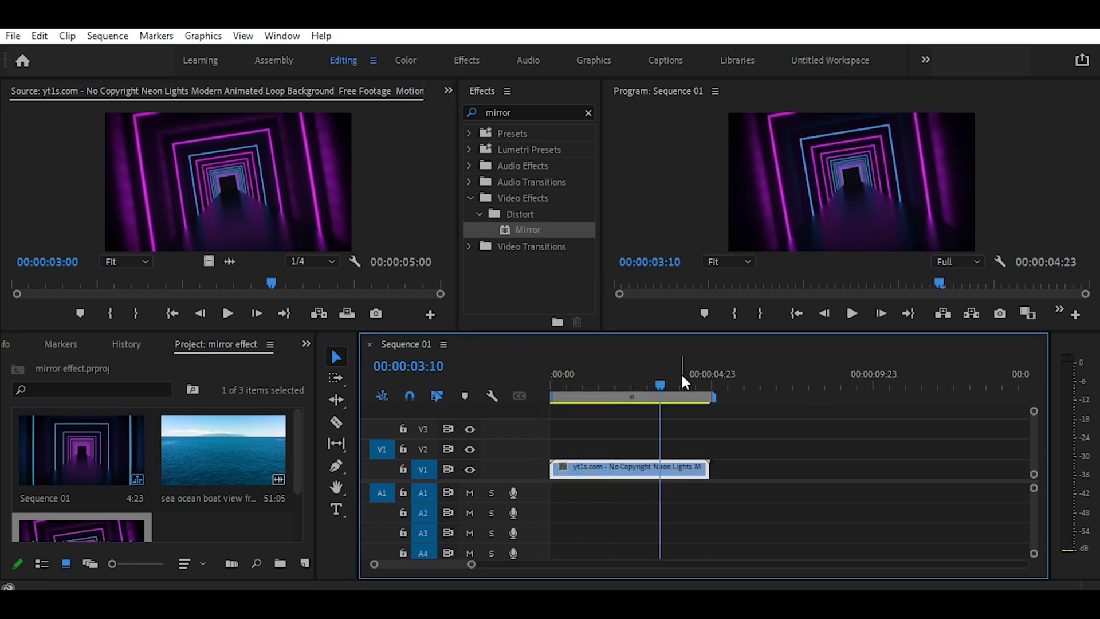
left_click_drag(631, 391, 552, 403)
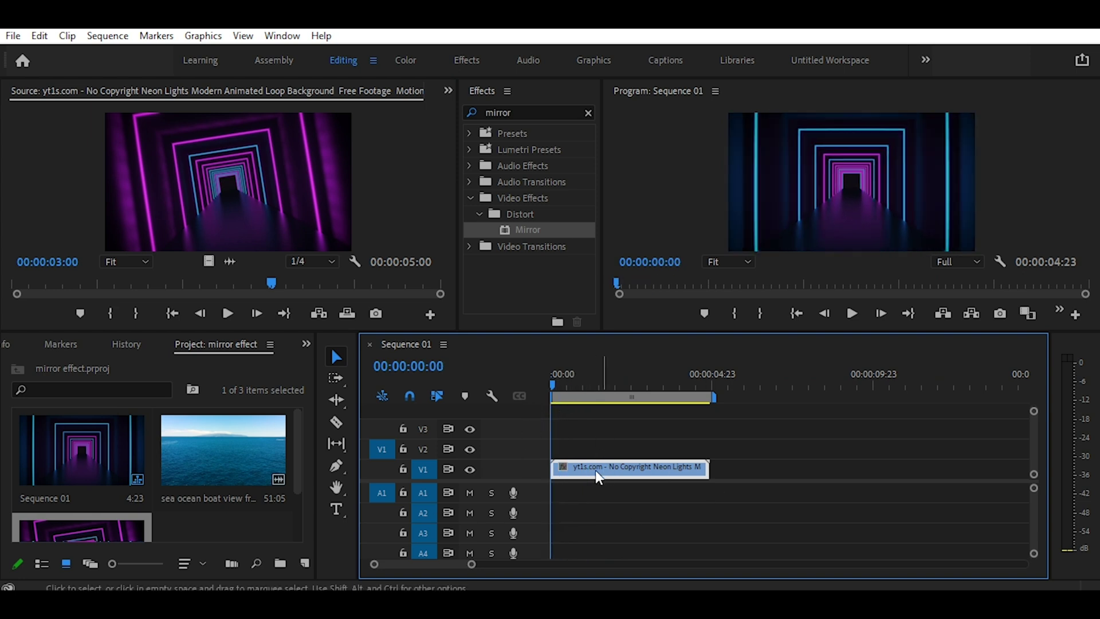
mouse_move(516, 228)
left_mouse_down()
mouse_move(555, 403)
mouse_move(583, 465)
left_mouse_up()
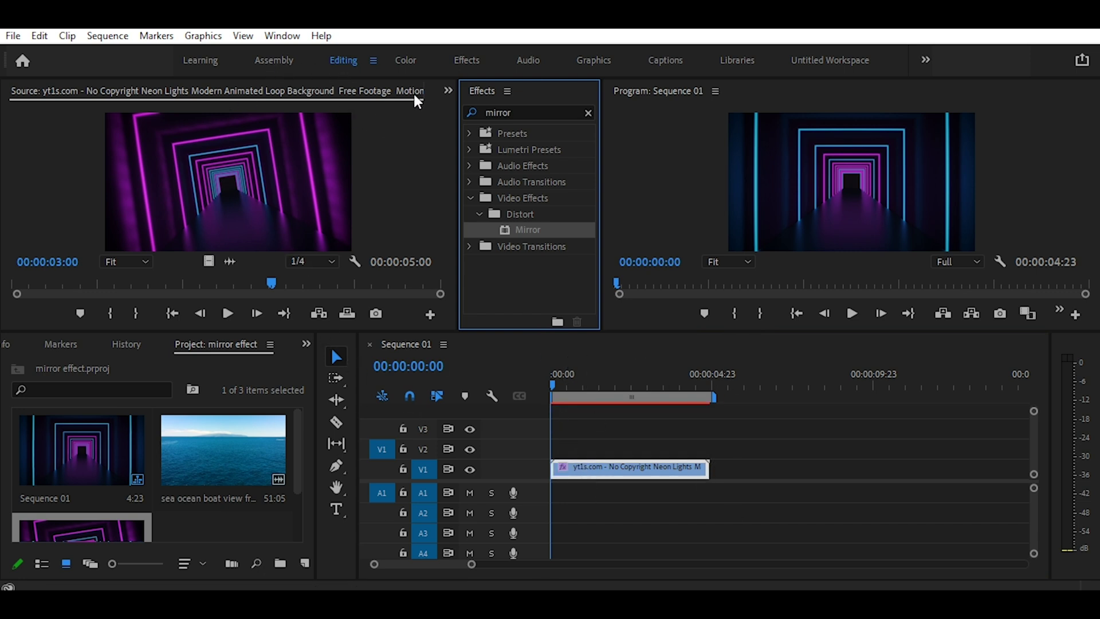
Step: Show the selected neon clip's effects in Effect Controls
left_click(448, 91)
left_click(465, 127)
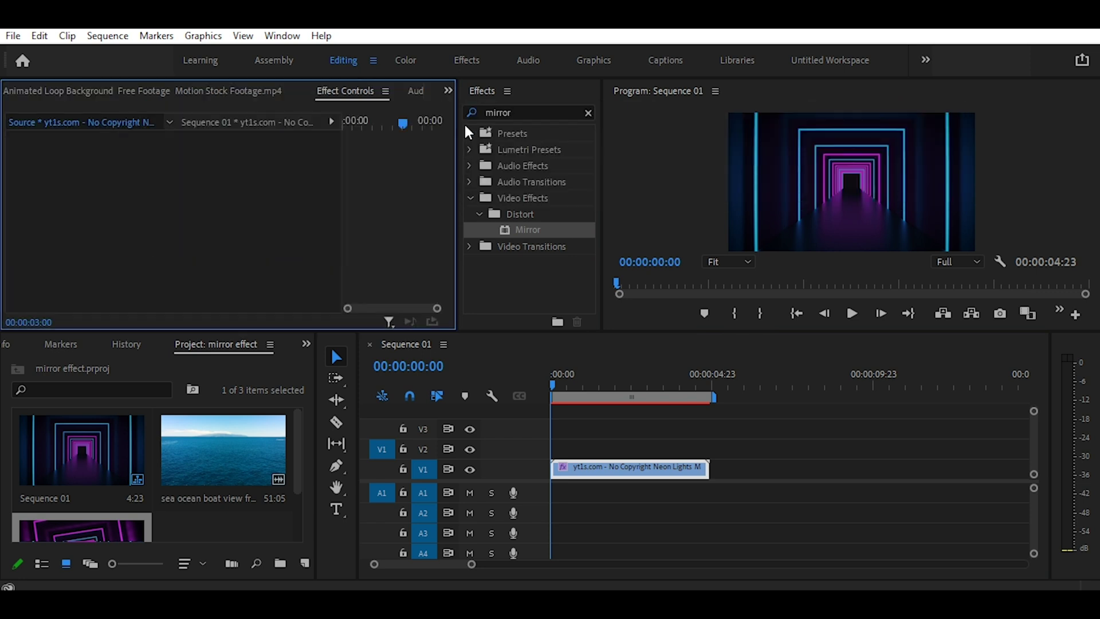
left_click(585, 466)
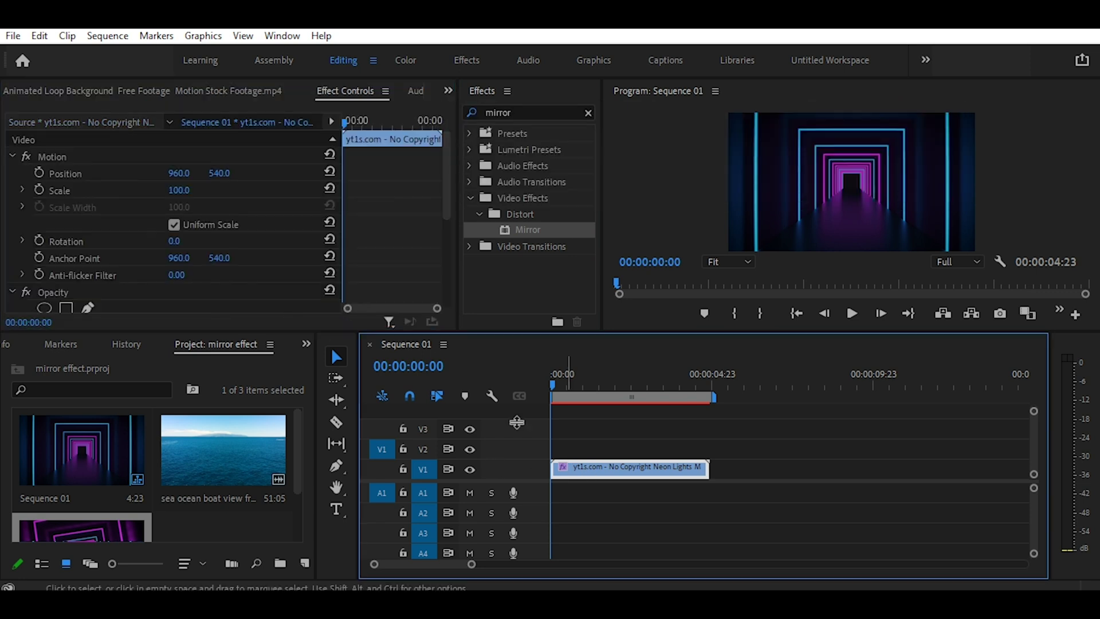
left_click_drag(448, 164, 435, 270)
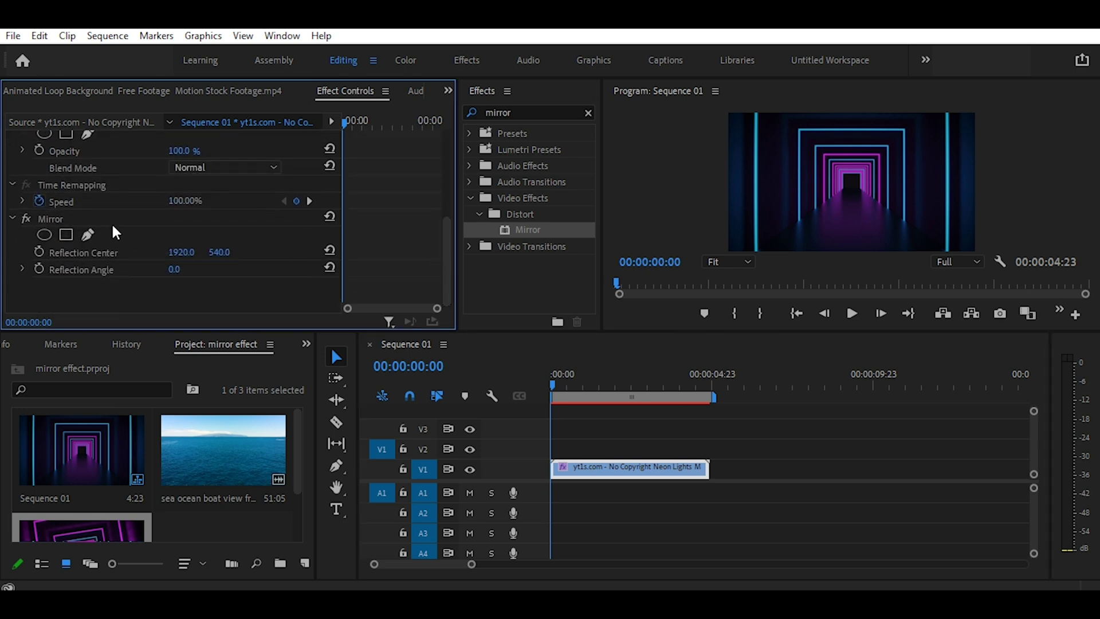
Step: Set Mirror's Reflection Angle to exactly 90° and scrub the clip to preview
left_click(172, 268)
type("90")
key("Return")
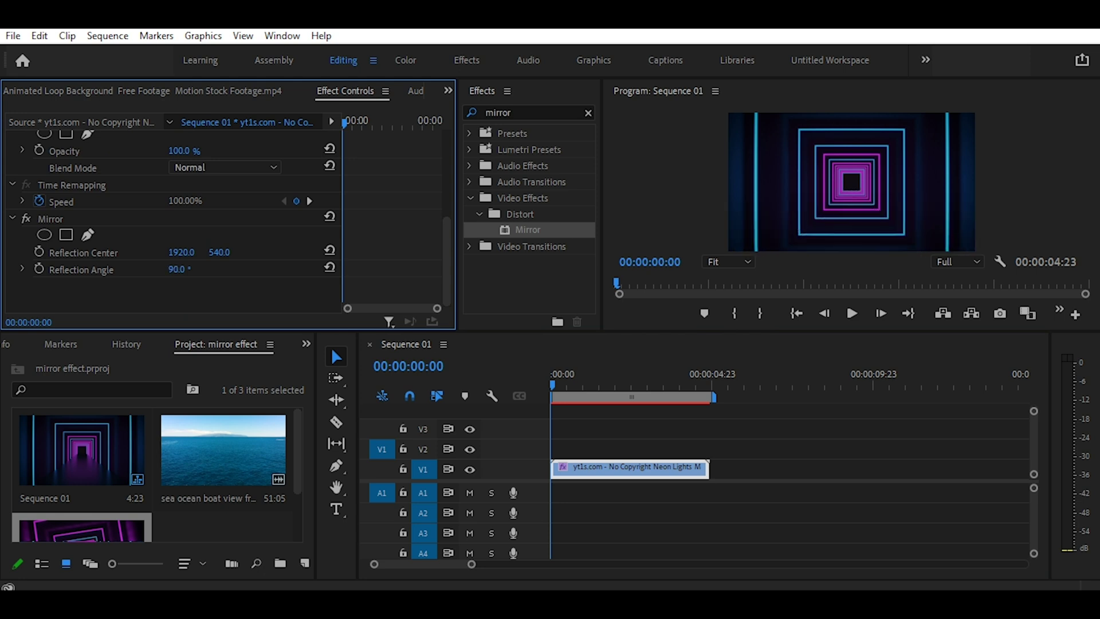
left_click_drag(176, 269, 177, 268)
left_click(180, 268)
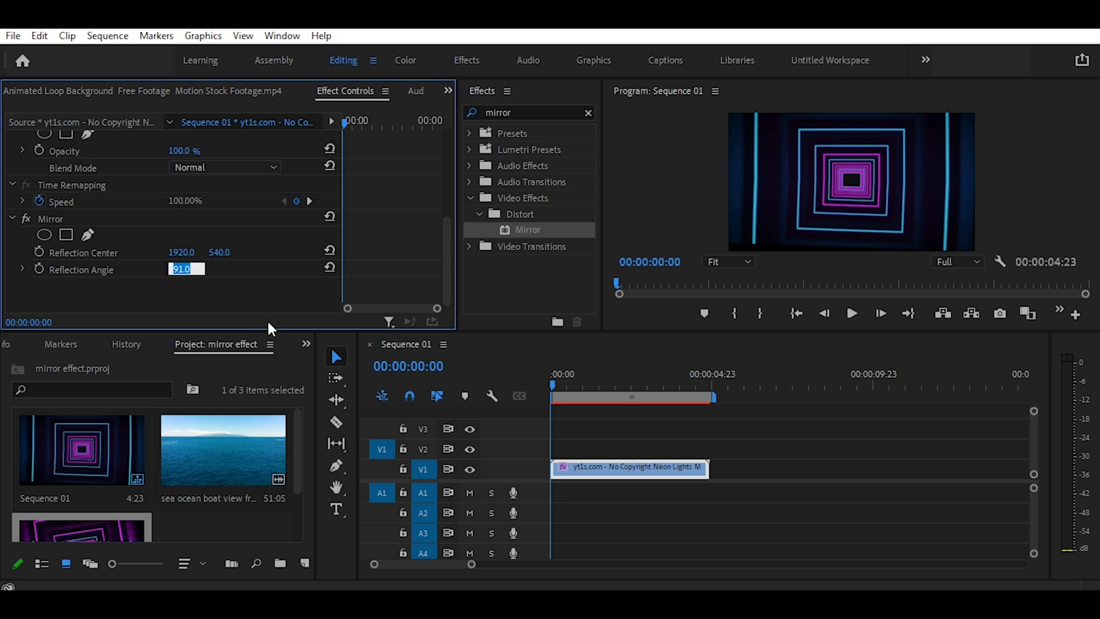
type("90")
key("Return")
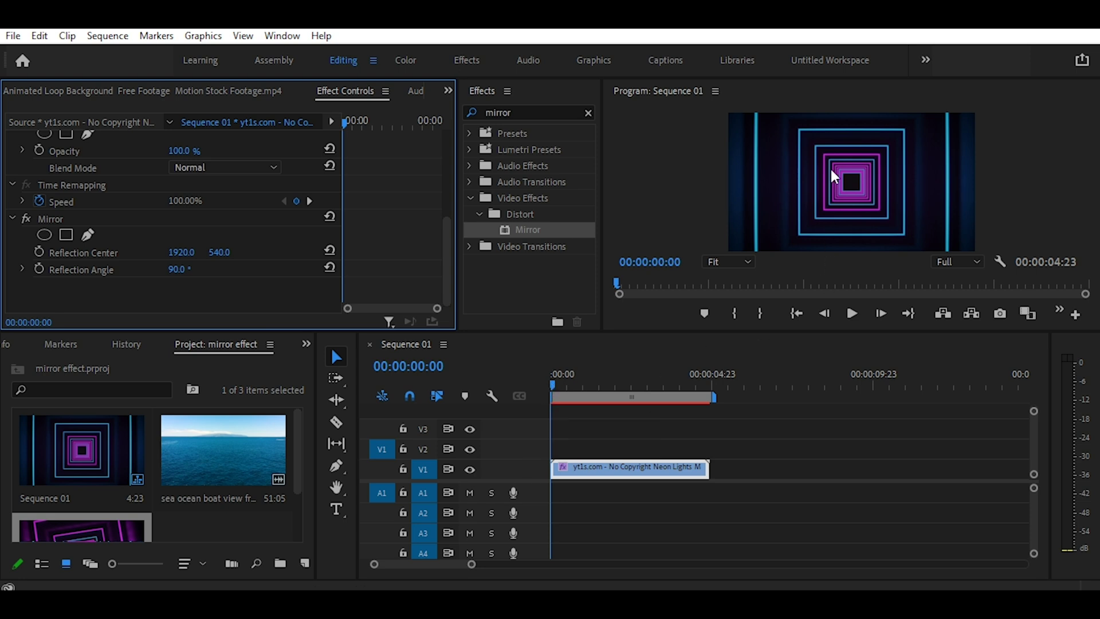
left_click_drag(555, 380, 642, 398)
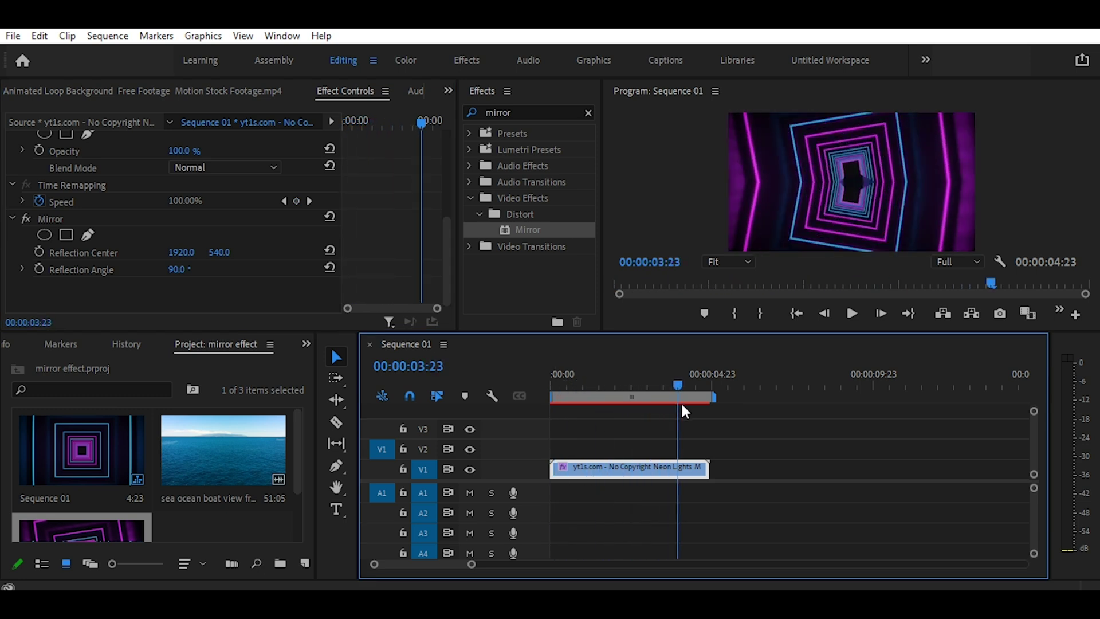
Step: Scrub the playhead to preview the neon frame about 3 seconds in
mouse_move(714, 411)
left_mouse_down()
mouse_move(608, 421)
mouse_move(661, 423)
left_mouse_up()
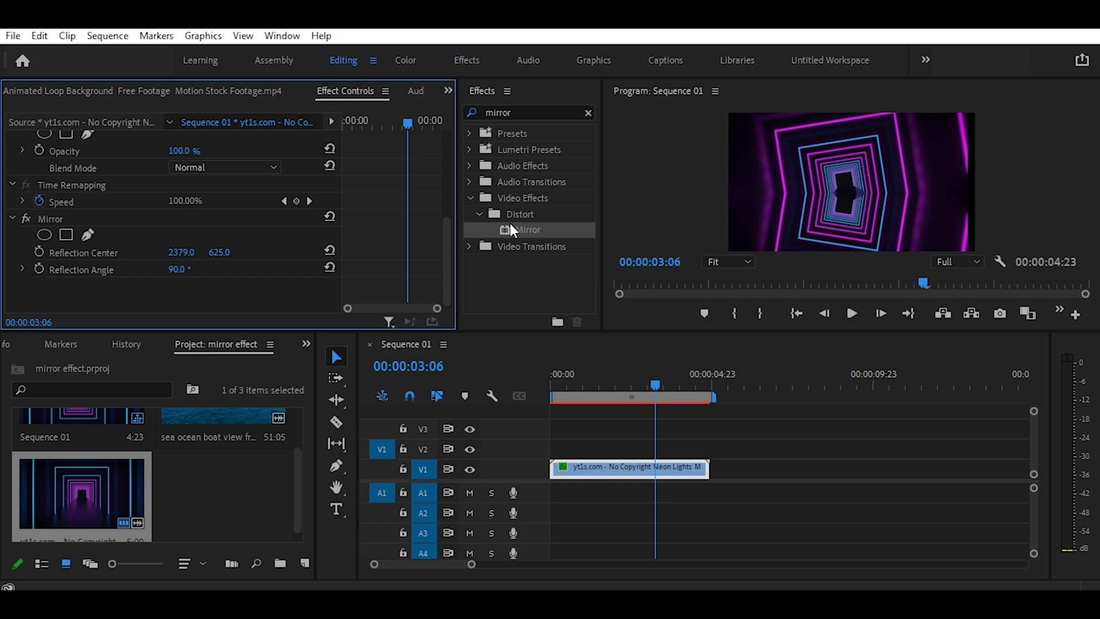
Step: Add a second Mirror to the neon clip with a 110° Reflection Angle, then preview it
left_click_drag(504, 230, 595, 465)
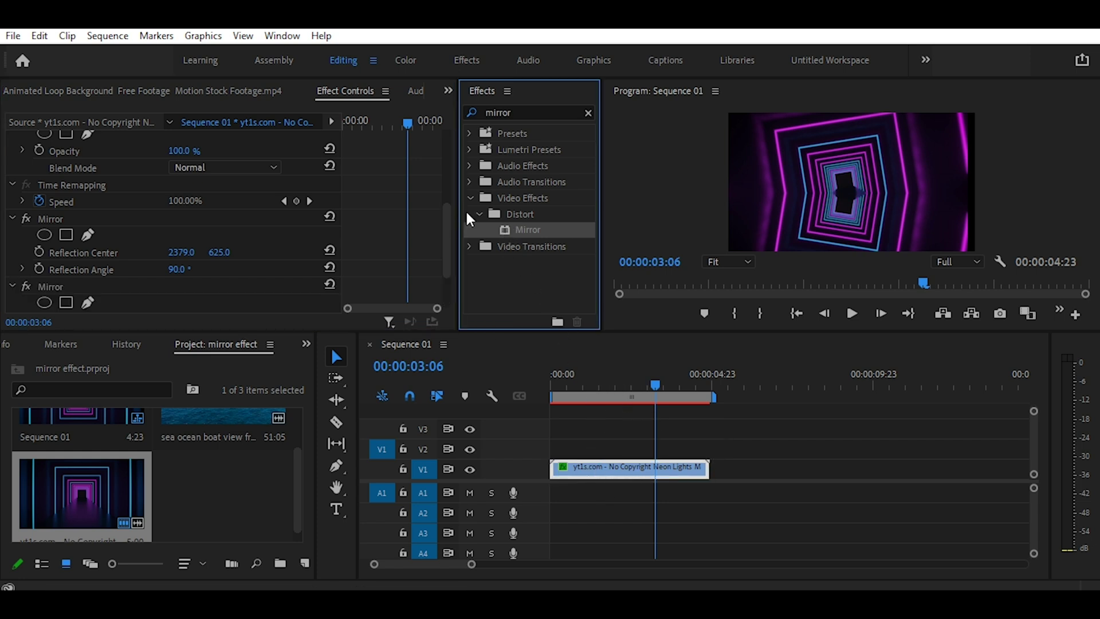
left_click_drag(448, 244, 432, 318)
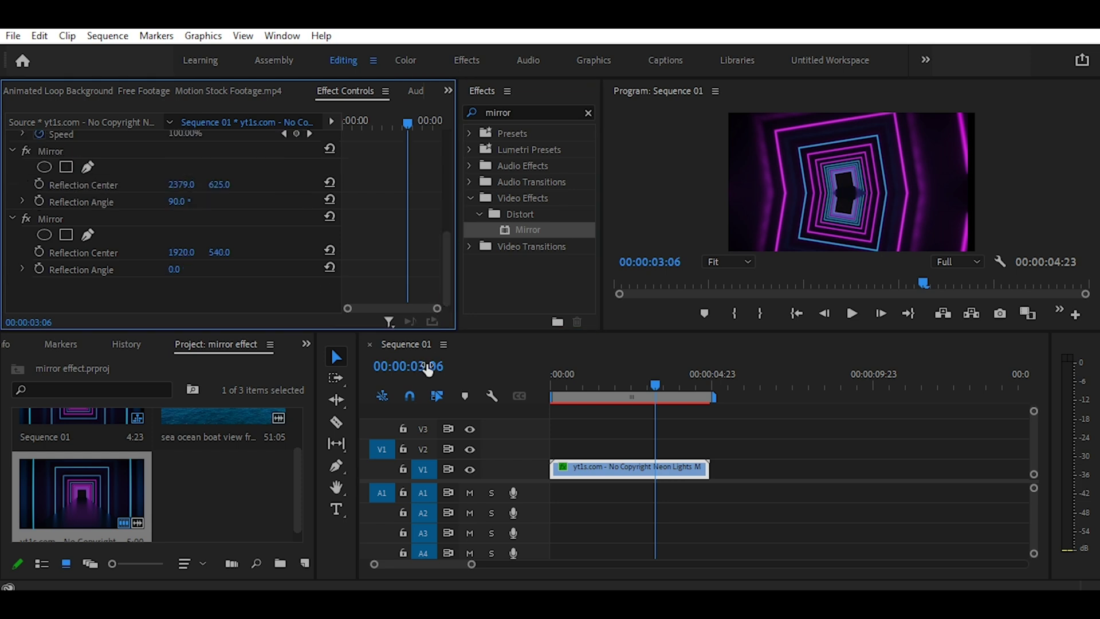
left_click_drag(172, 270, 235, 269)
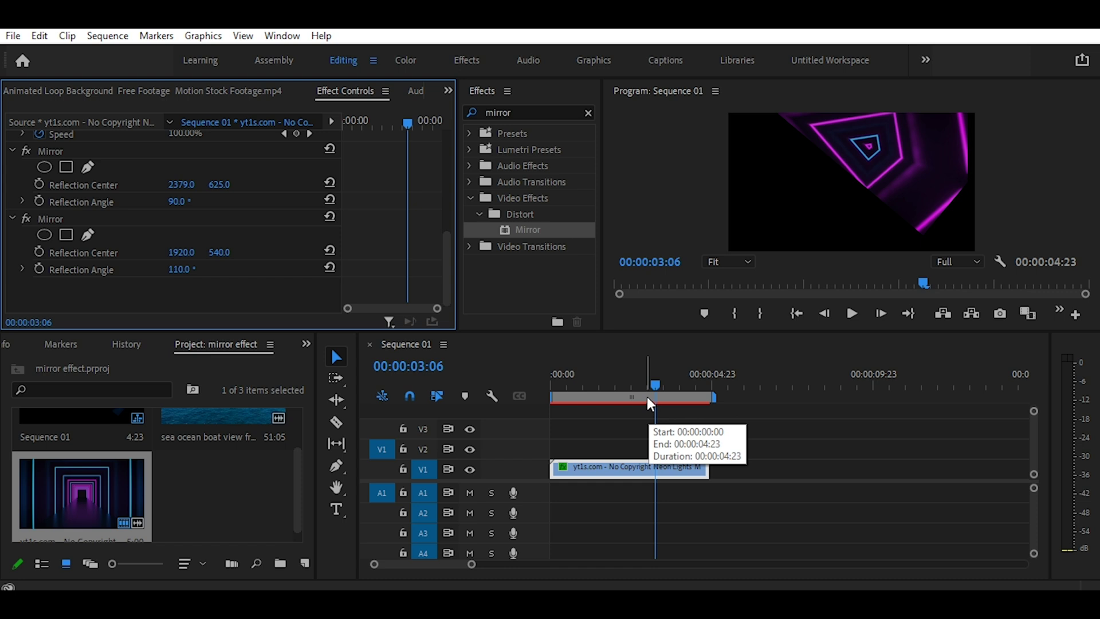
left_click_drag(654, 389, 543, 377)
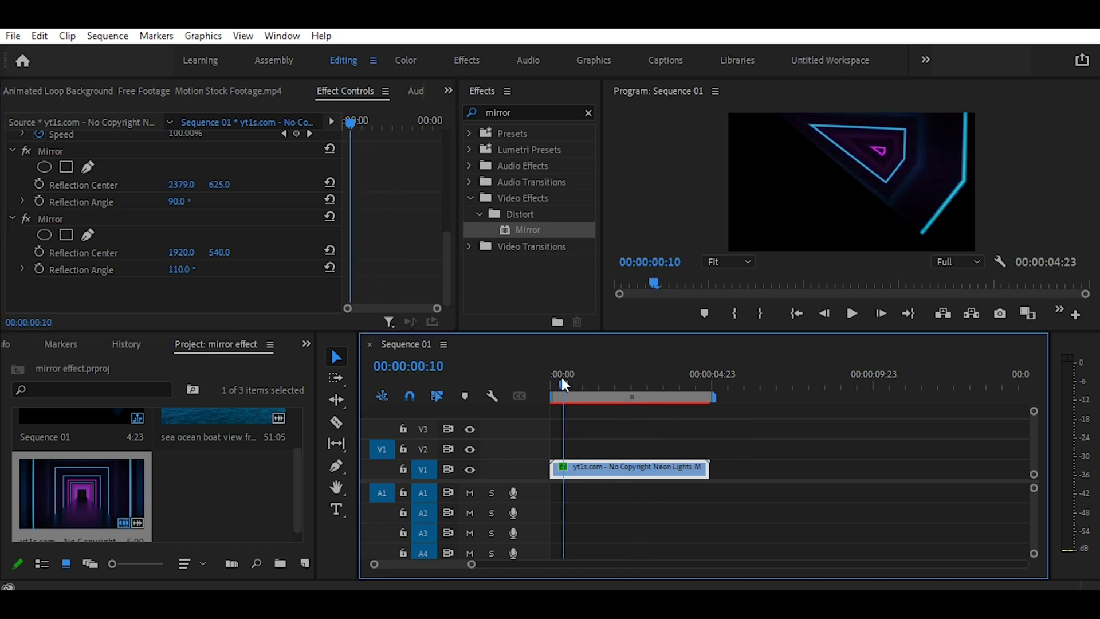
left_click_drag(550, 383, 638, 394)
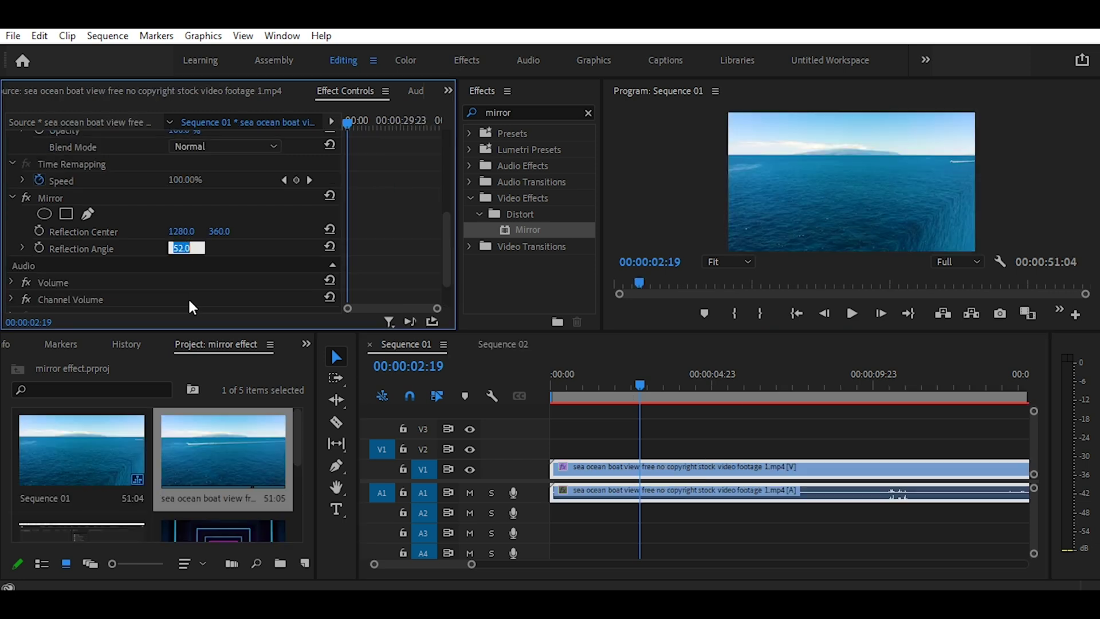
Step: Set the ocean clip's Mirror to a -52° angle with Reflection Center 1263, 520
type("-52")
key("Return")
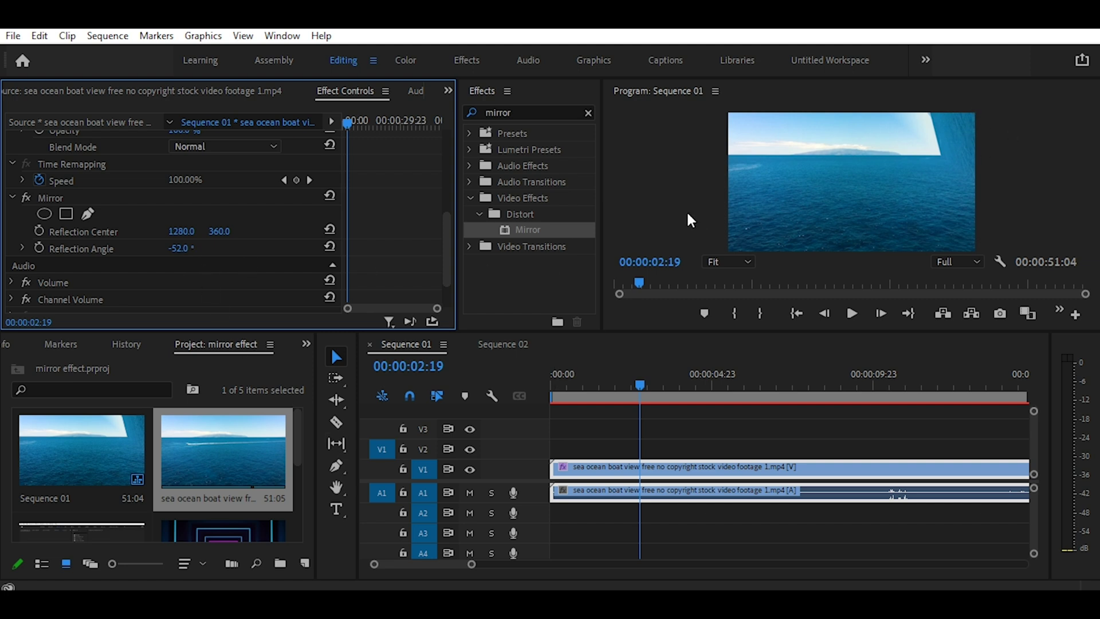
left_click_drag(219, 231, 148, 230)
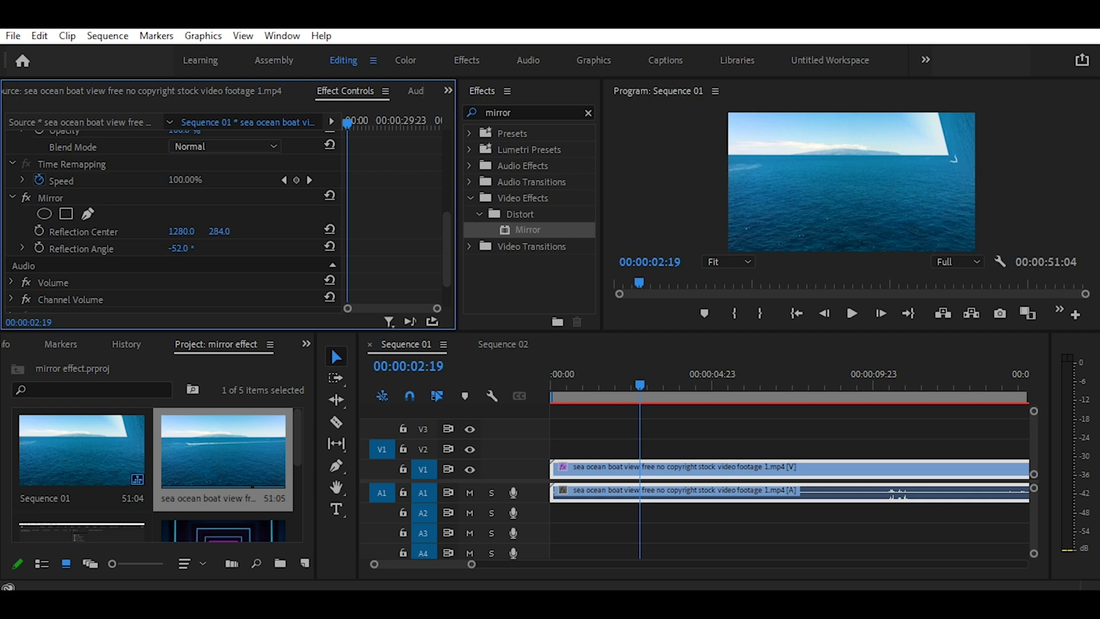
left_click_drag(219, 230, 286, 231)
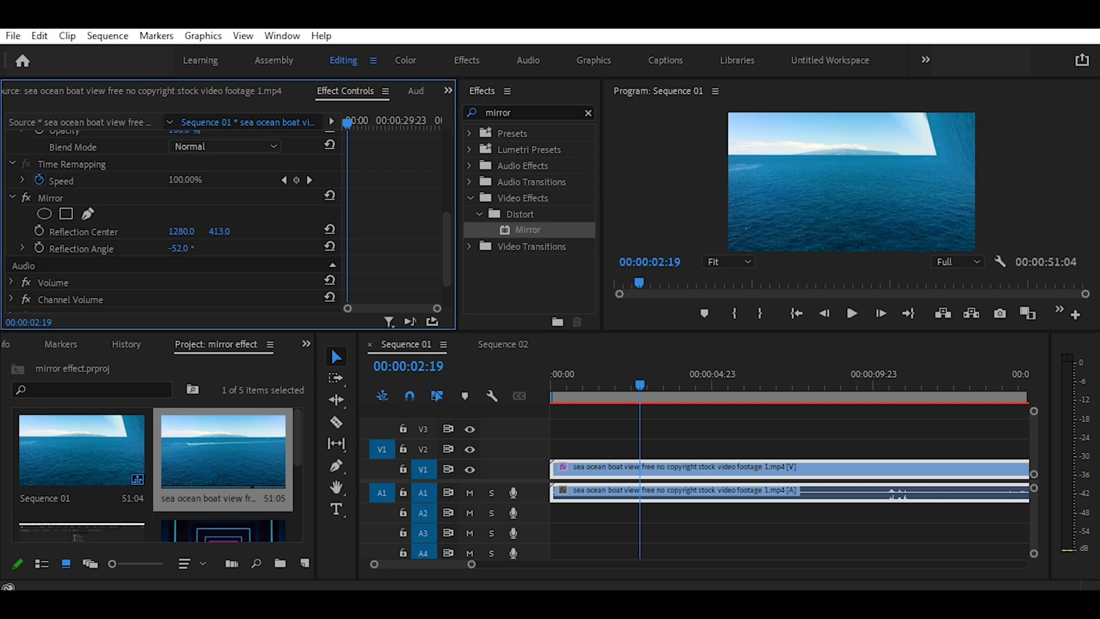
left_click_drag(218, 230, 230, 231)
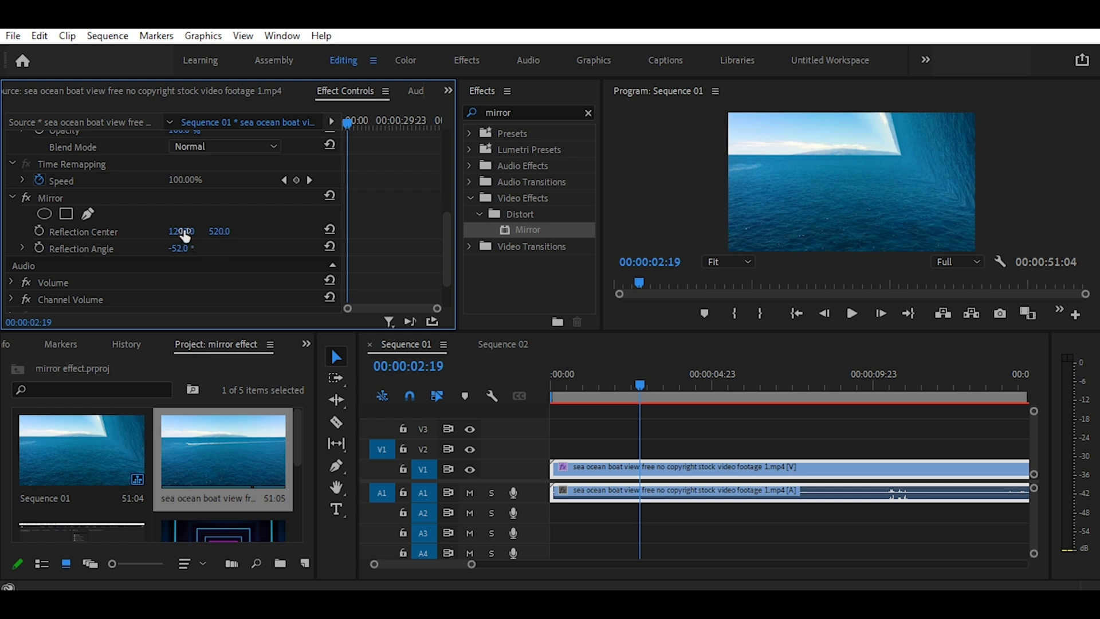
mouse_move(183, 230)
left_mouse_down()
mouse_move(270, 231)
mouse_move(220, 230)
left_mouse_up()
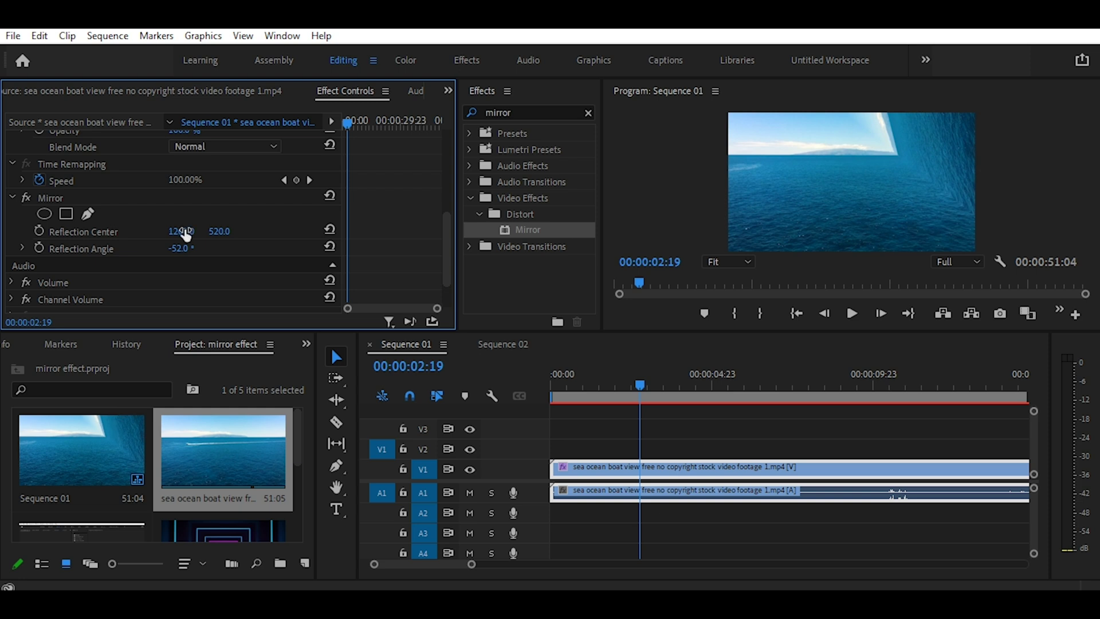
Step: Preview the mirrored ocean clip at 00:00:04:12 and add a second Mirror effect
left_click_drag(634, 383, 778, 385)
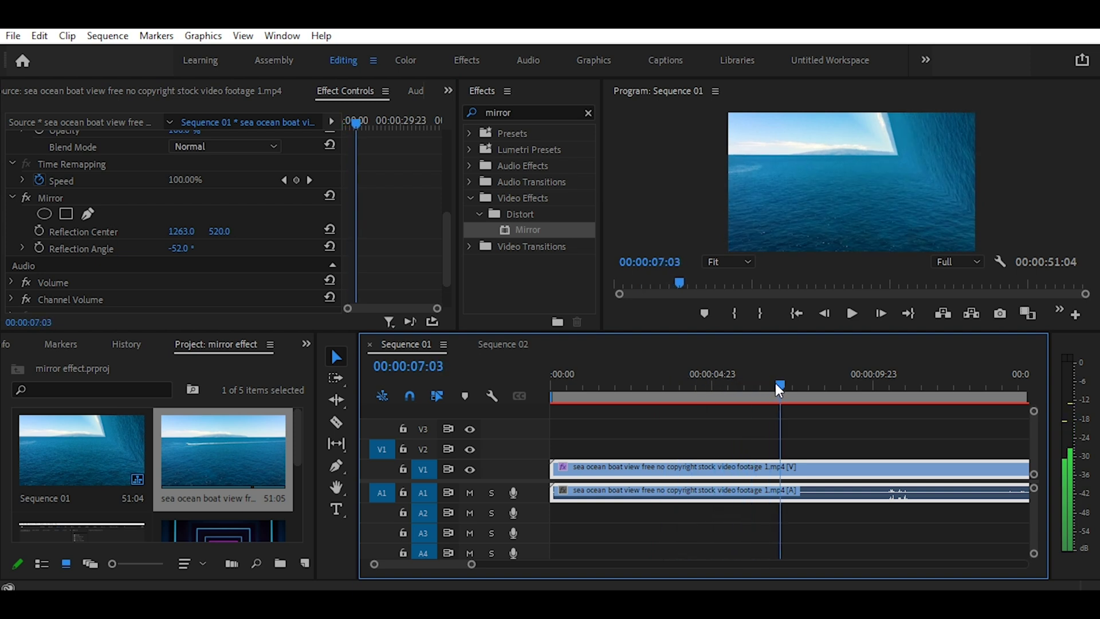
left_click(693, 388)
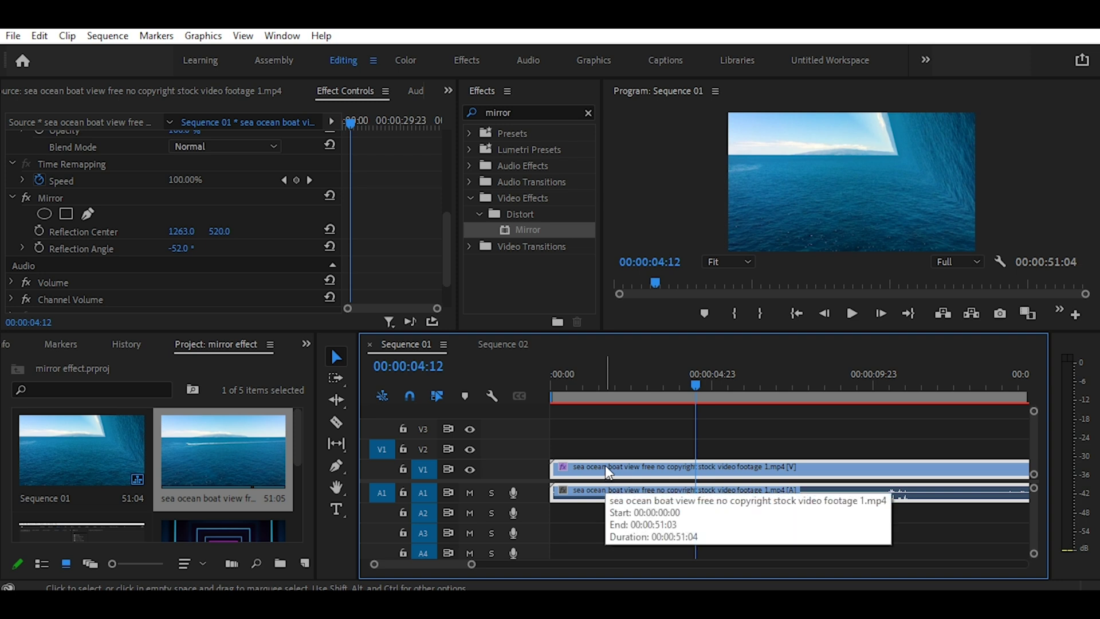
left_click_drag(527, 230, 664, 474)
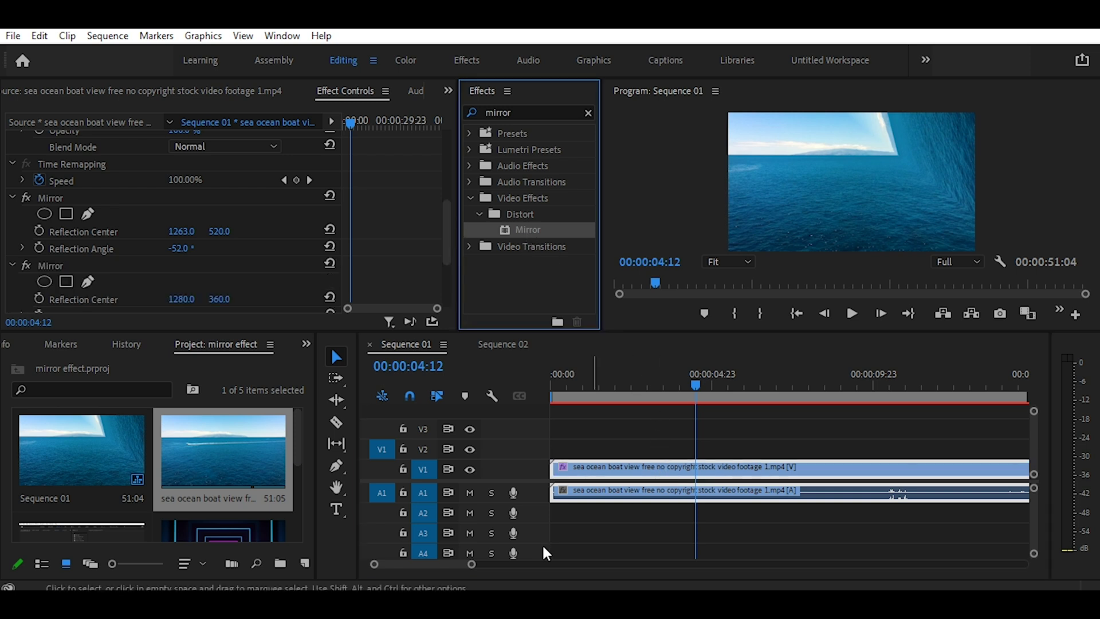
Step: Set the second Mirror's Reflection Angle to 90° and play the ocean clip from the start
left_click_drag(447, 213, 449, 281)
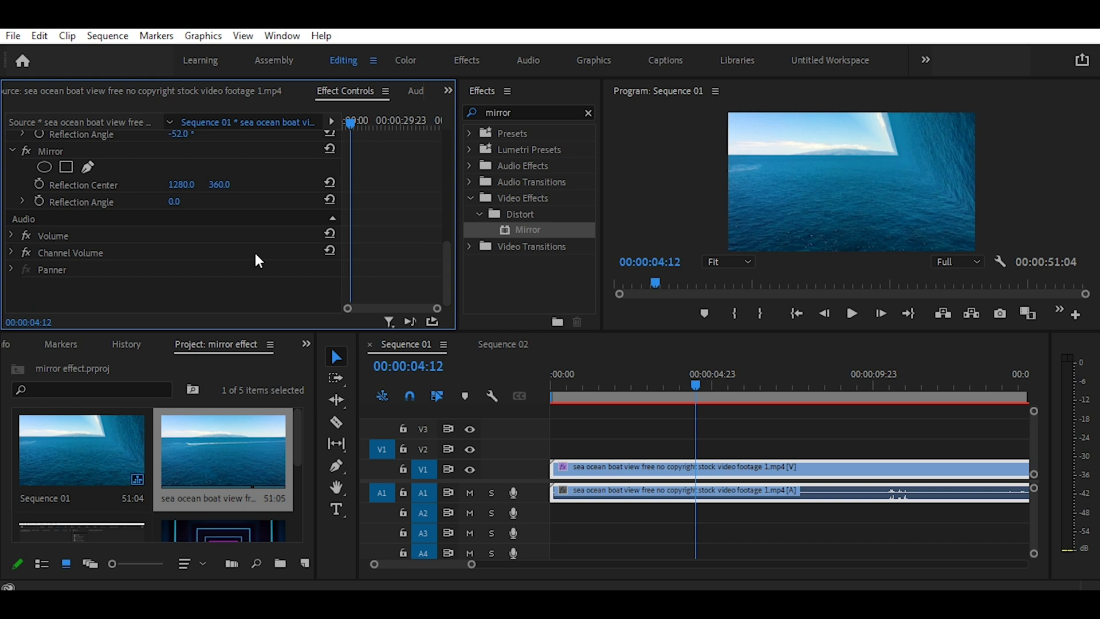
left_click_drag(172, 205, 252, 205)
mouse_move(179, 202)
left_mouse_down()
mouse_move(151, 202)
mouse_move(187, 202)
left_mouse_up()
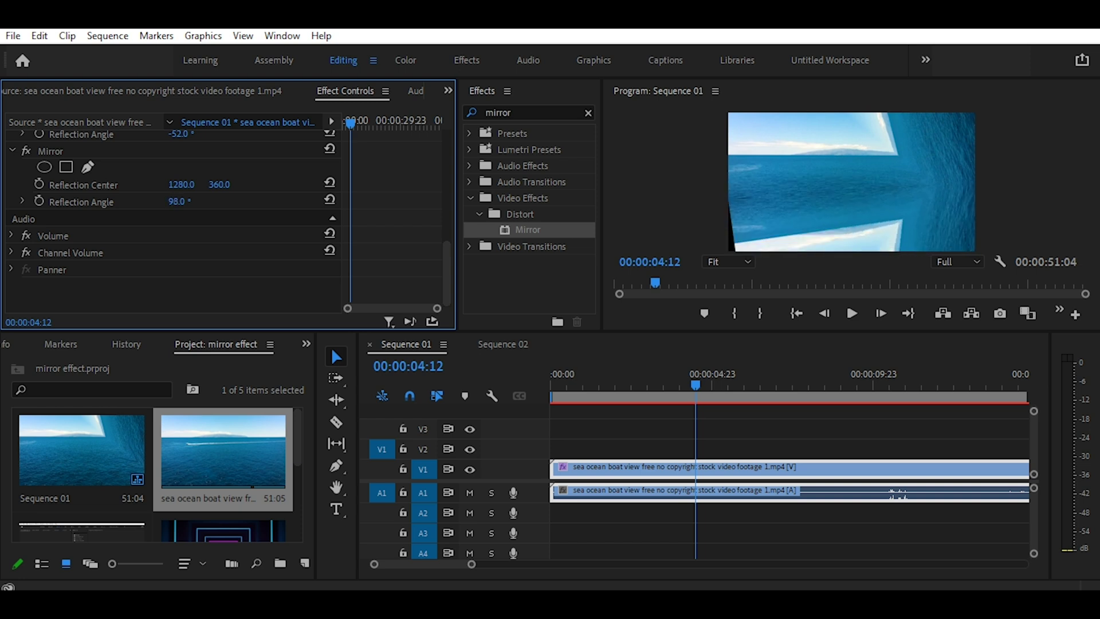
left_click_drag(177, 202, 172, 201)
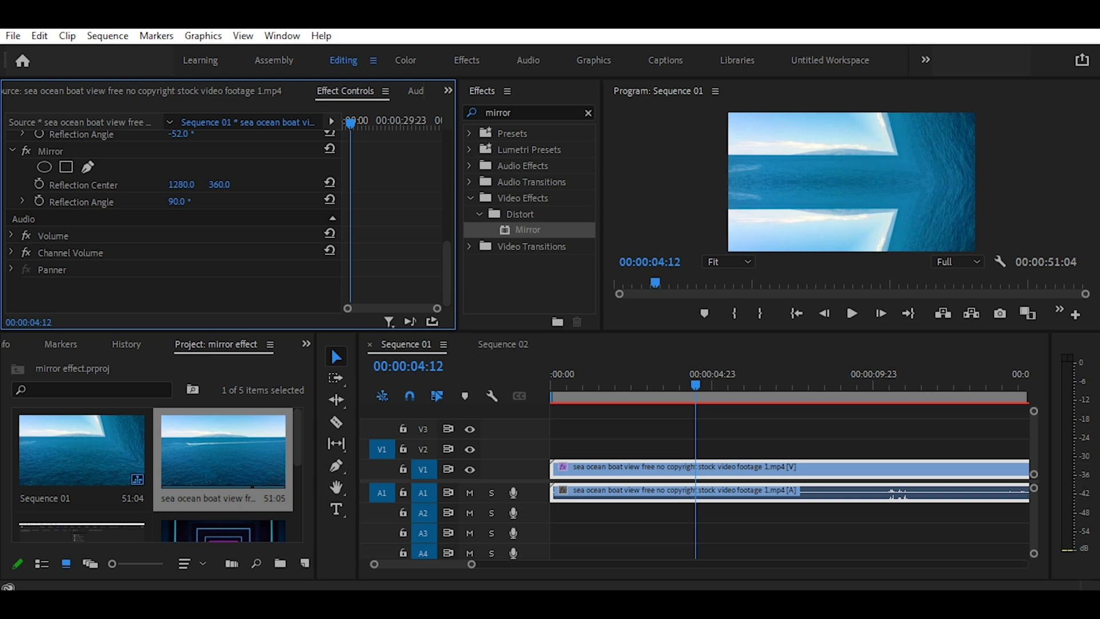
left_click_drag(695, 385, 528, 407)
key("space")
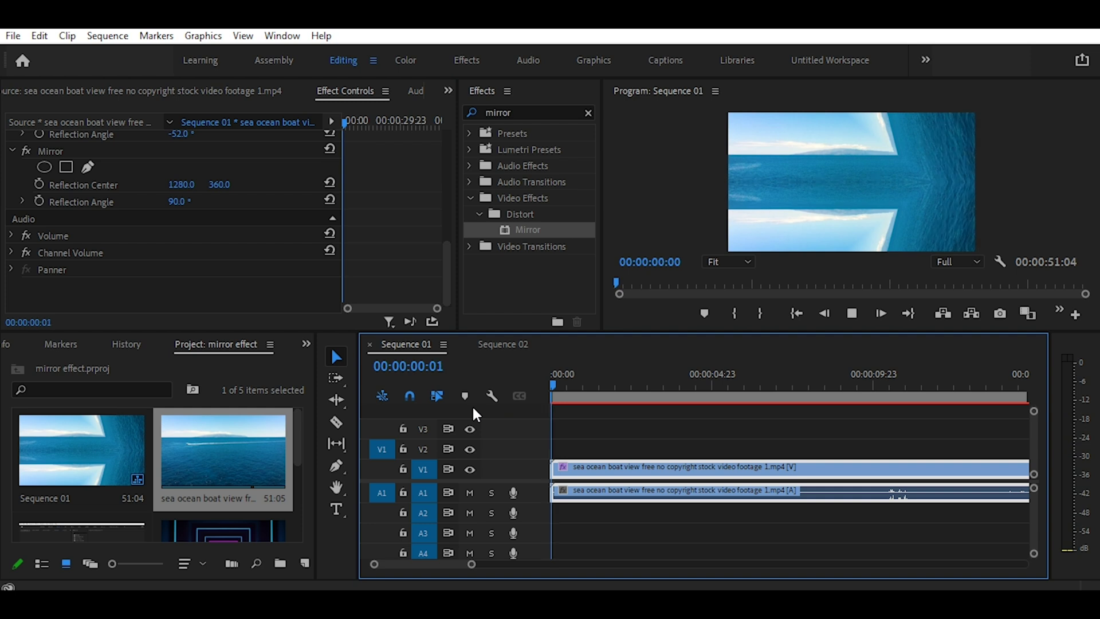